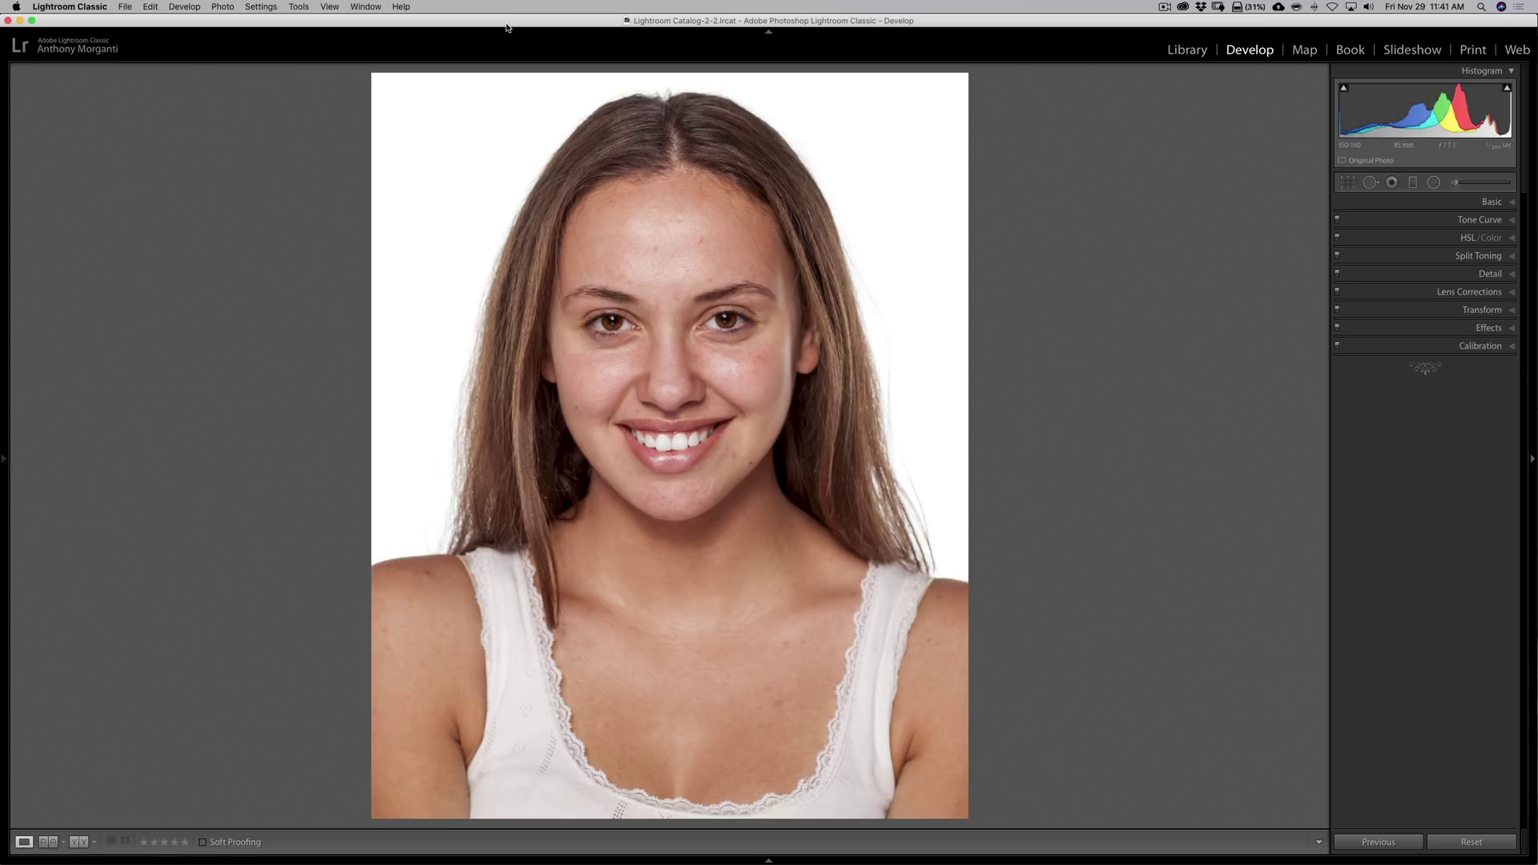
Step: Send the portrait photo from Lightroom to Adobe Photoshop 2020 for editing
right_click(726, 197)
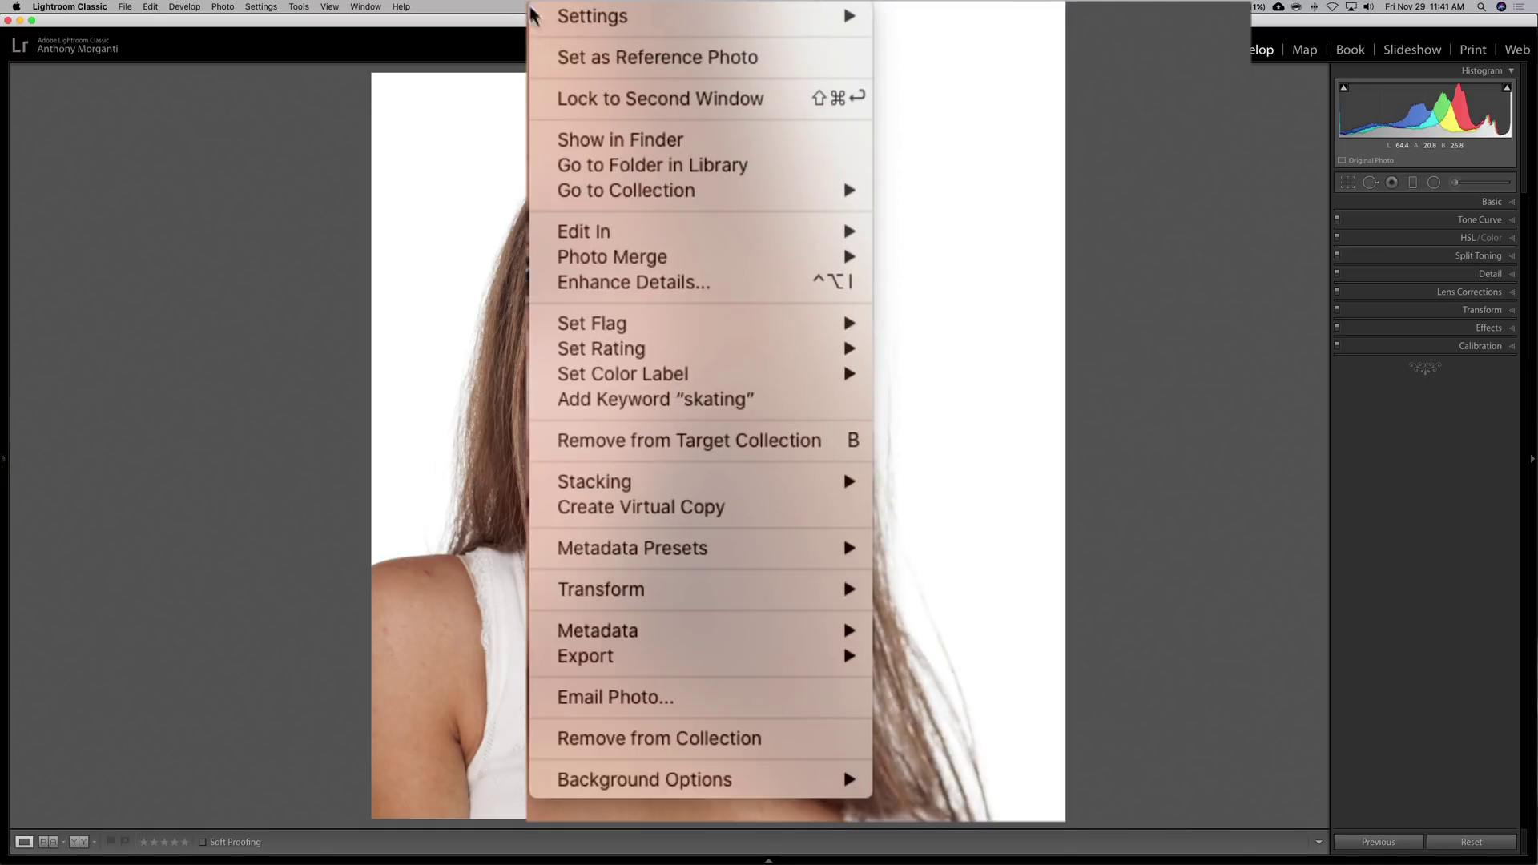
mouse_move(638, 230)
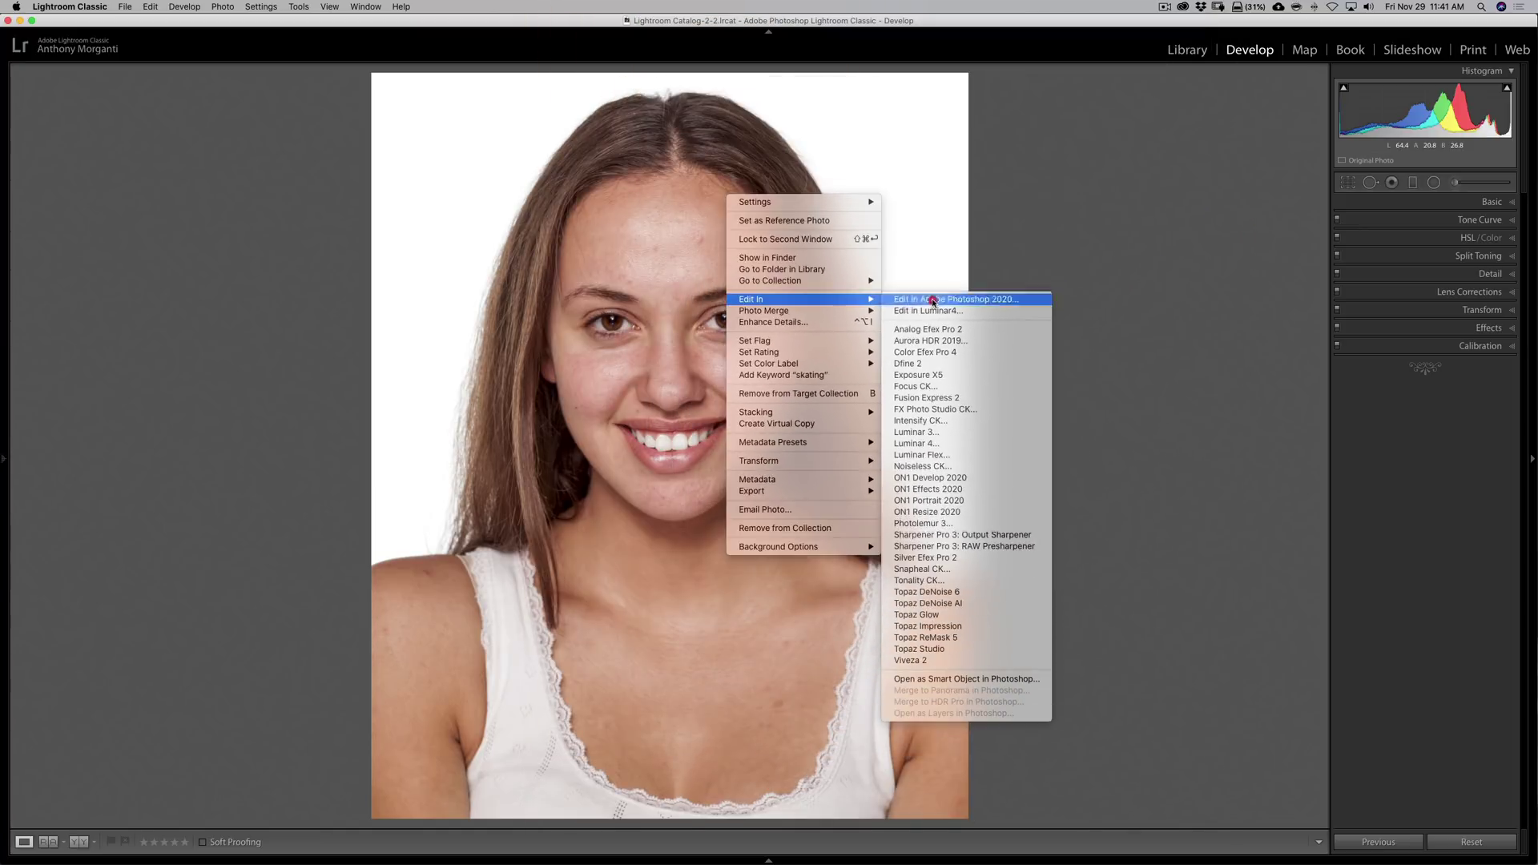
click(934, 302)
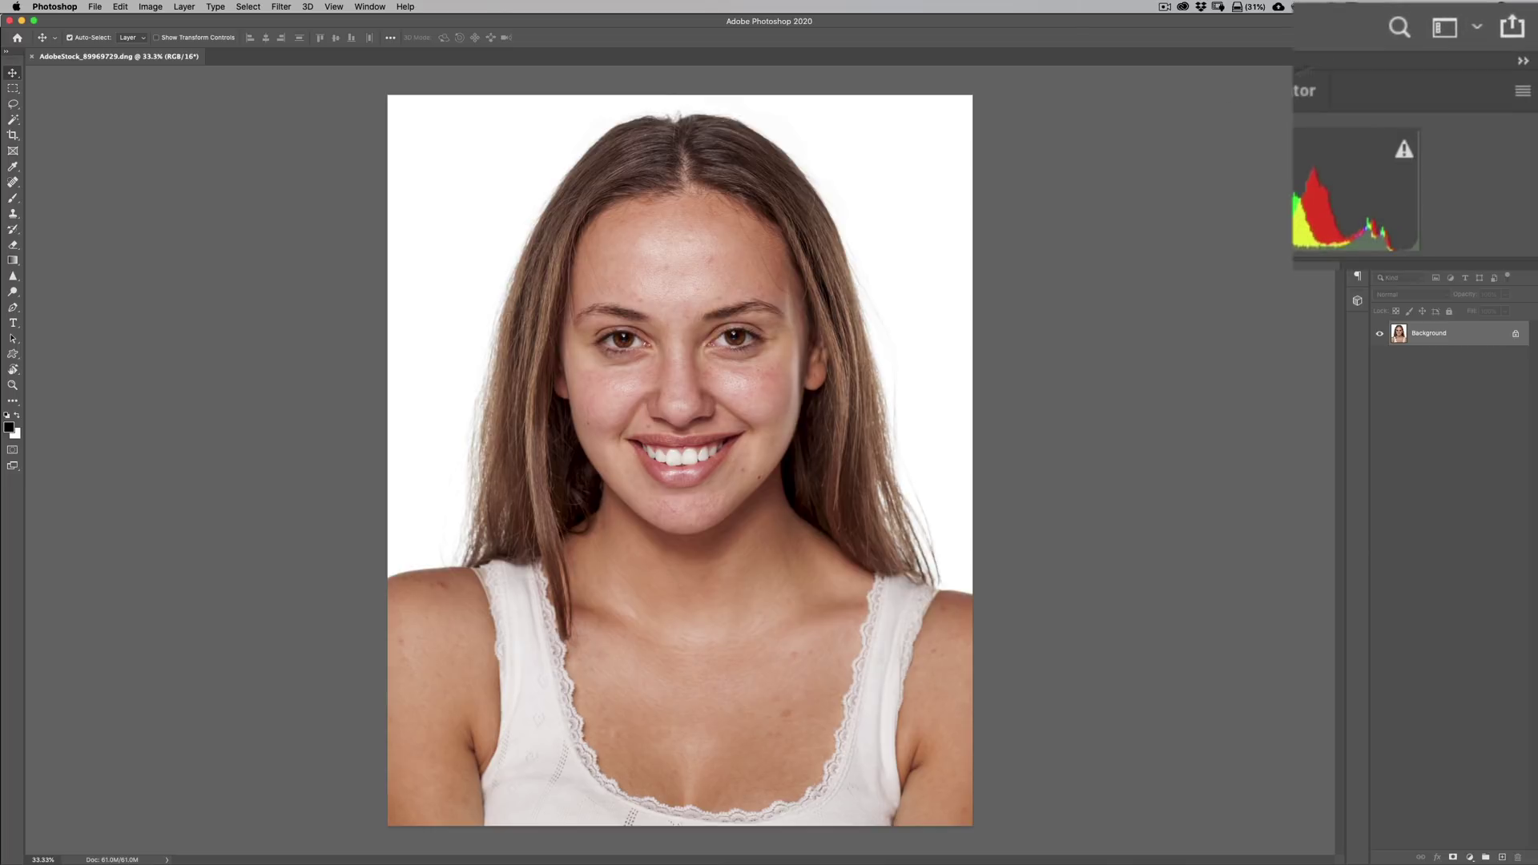
Step: Switch the workspace to Essentials and return to the Photography workspace
click(1477, 29)
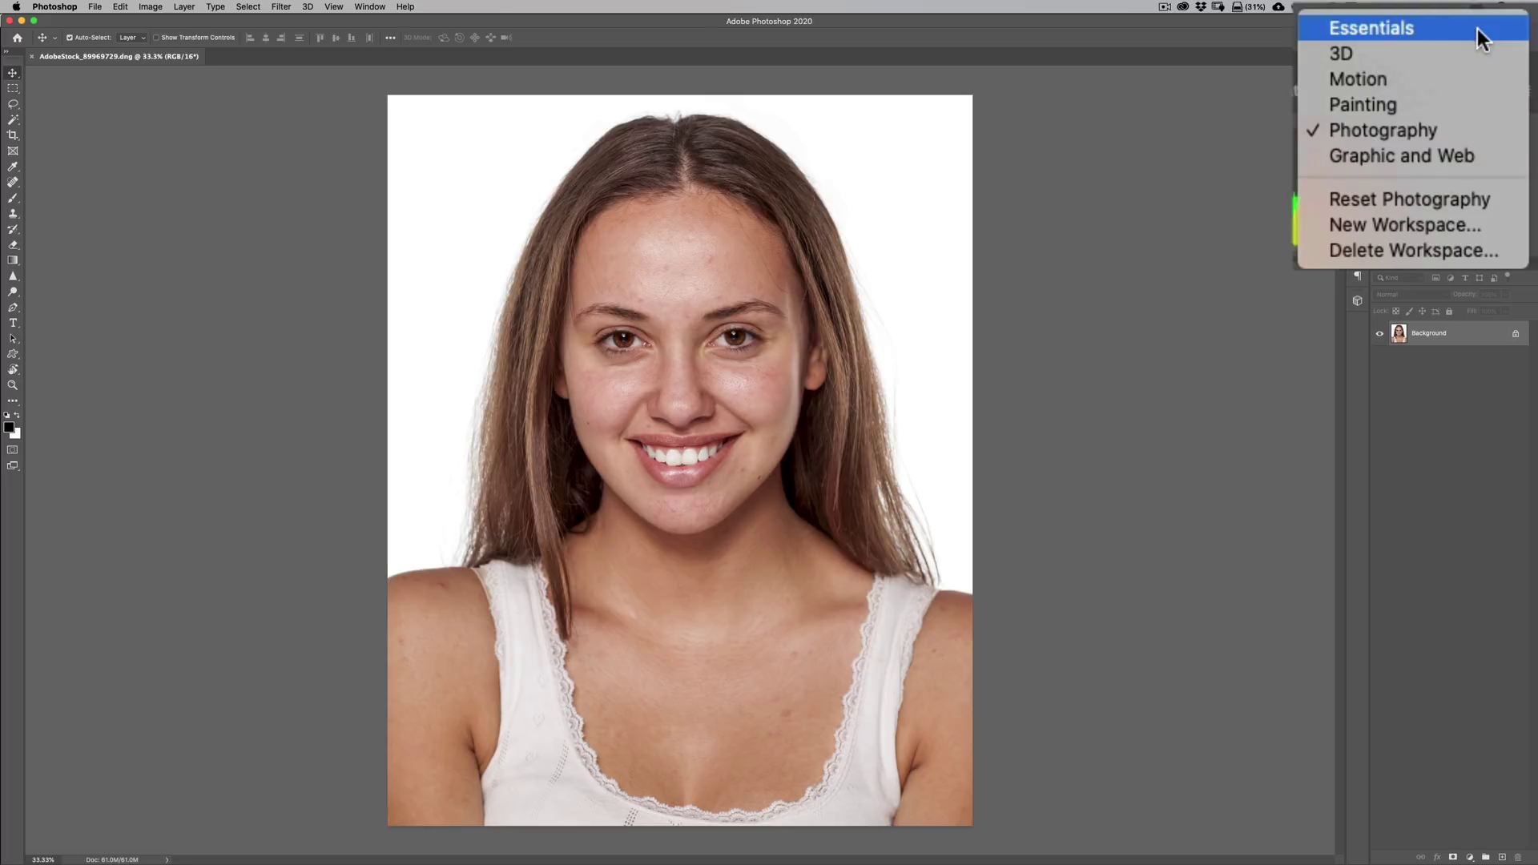
click(1415, 31)
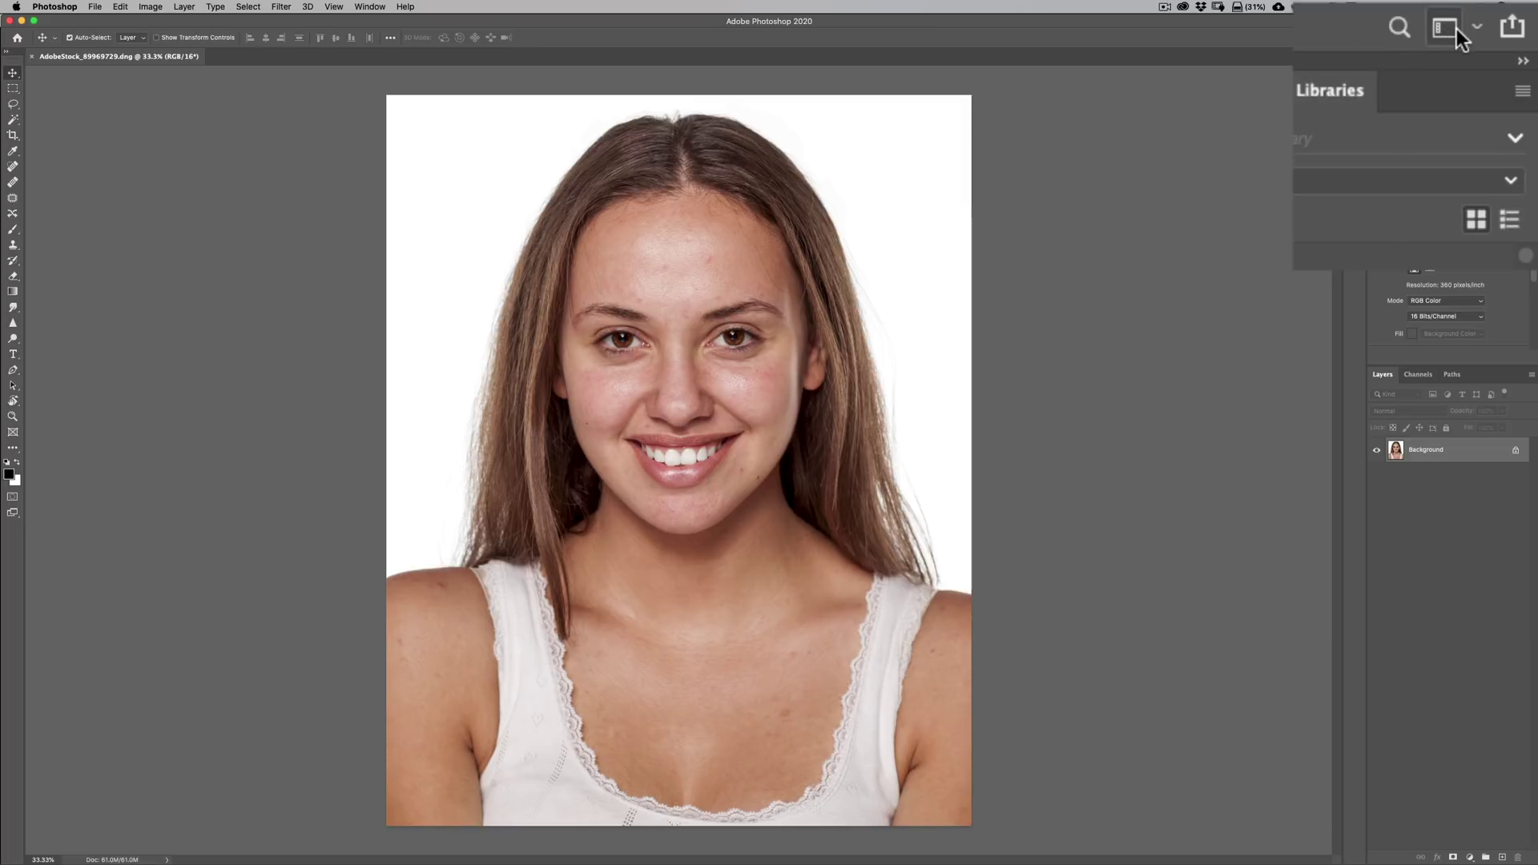
click(1456, 29)
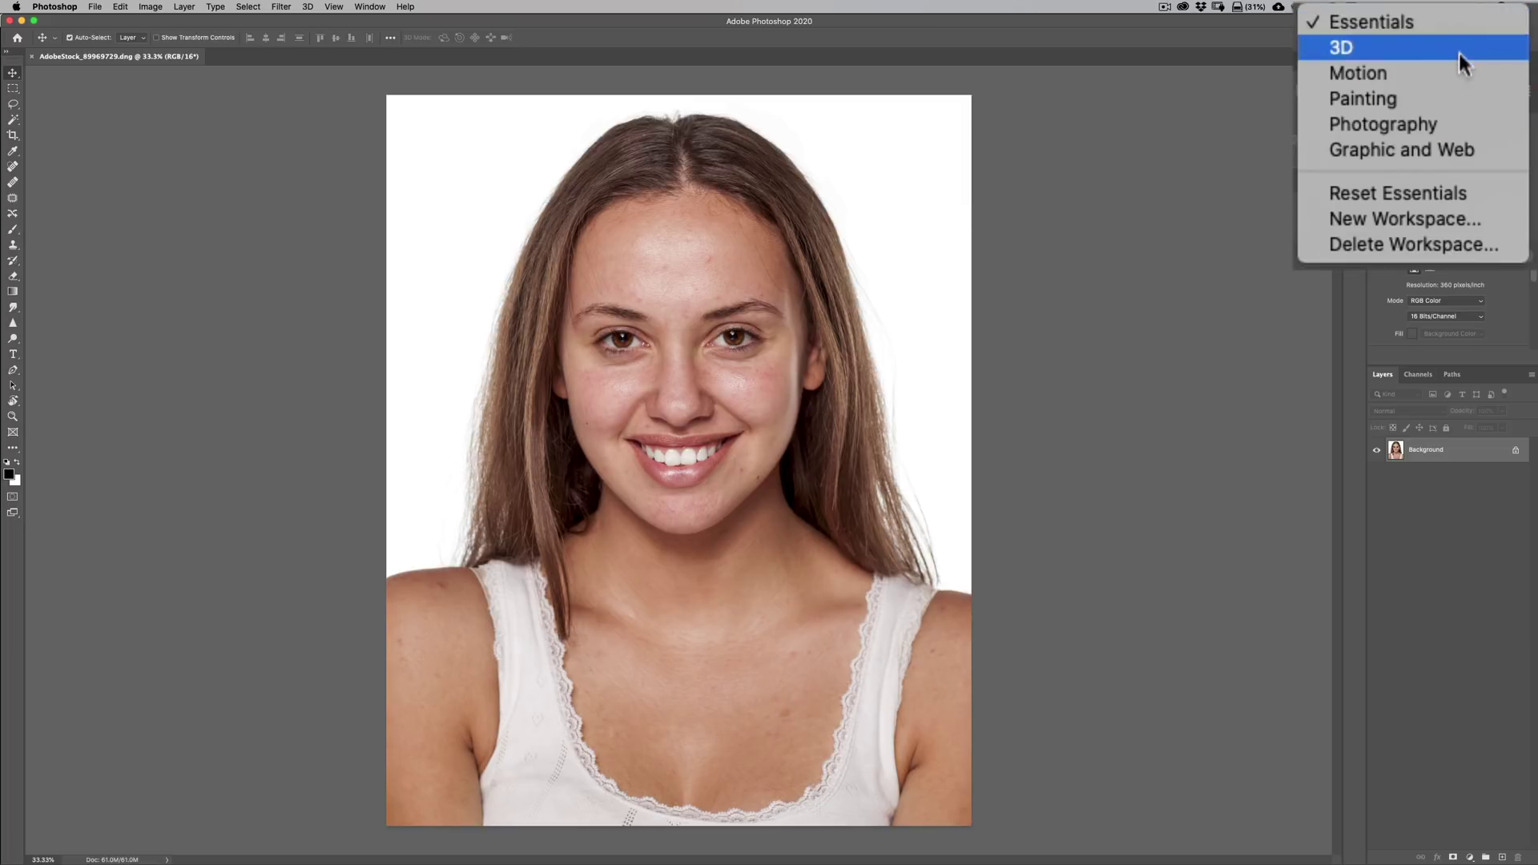
click(1452, 125)
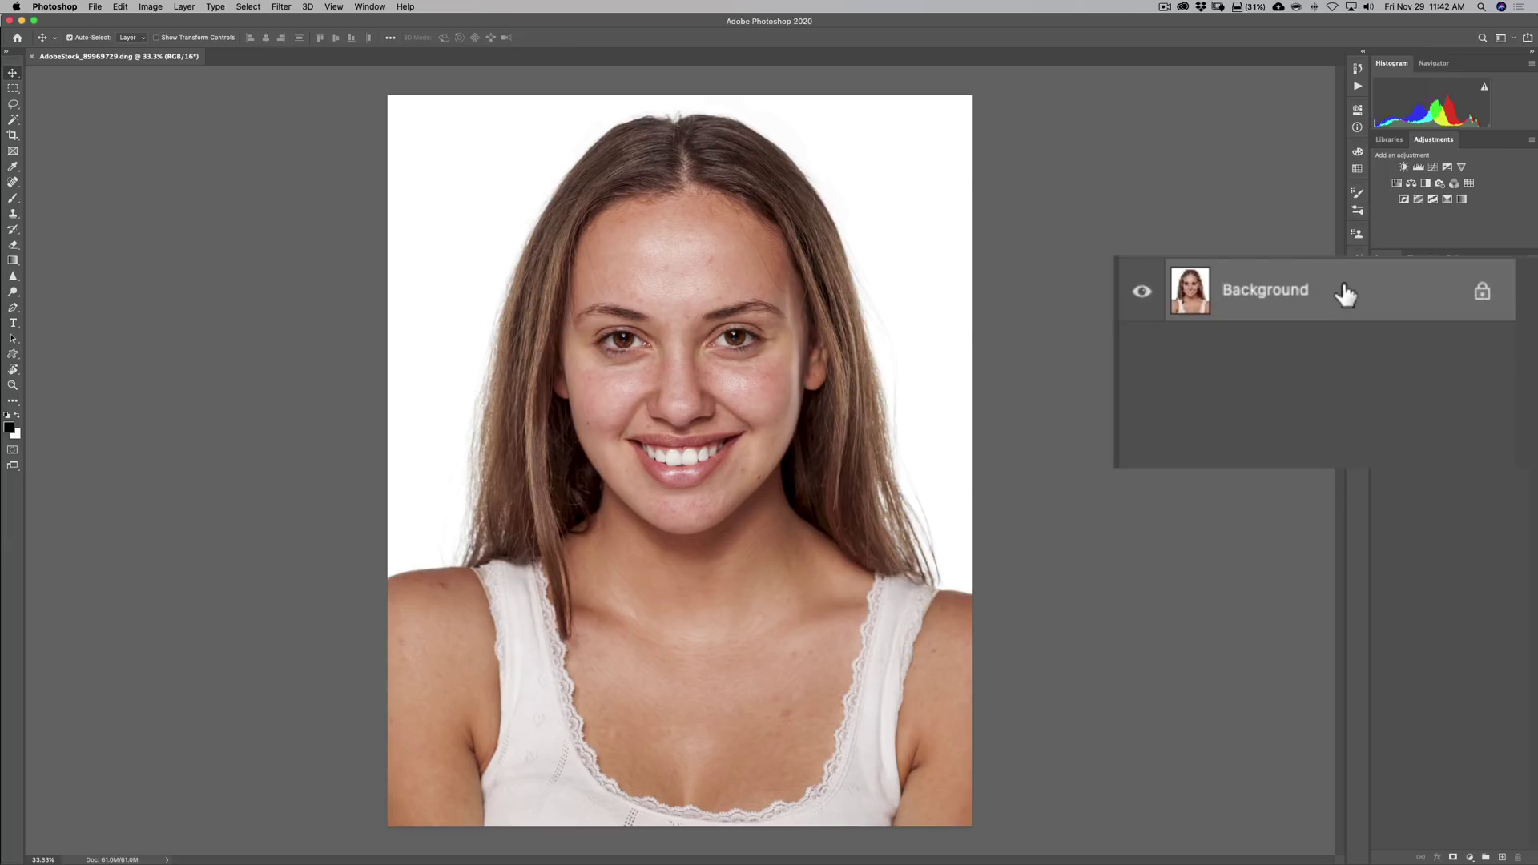
Step: Duplicate the Background layer
key(super)
key(super+j)
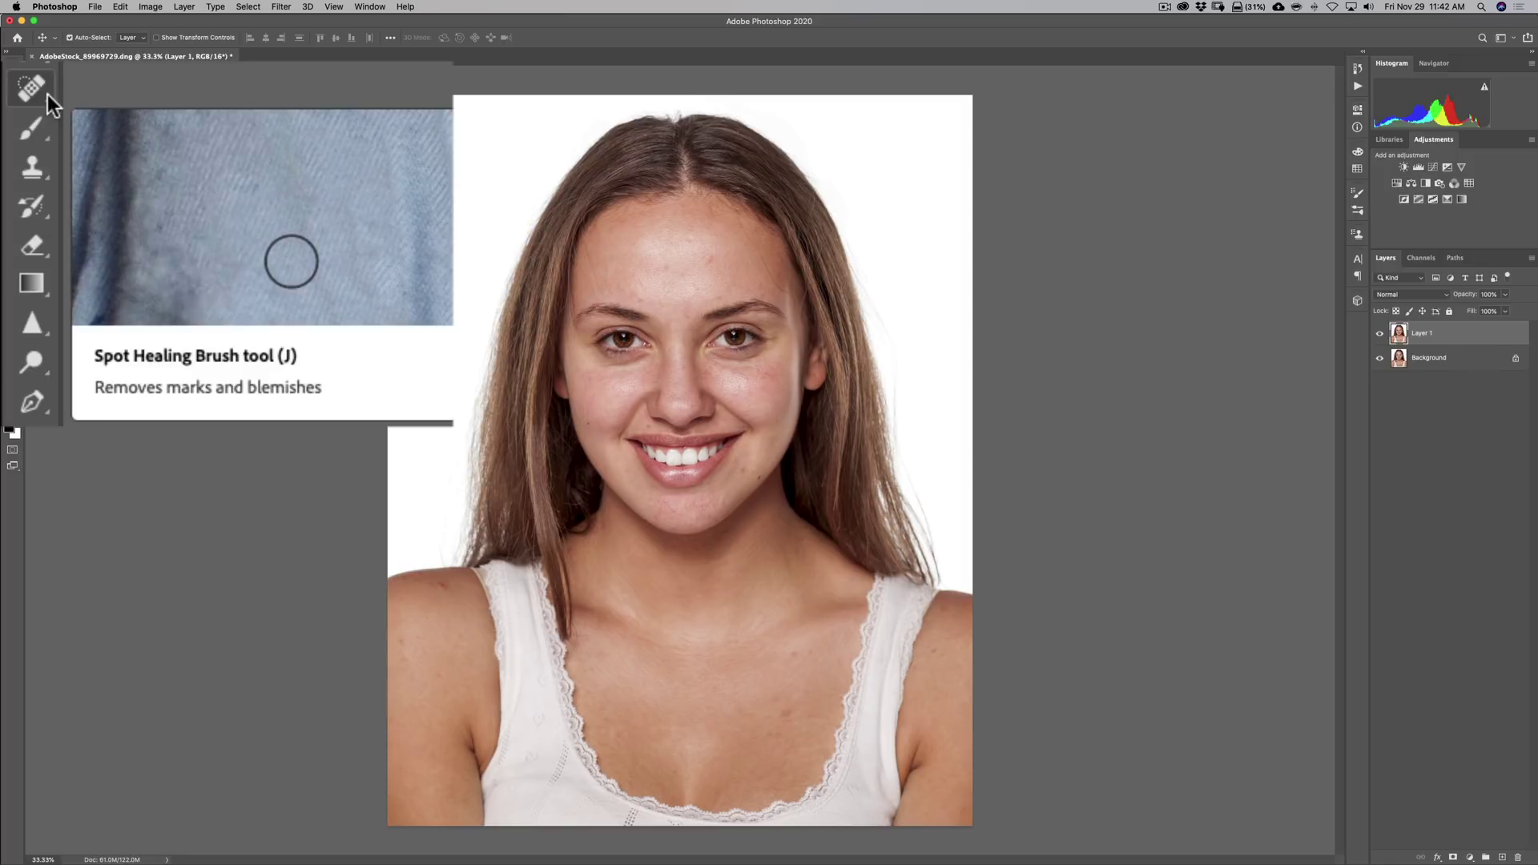
Step: Activate the Spot Healing Brush tool, review its brush settings and keep the brush size at 60 px
click(46, 95)
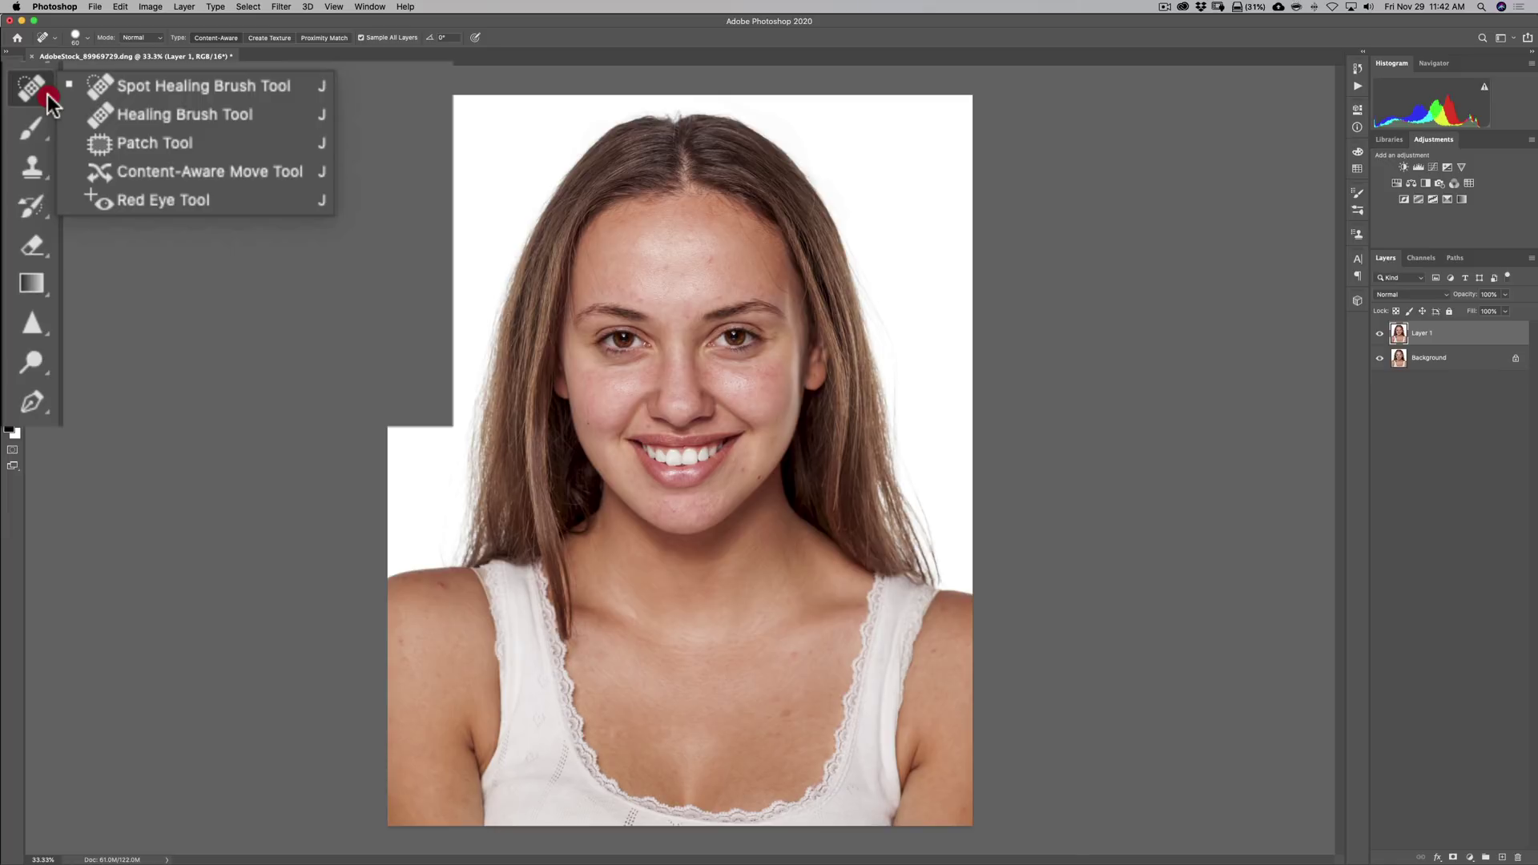
mouse_move(49, 100)
mouse_down()
mouse_move(152, 106)
mouse_move(198, 166)
mouse_up()
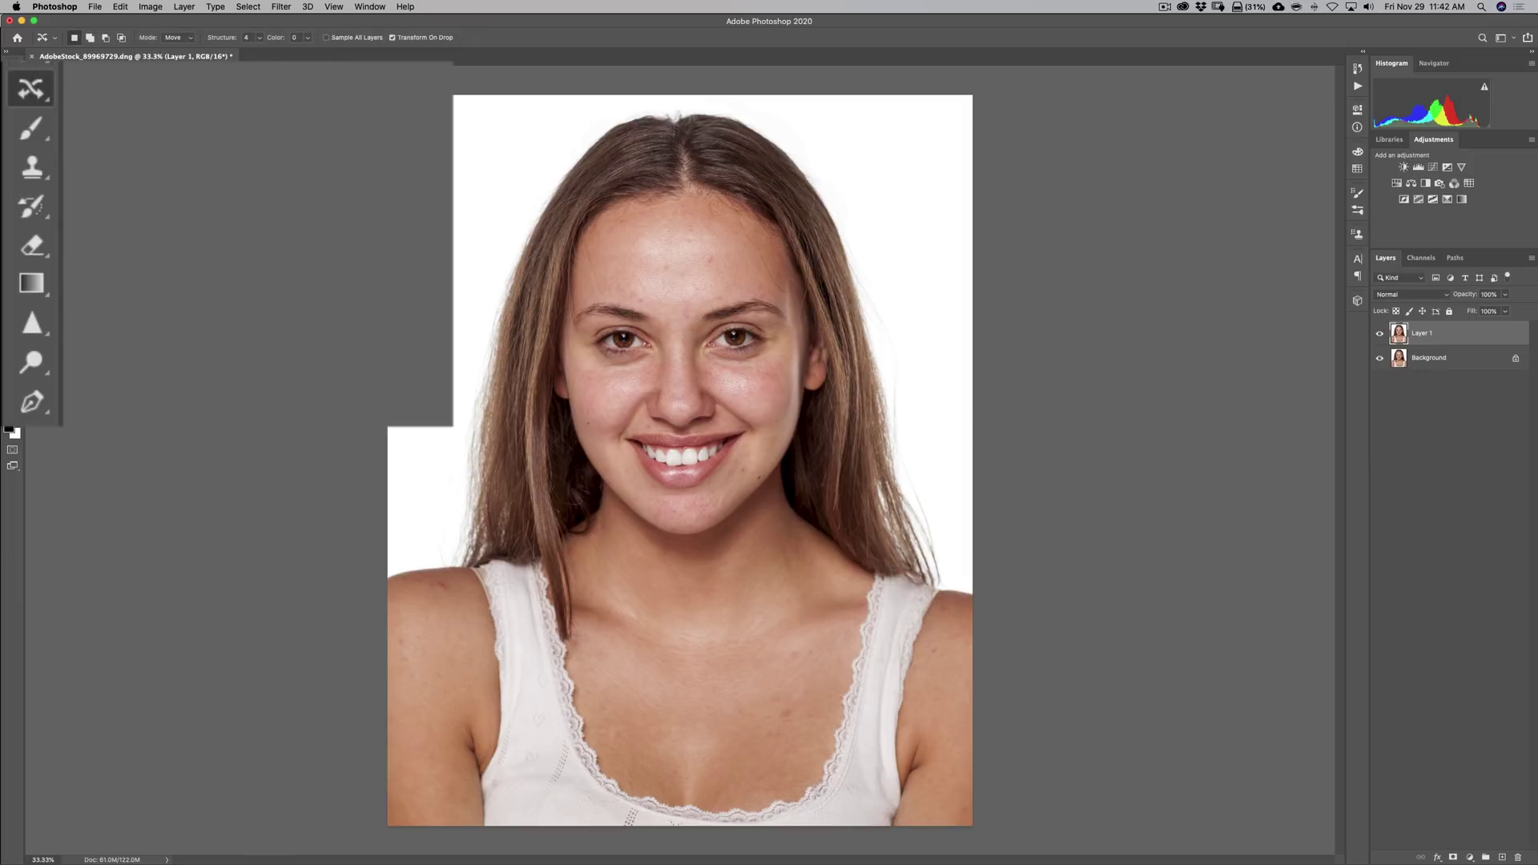
mouse_move(32, 88)
mouse_down()
mouse_move(120, 116)
mouse_move(160, 201)
mouse_move(170, 87)
mouse_up()
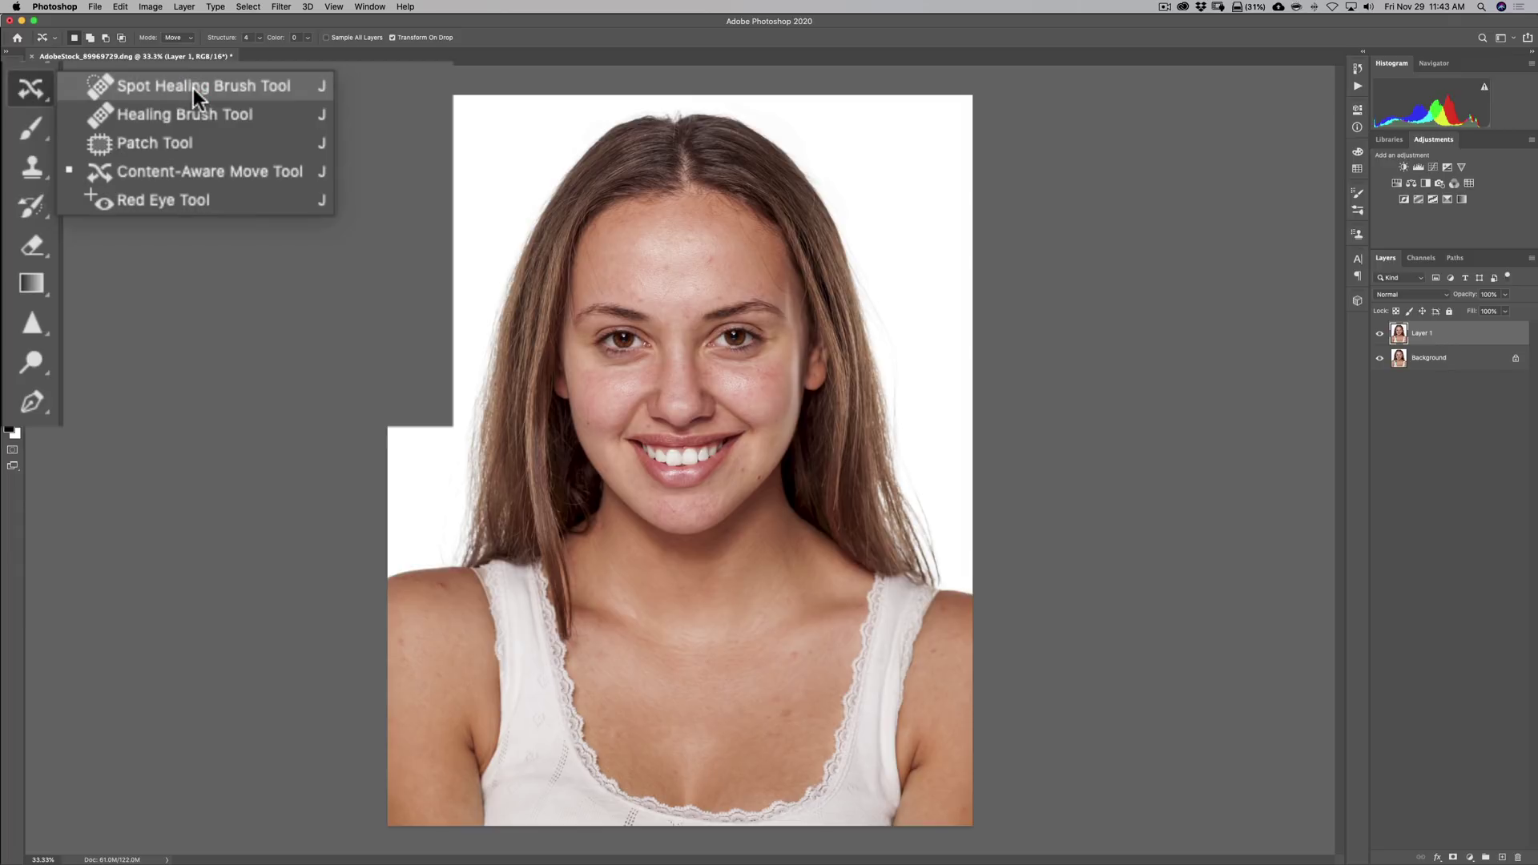
drag(193, 87, 194, 87)
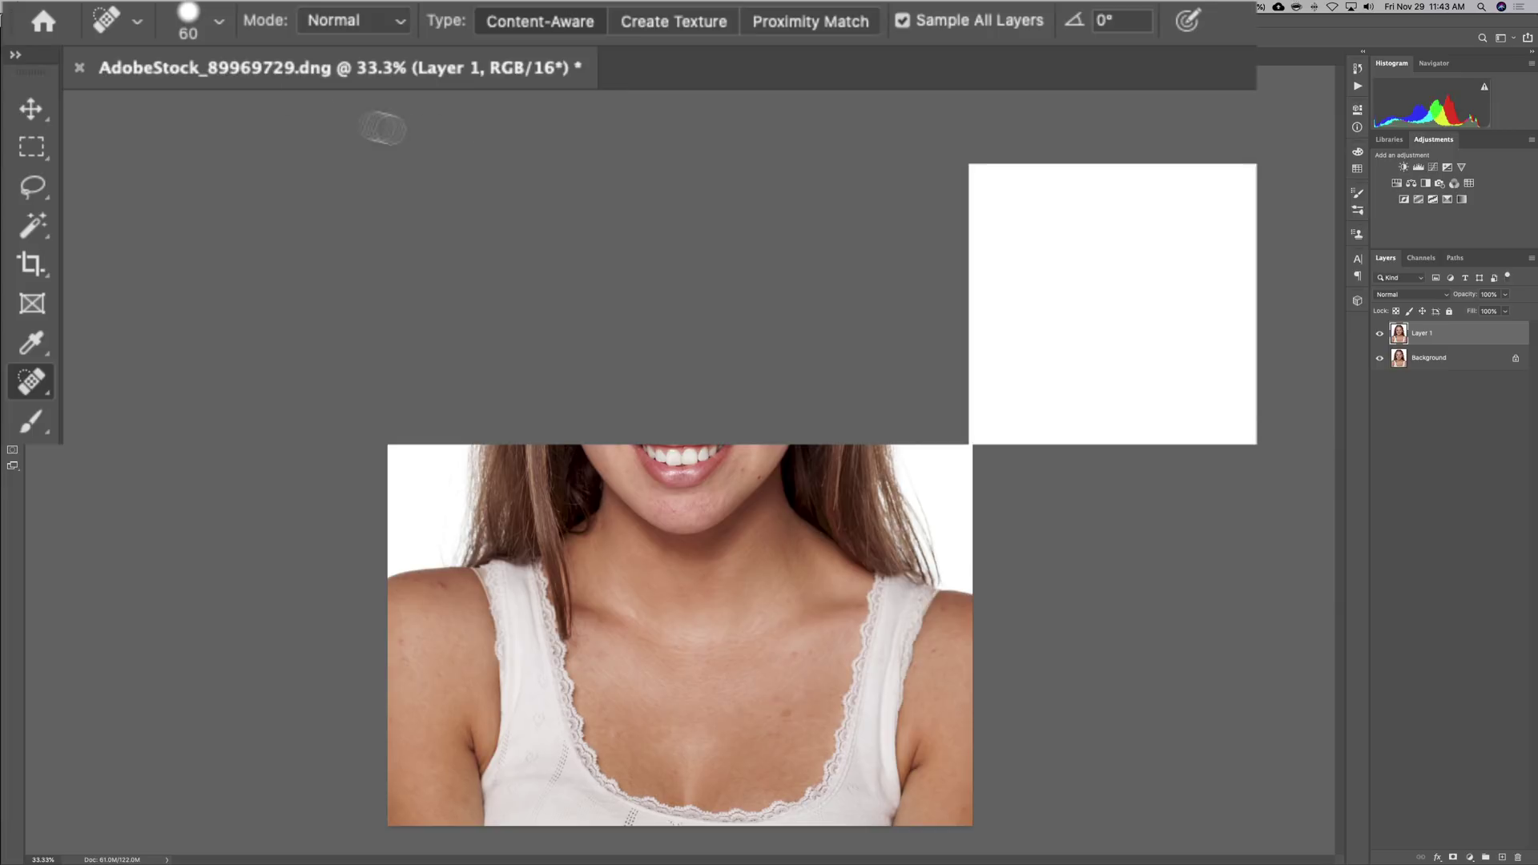
click(218, 21)
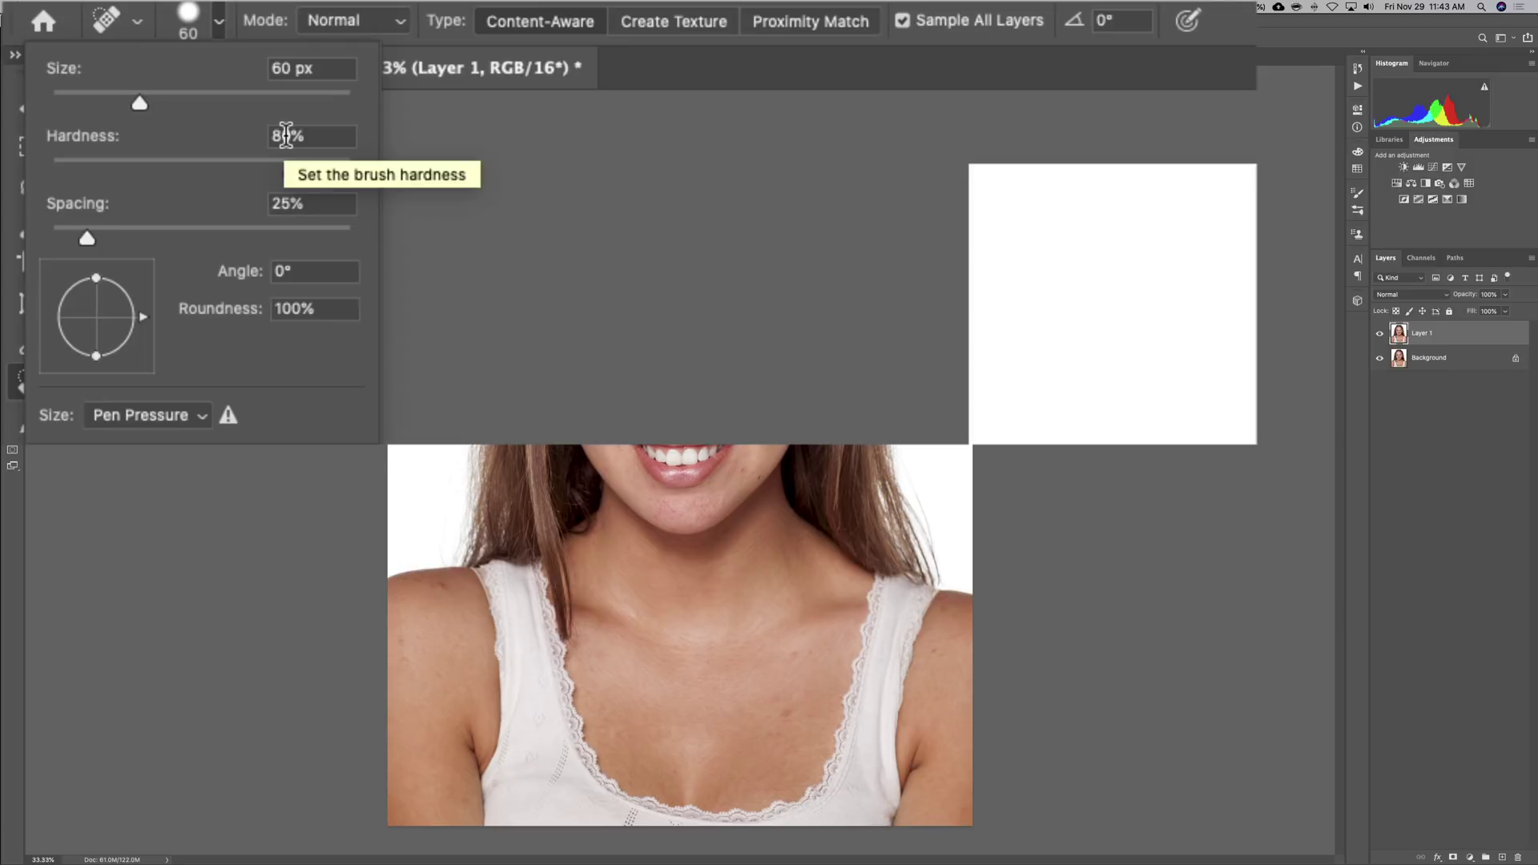
click(217, 24)
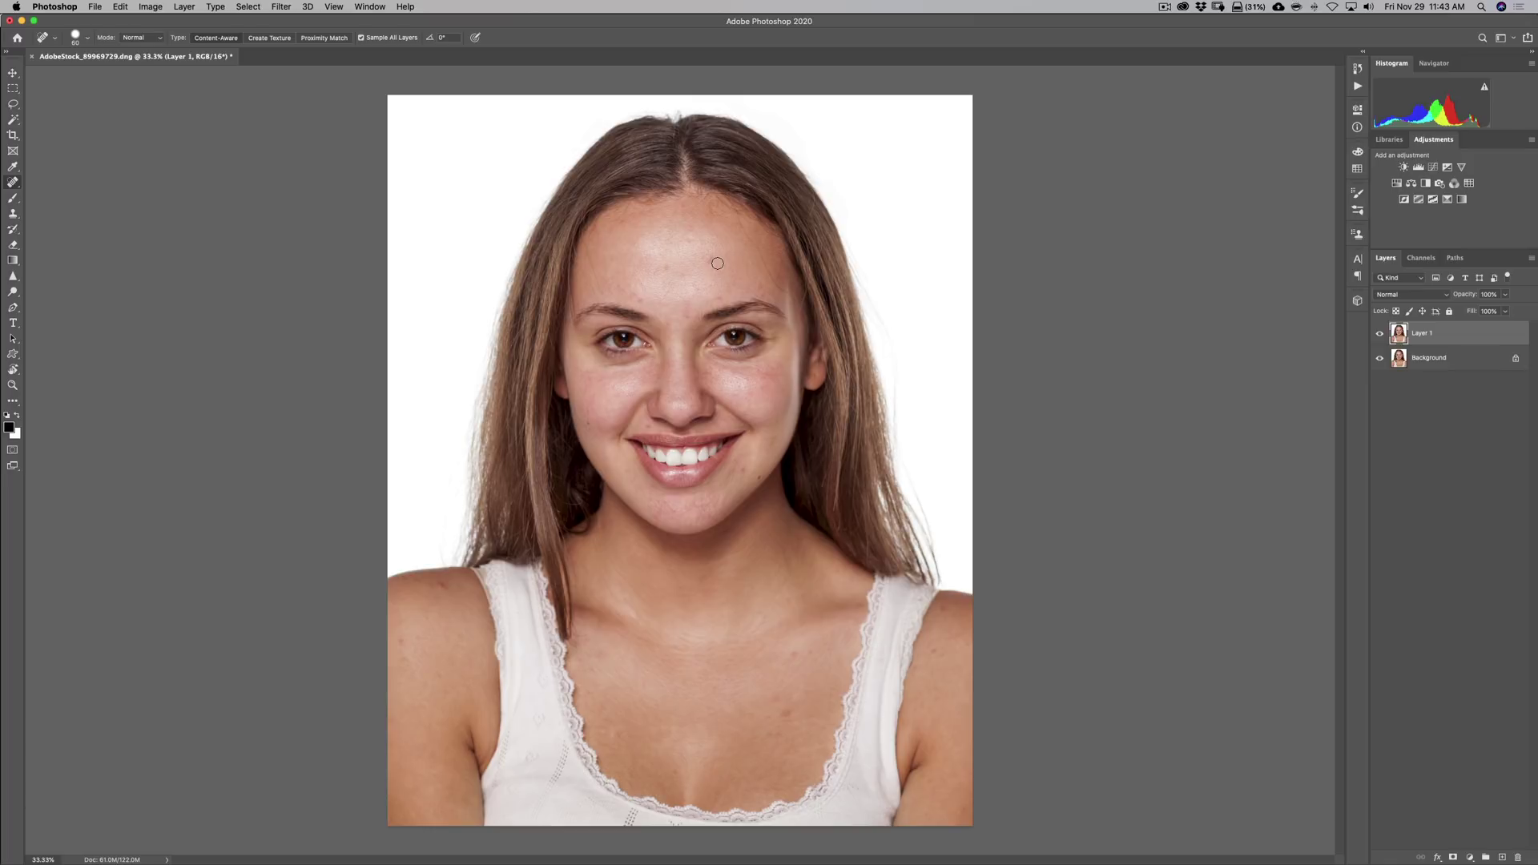
key(bracketleft)
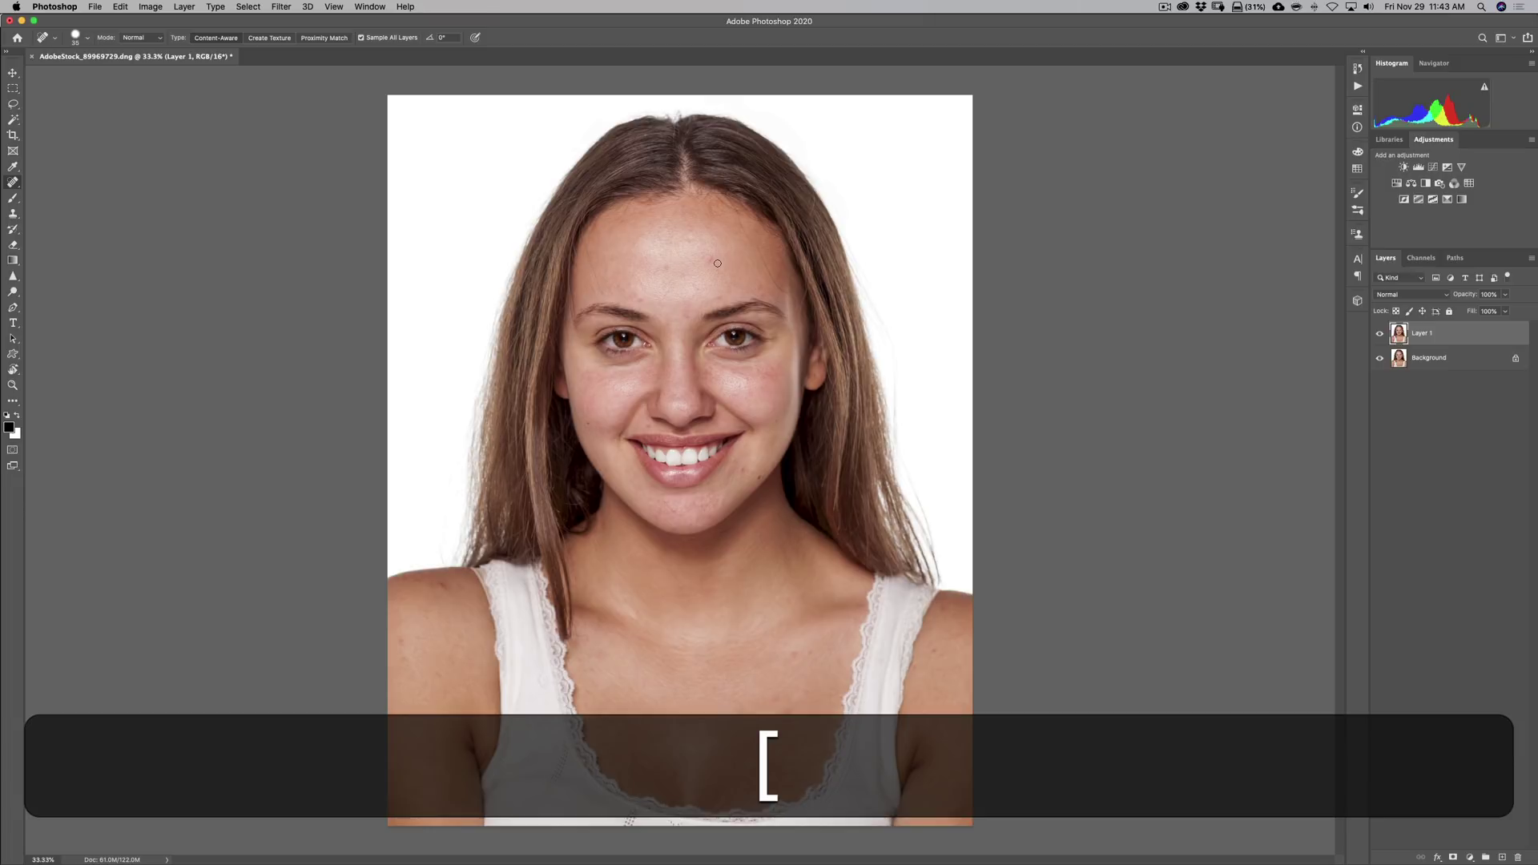
key(bracketright)
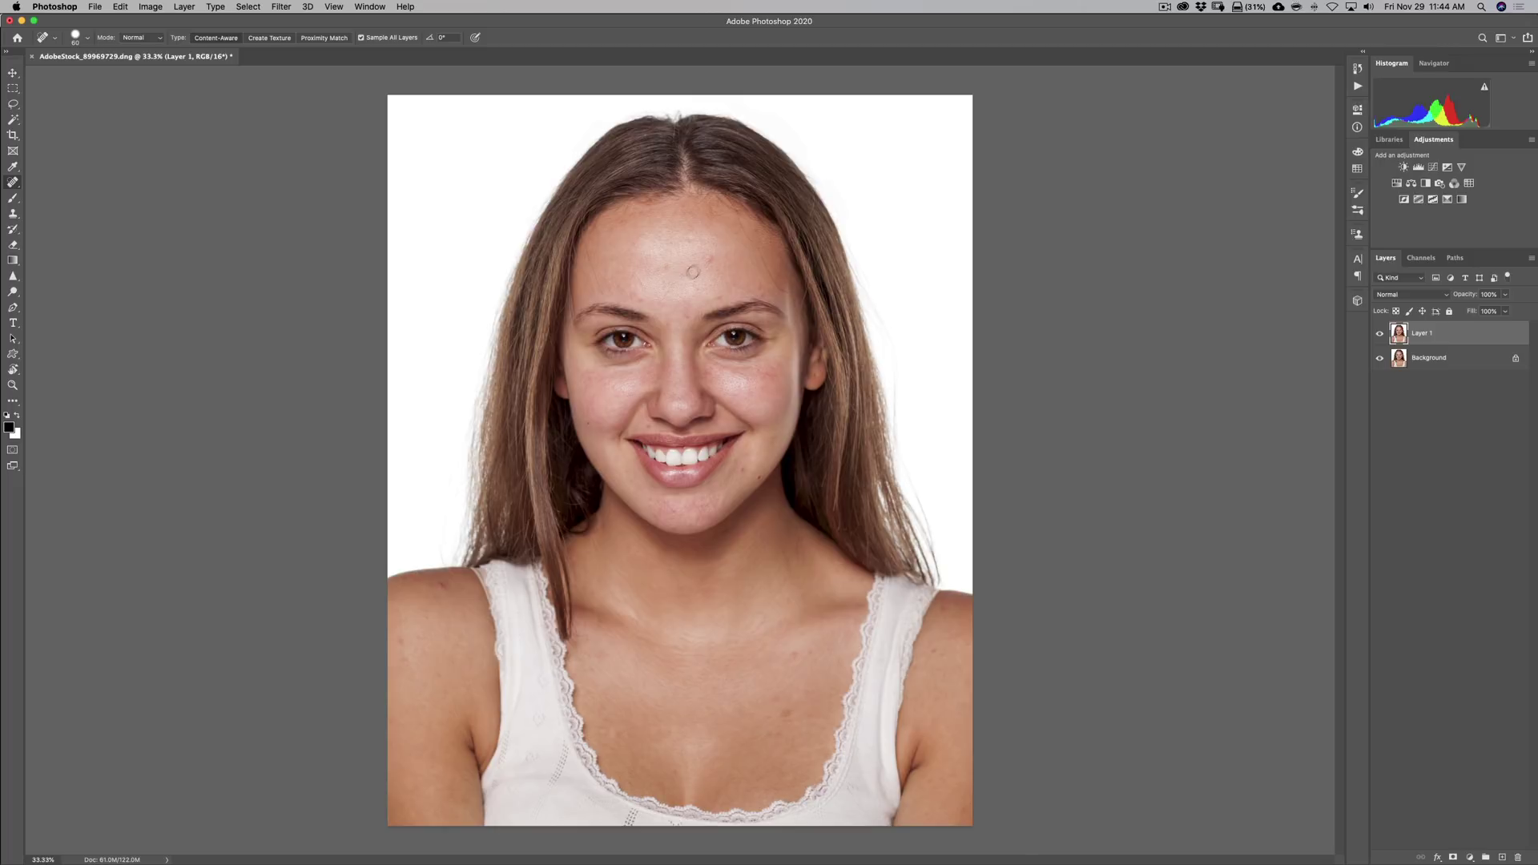
Step: Heal the blemishes on the forehead, cheeks and jaw and around the nose and mouth on Layer 1
drag(712, 253, 708, 260)
click(665, 267)
click(690, 238)
click(744, 379)
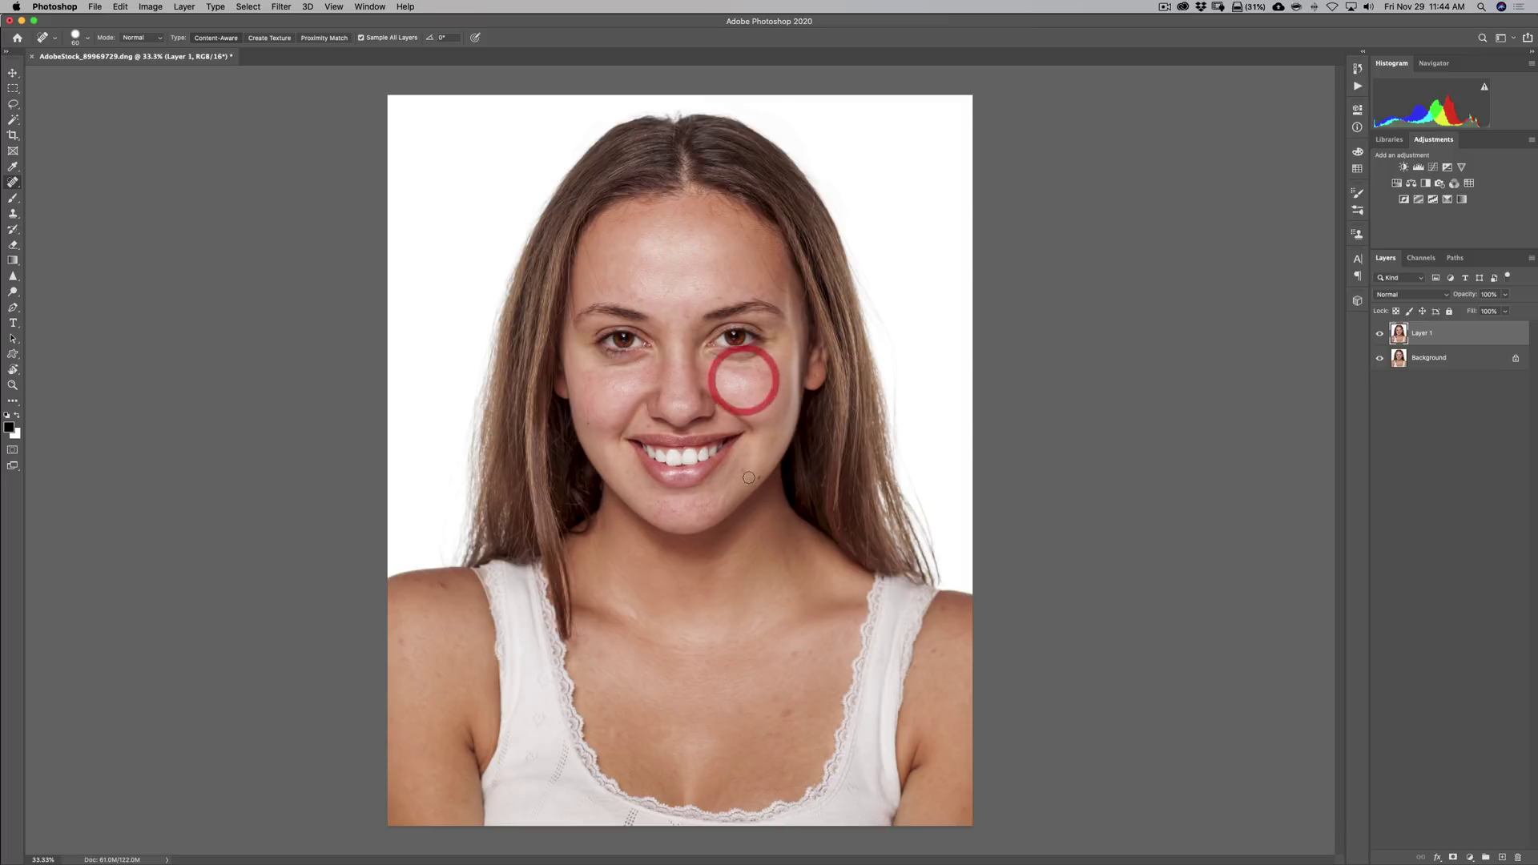
click(741, 469)
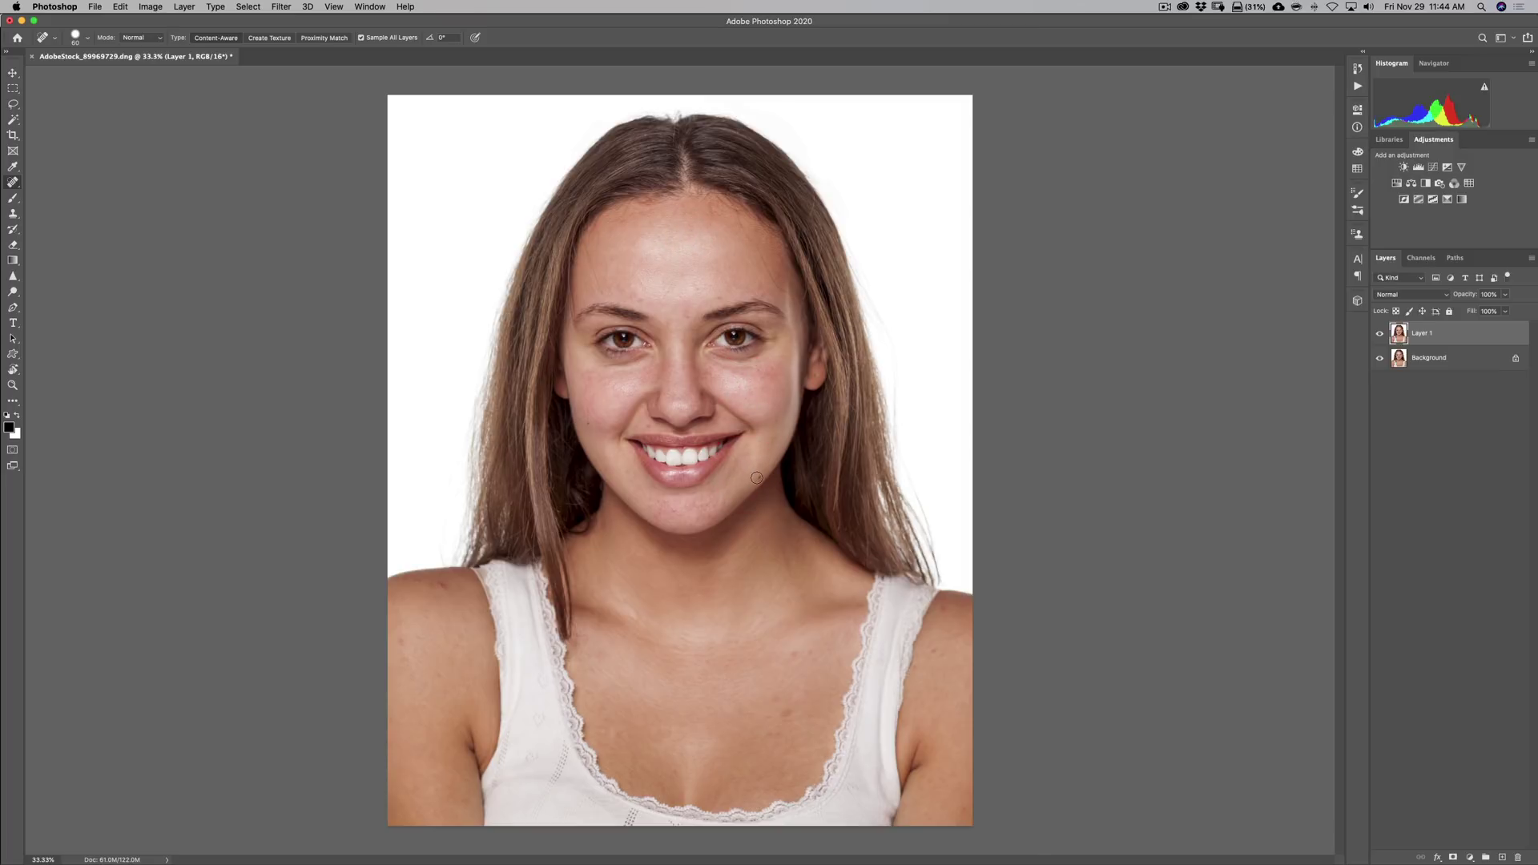
click(755, 477)
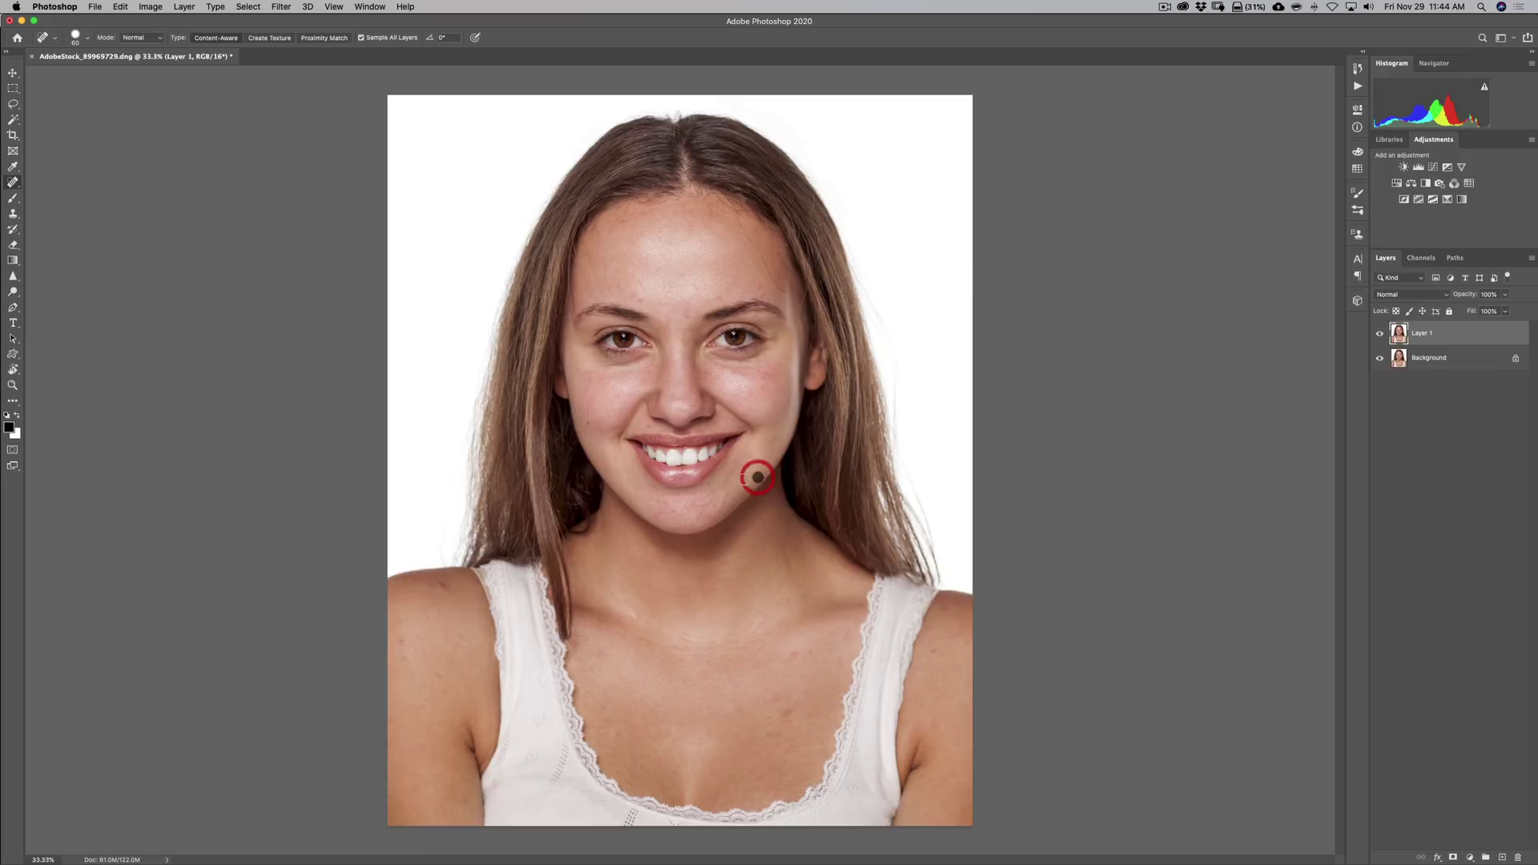
click(588, 422)
click(650, 424)
Step: Reduce the healing brush to 50 px and remove the small marks above the eyebrows, on the upper forehead and on the chin
key(bracketleft)
drag(638, 300, 666, 304)
click(690, 315)
click(720, 298)
click(689, 230)
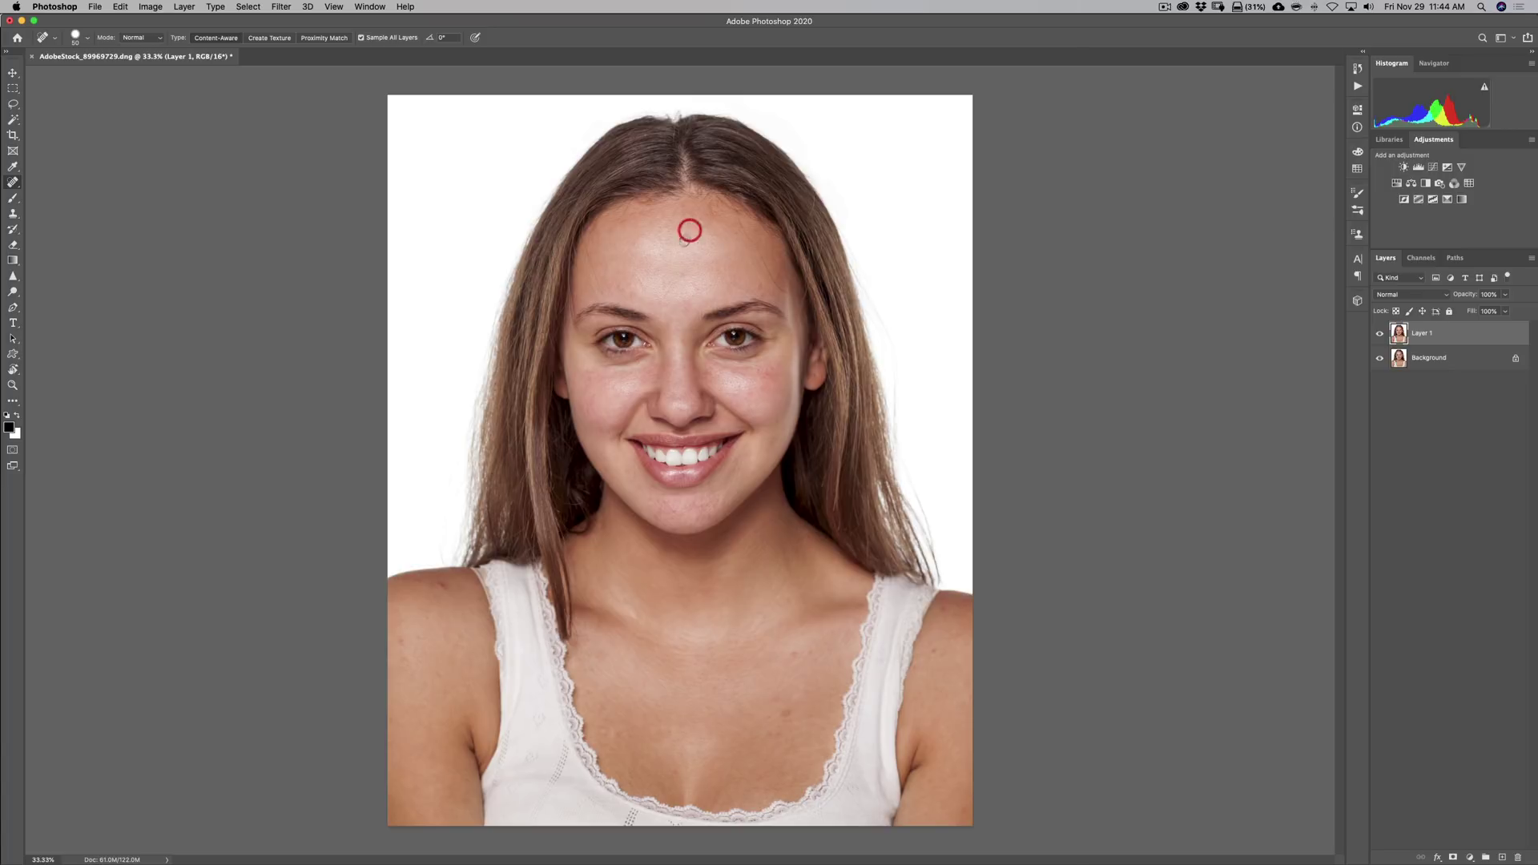
click(674, 510)
click(666, 501)
Step: Heal the spots on the shoulder, upper arm and chest with the Spot Healing Brush
click(441, 584)
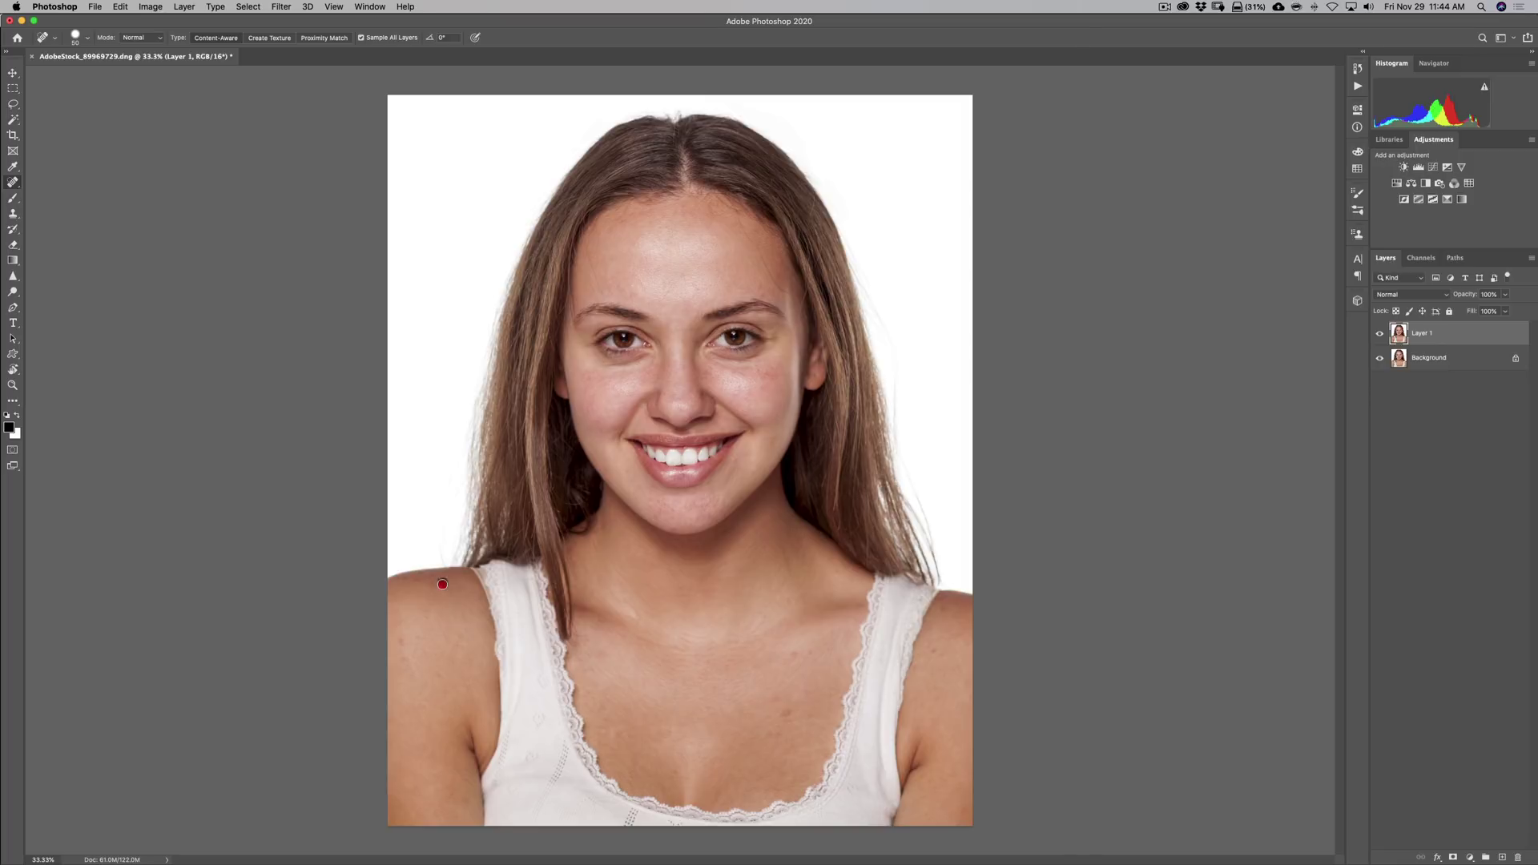
click(395, 641)
click(808, 653)
mouse_move(781, 720)
mouse_down()
mouse_move(790, 711)
mouse_move(771, 725)
mouse_up()
click(773, 703)
click(769, 717)
Step: Toggle the visibility of Layer 1 repeatedly to compare the retouched skin with the original
click(1378, 336)
click(1378, 336)
click(1378, 336)
click(1378, 336)
click(1379, 336)
click(1378, 337)
click(1378, 337)
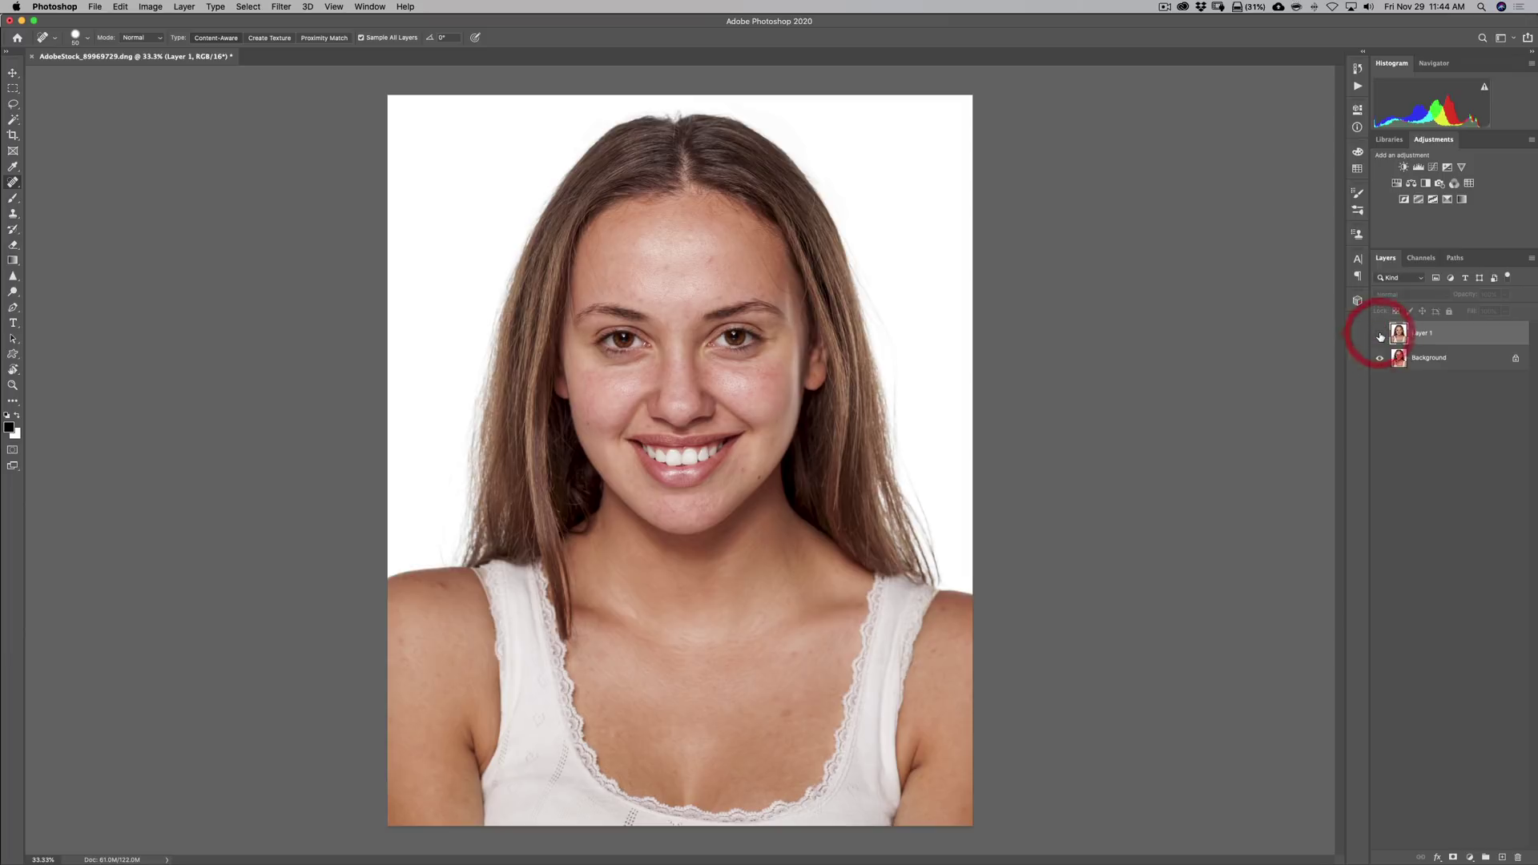
click(1378, 337)
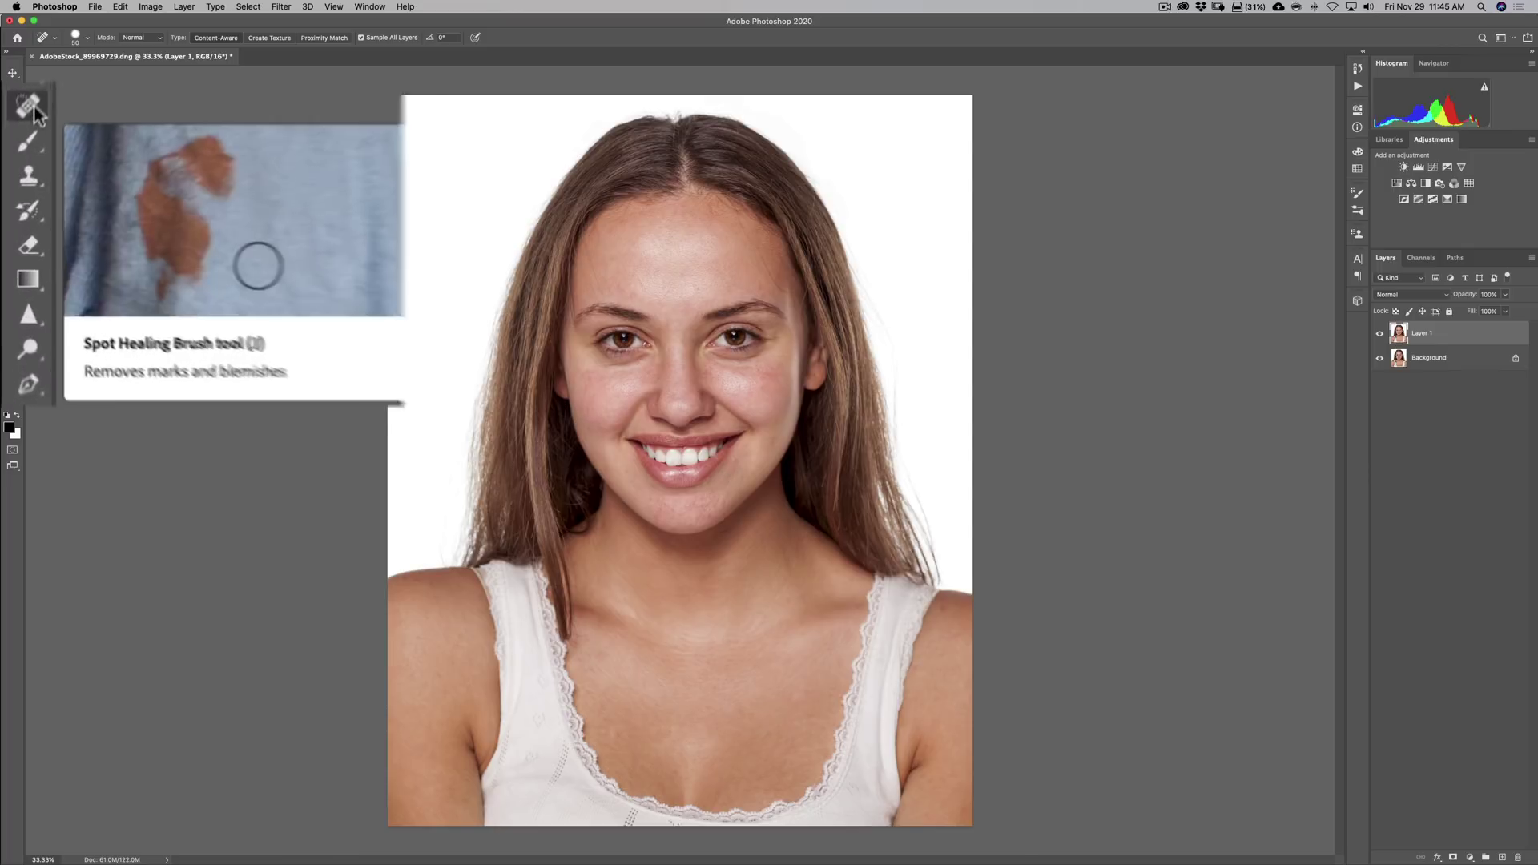
Step: Switch to the Healing Brush tool and shrink its brush to about the size of a blemish
drag(36, 88, 177, 110)
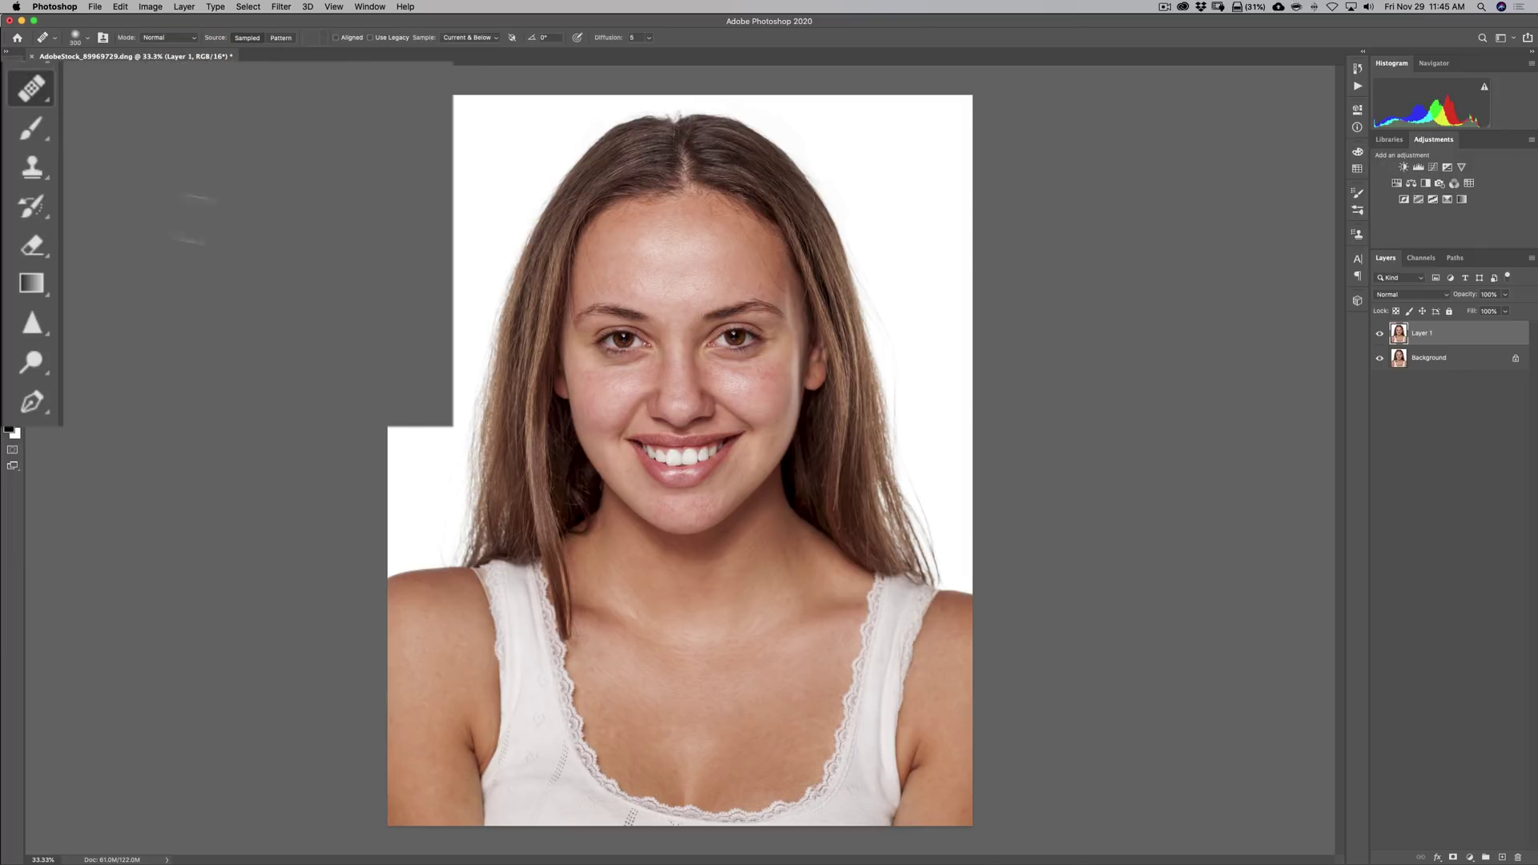
key(bracketleft)
key(bracketleft)
key(bracketleft)
key(bracketleft)
key(bracketleft)
key(bracketleft)
key(bracketleft)
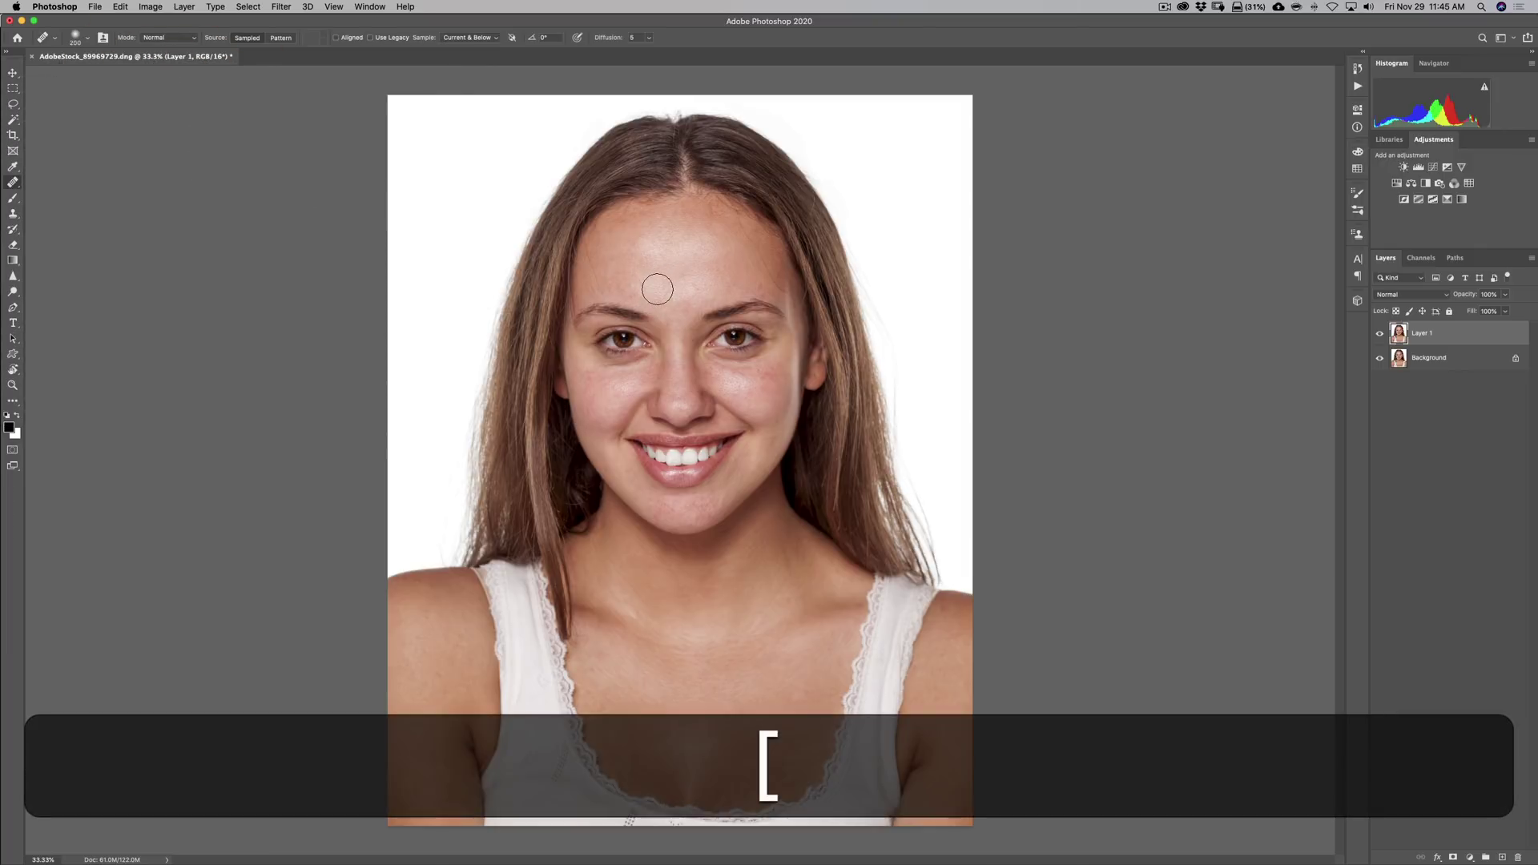
key(bracketleft)
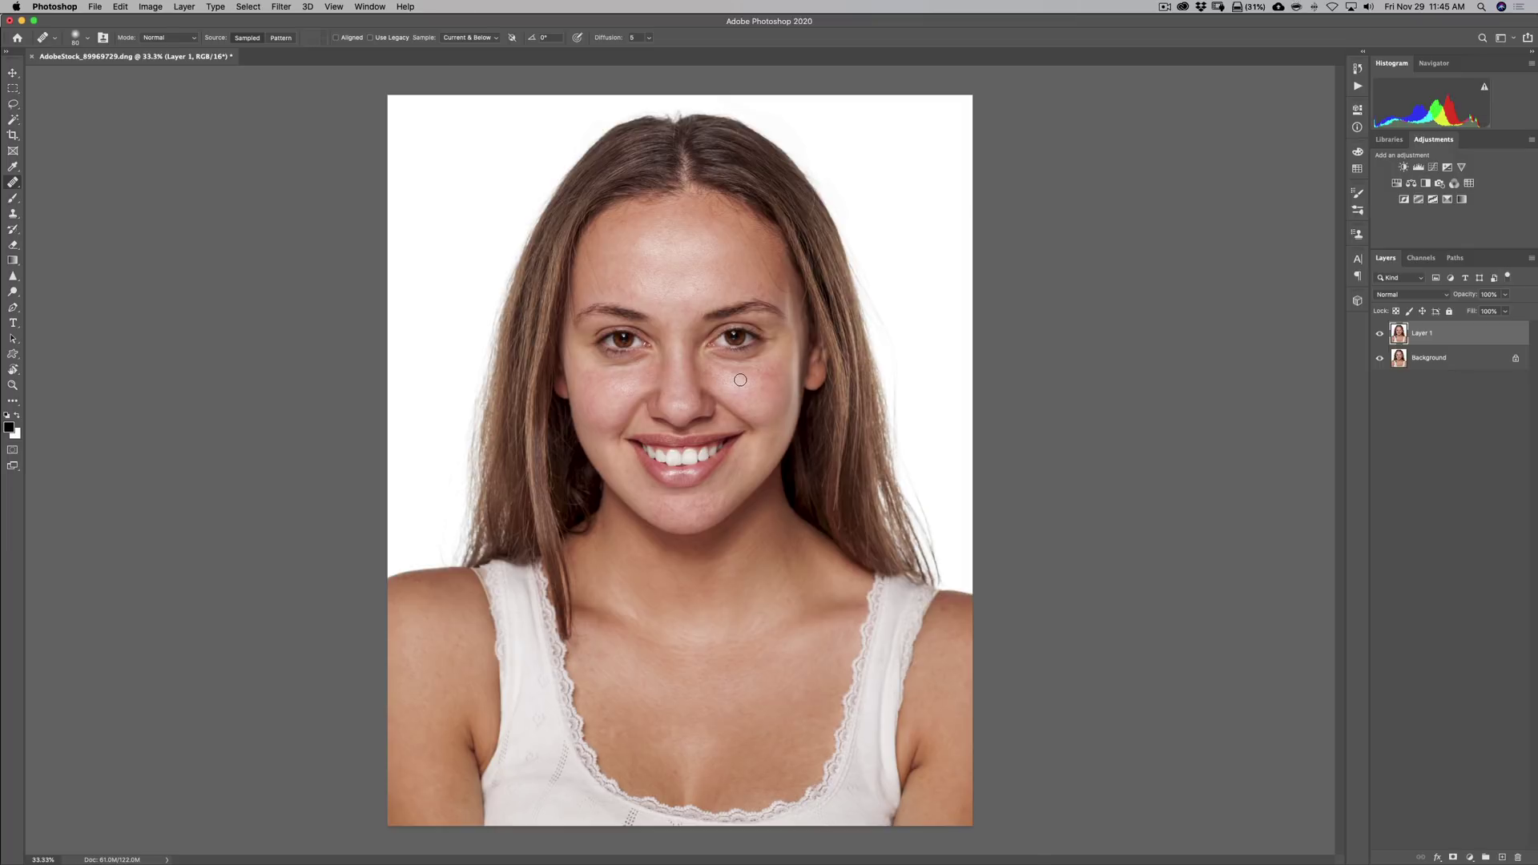
Step: Sample clean skin beside the nose and heal the area just above it, below the inner corner of the eye
key(super+equal)
key(super+equal)
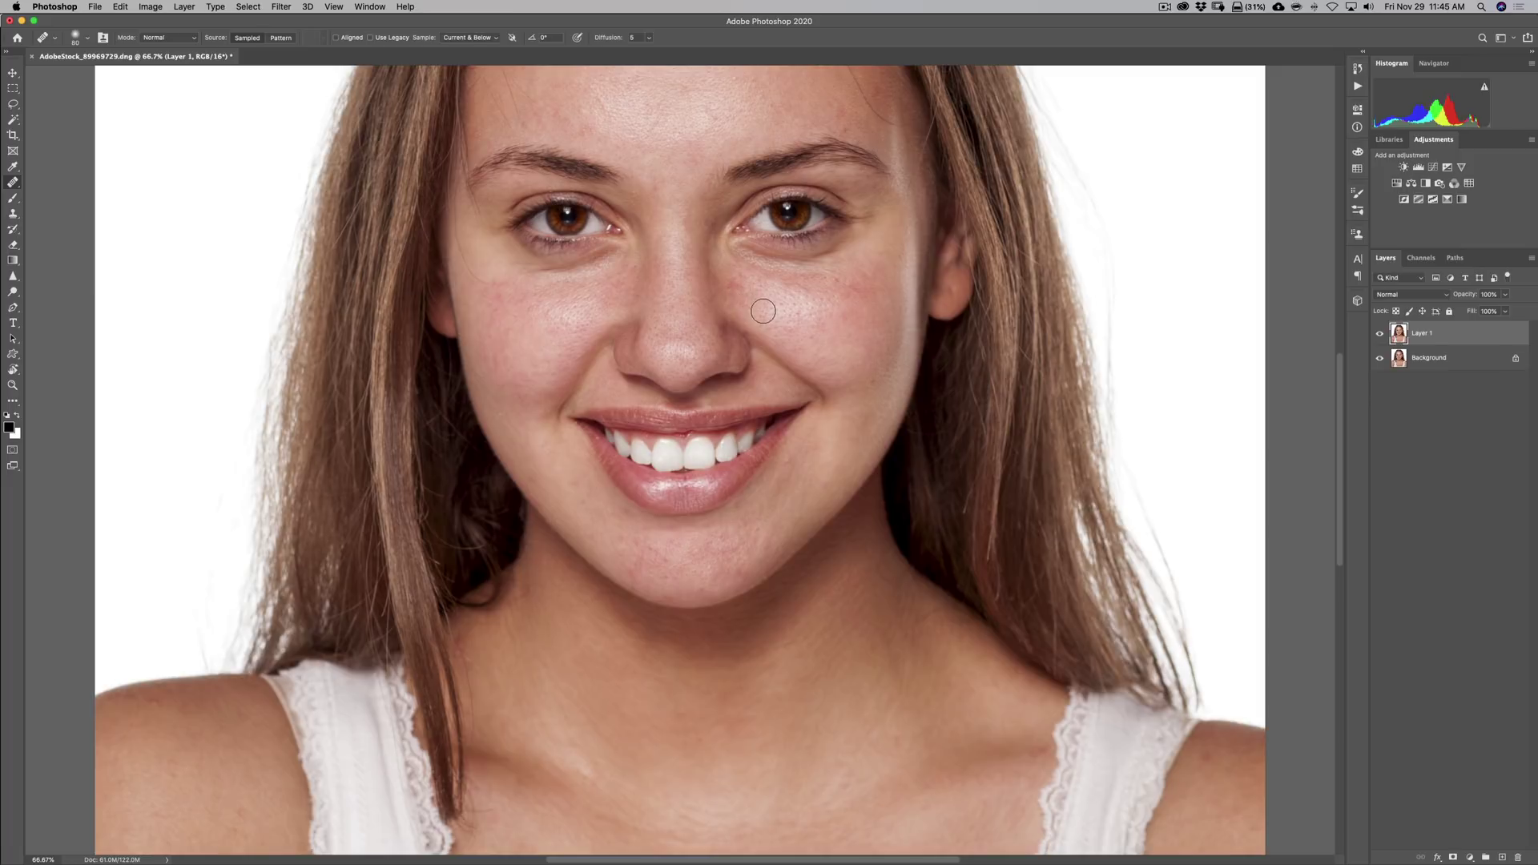
key(alt)
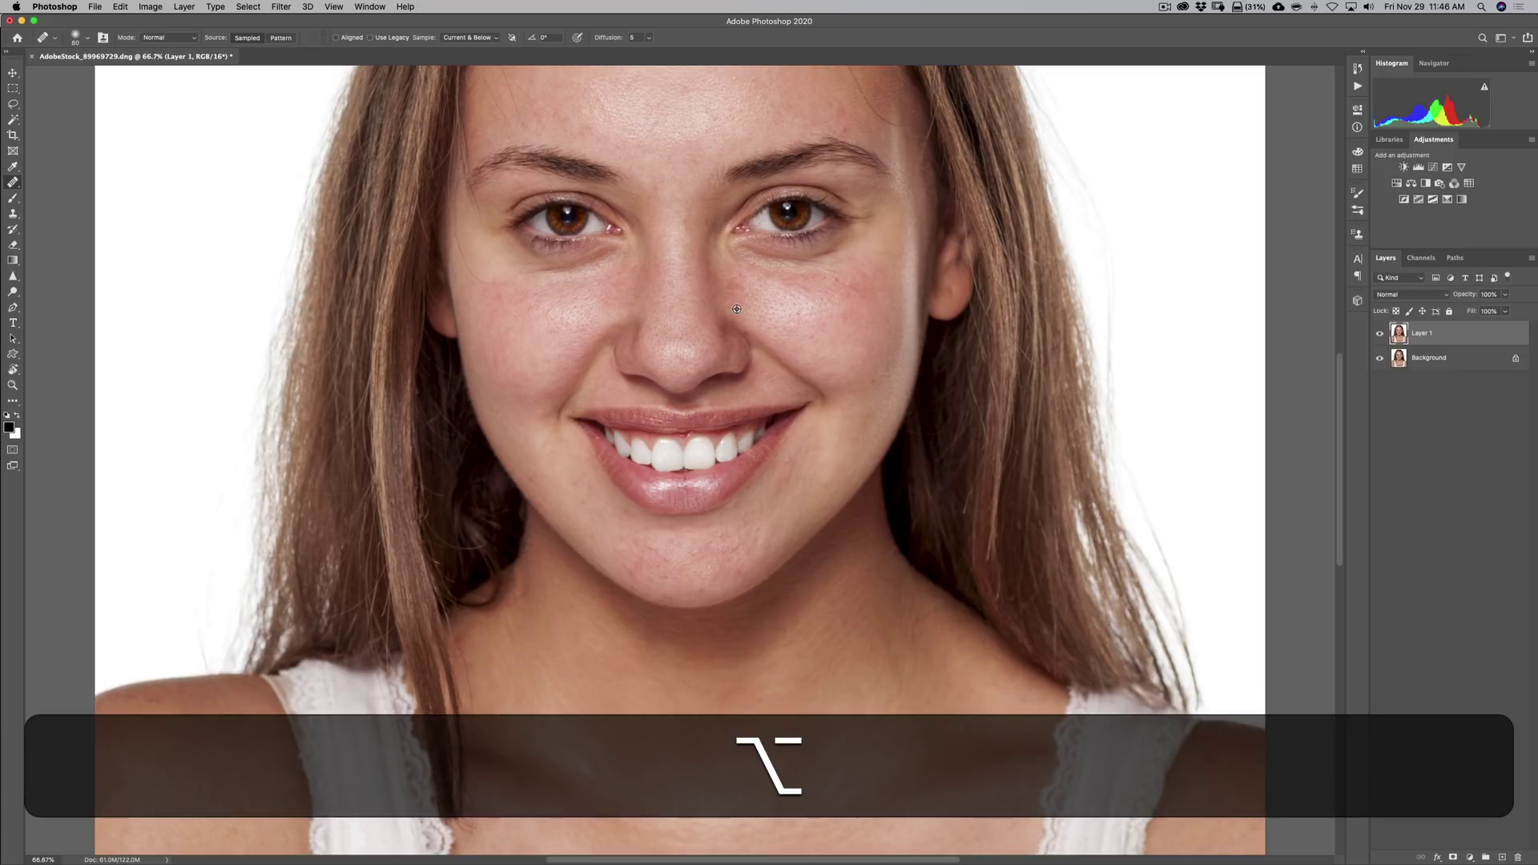
alt+click(737, 309)
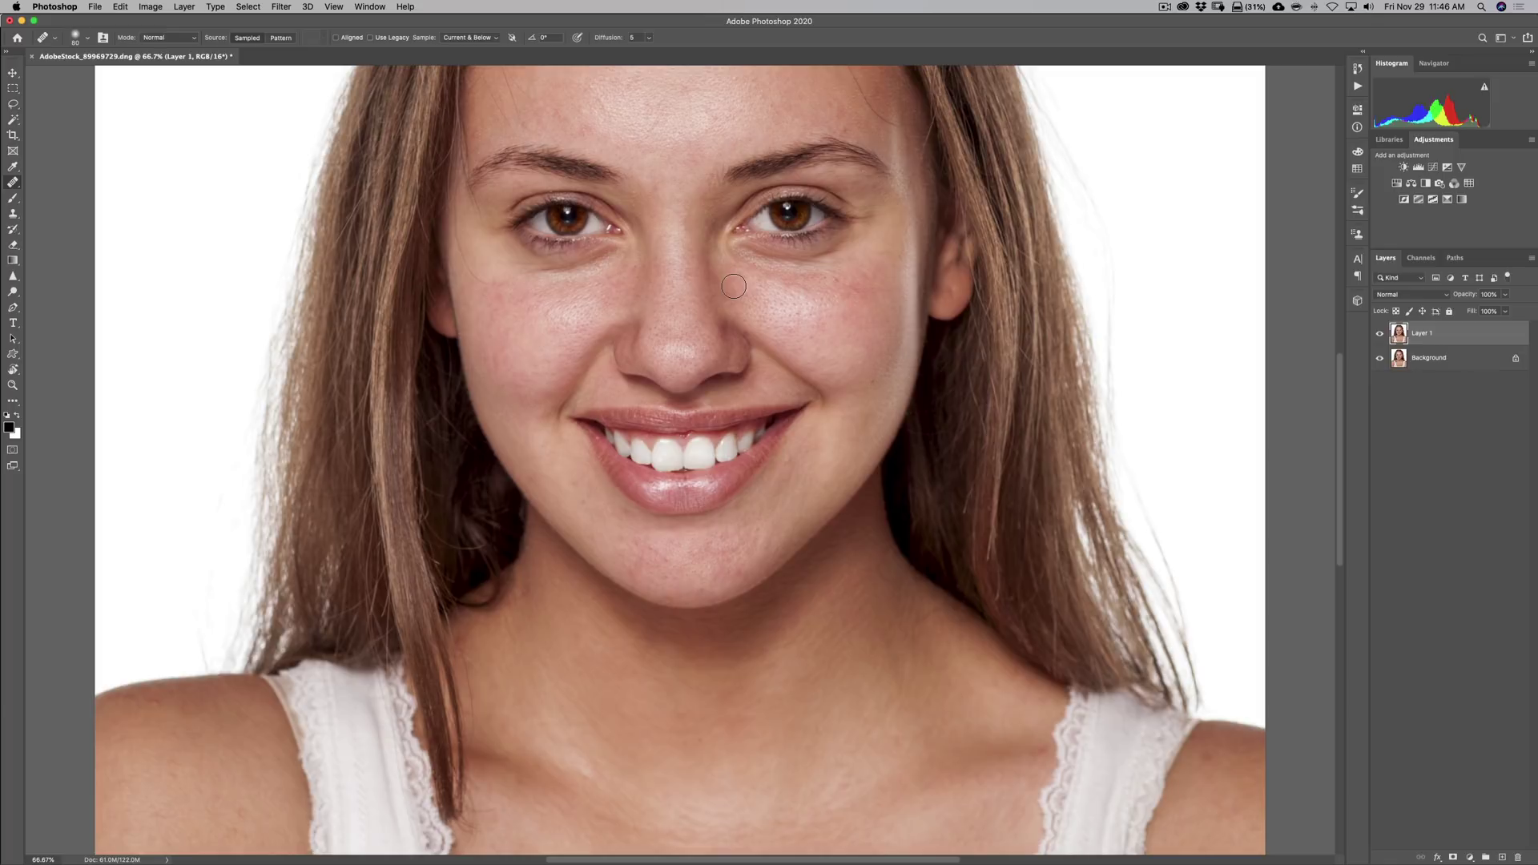
click(733, 286)
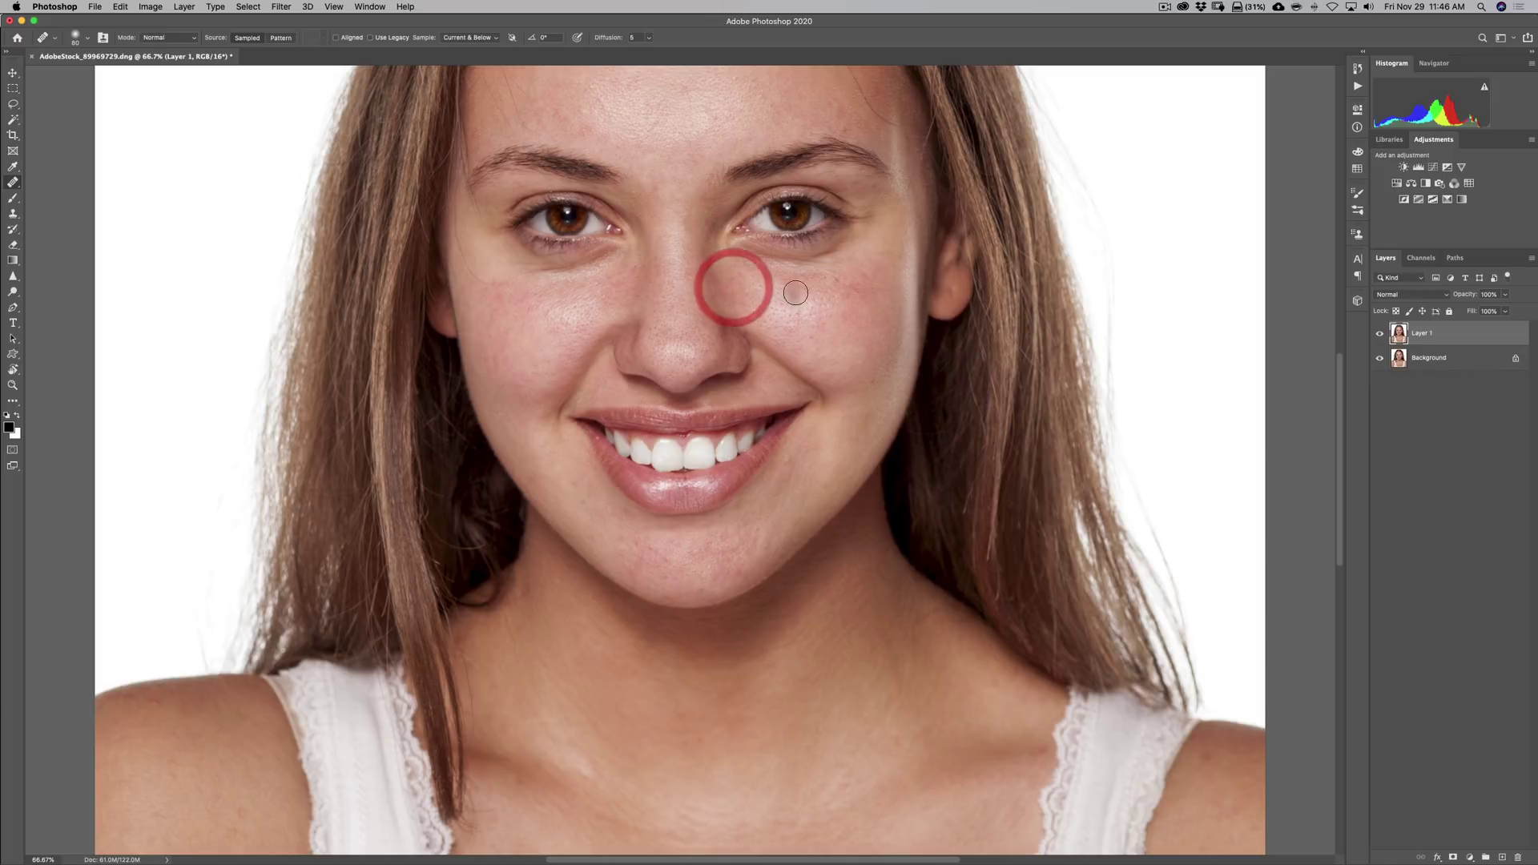
click(735, 282)
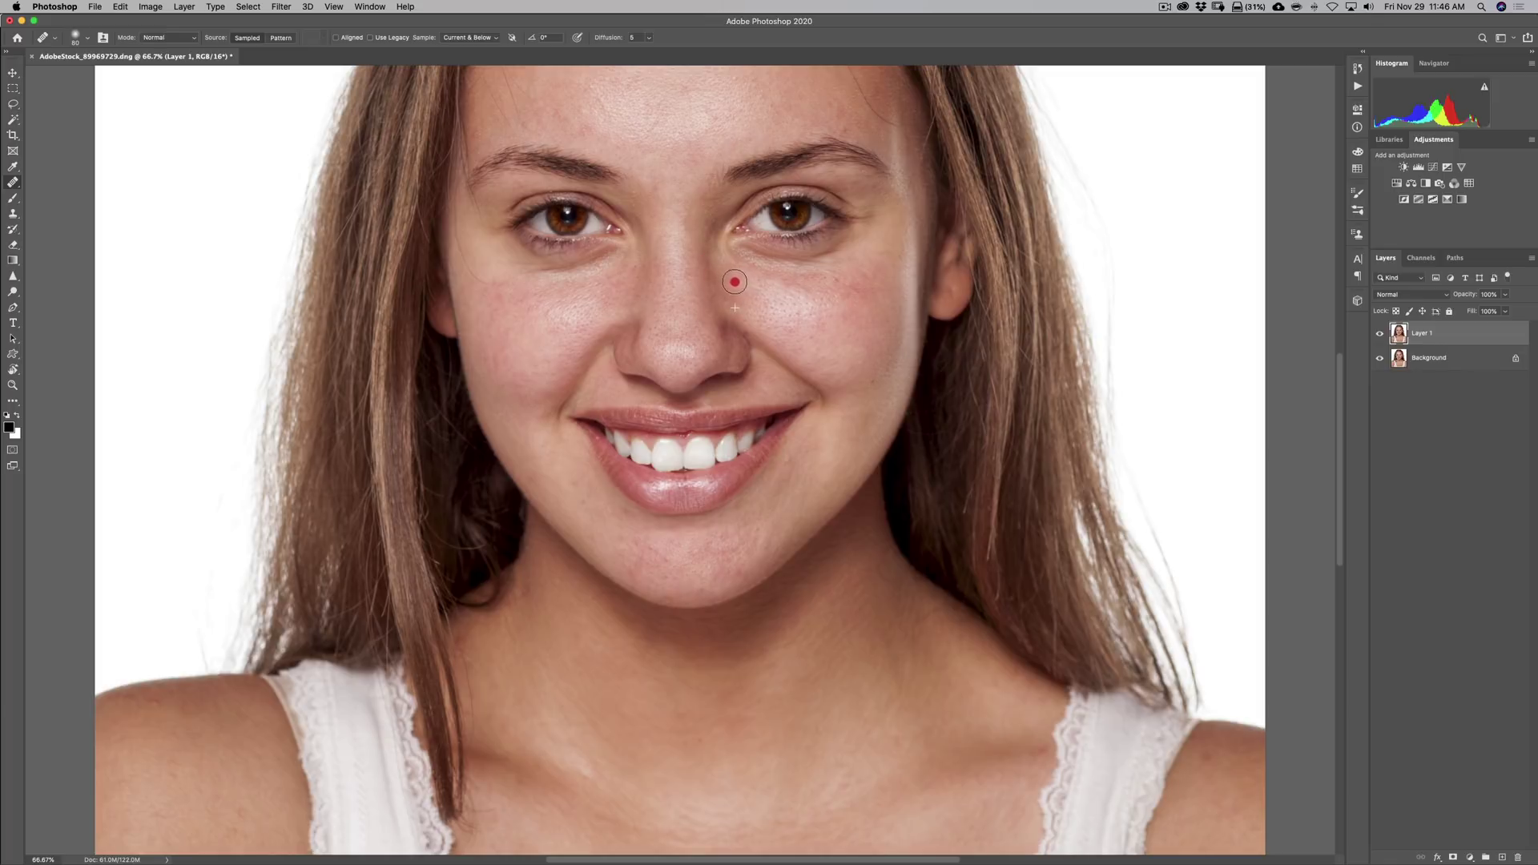
drag(735, 282, 731, 282)
click(737, 281)
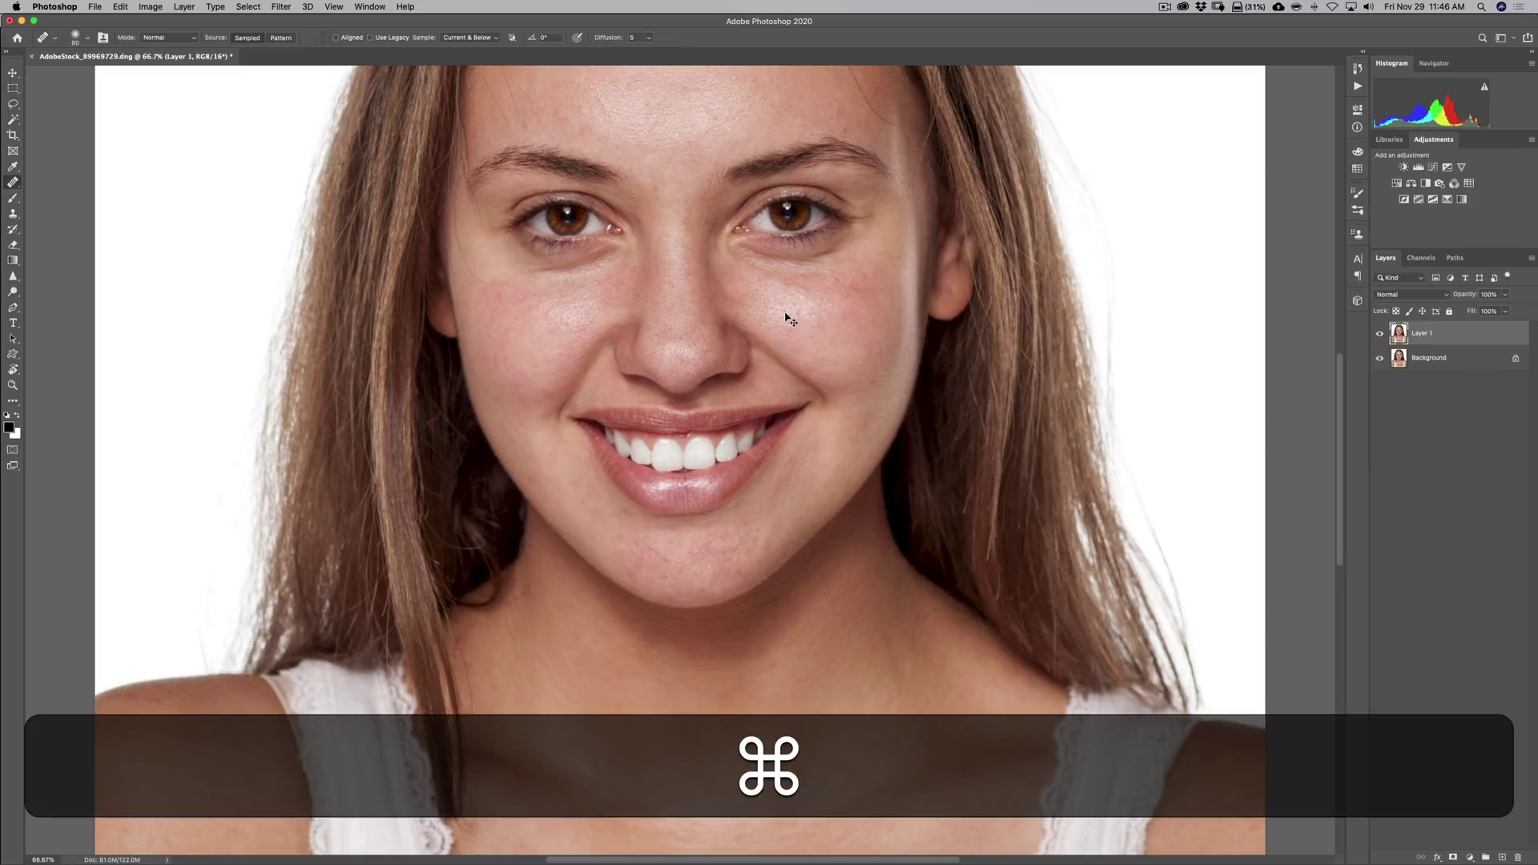
Step: Undo the last healing stroke and switch back to the Spot Healing Brush tool
key(super+z)
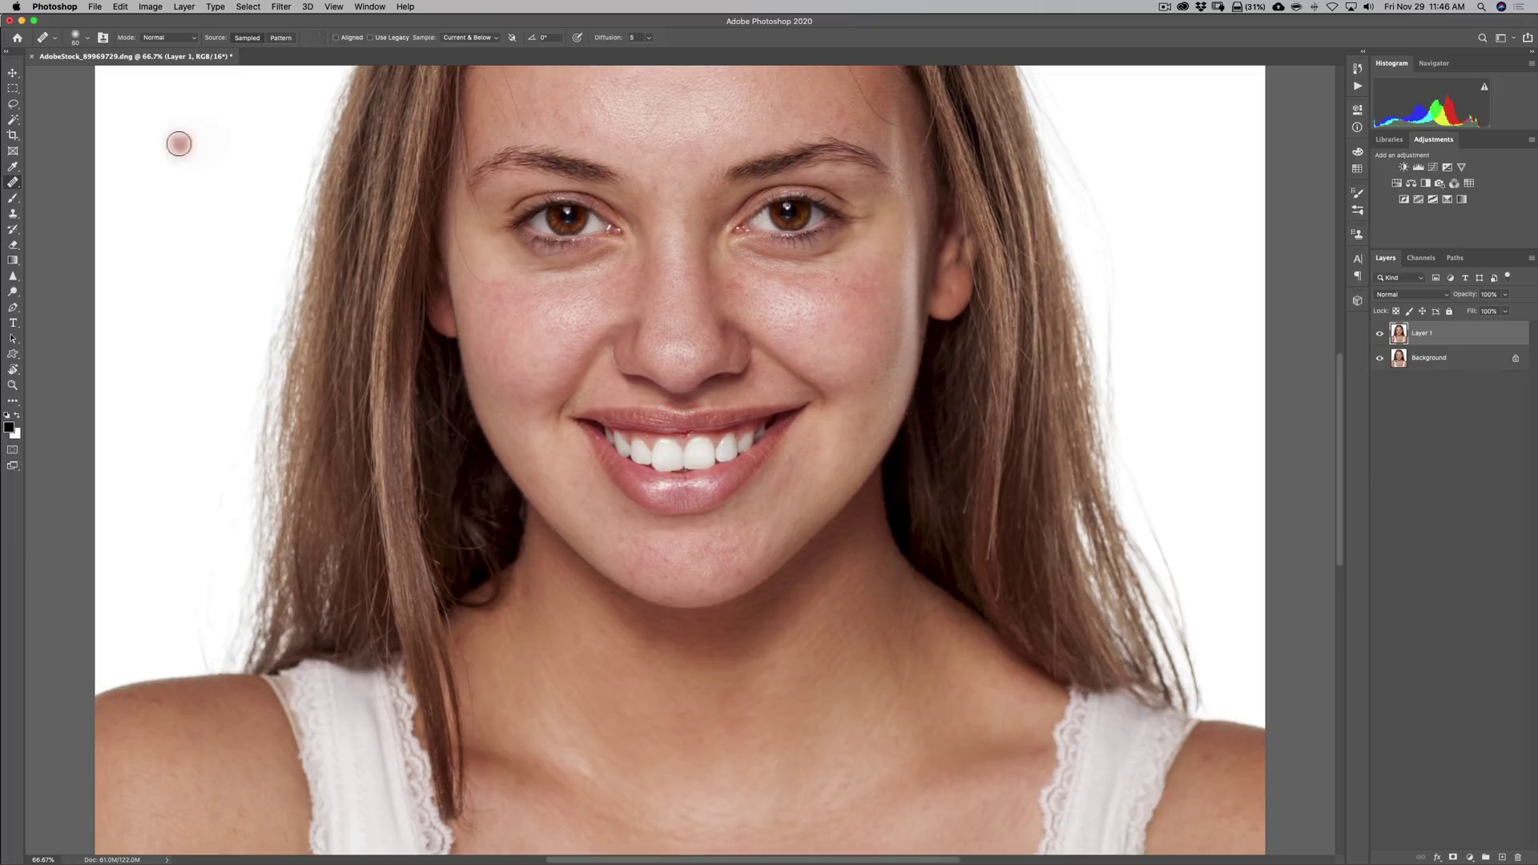
right_click(12, 183)
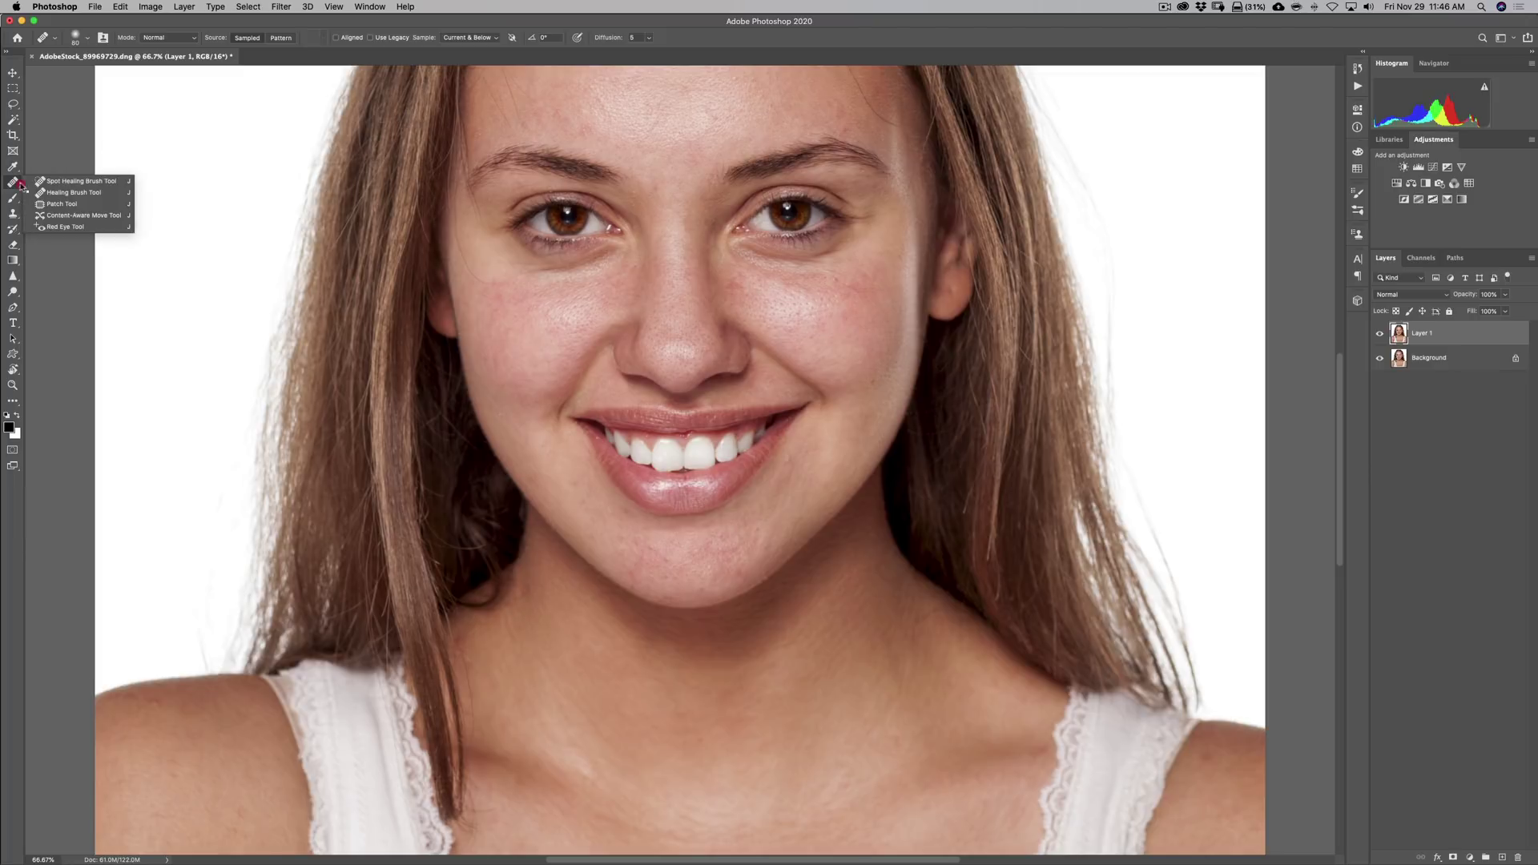
click(61, 183)
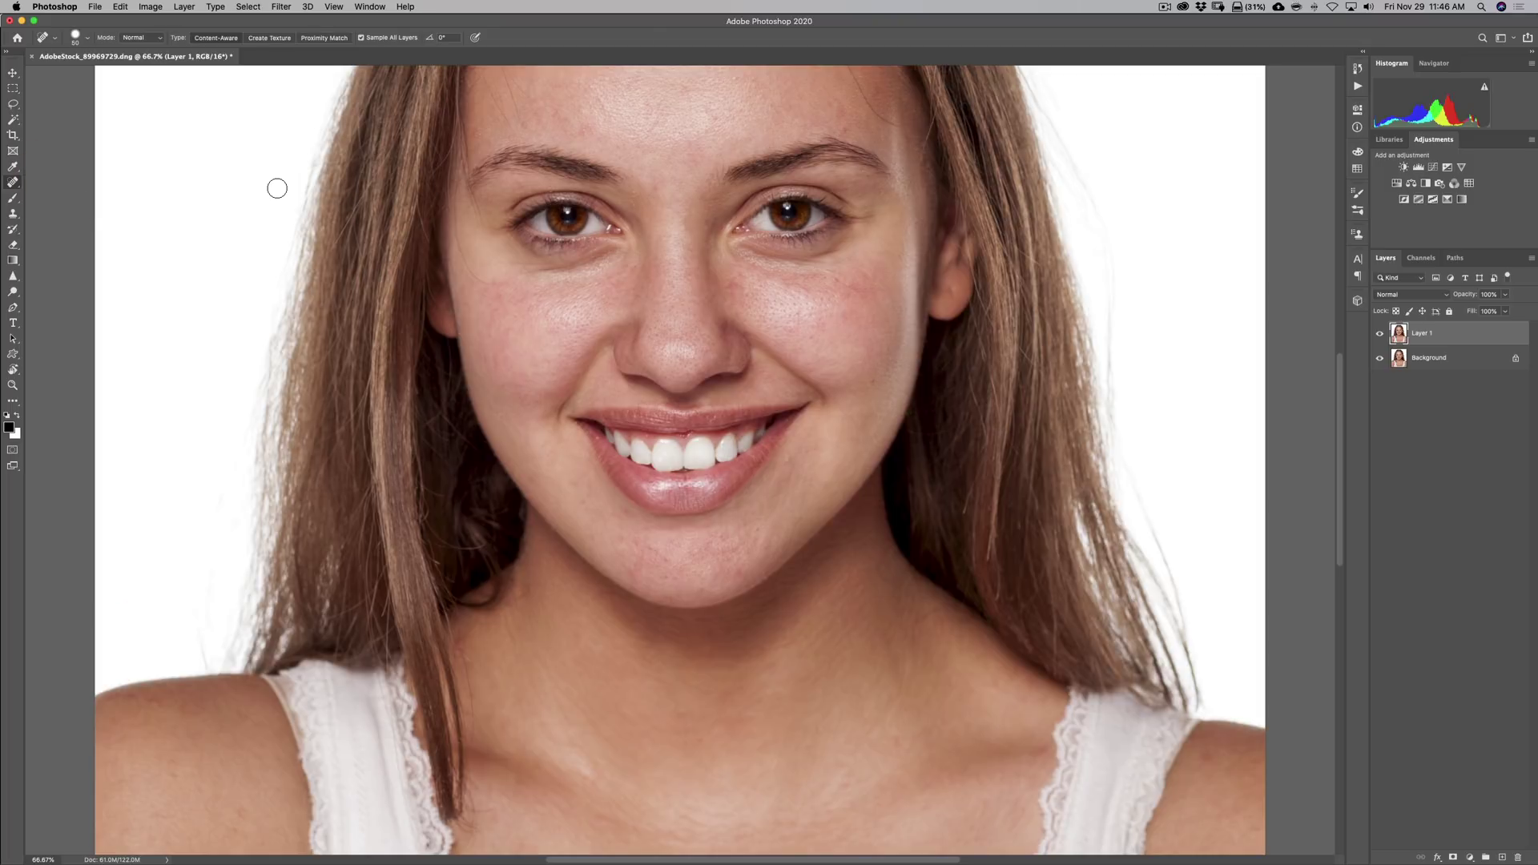
Step: Fit the portrait to the window, switch to Lightroom Classic, and open the lake photo for editing in Adobe Photoshop 2020
key(super+0)
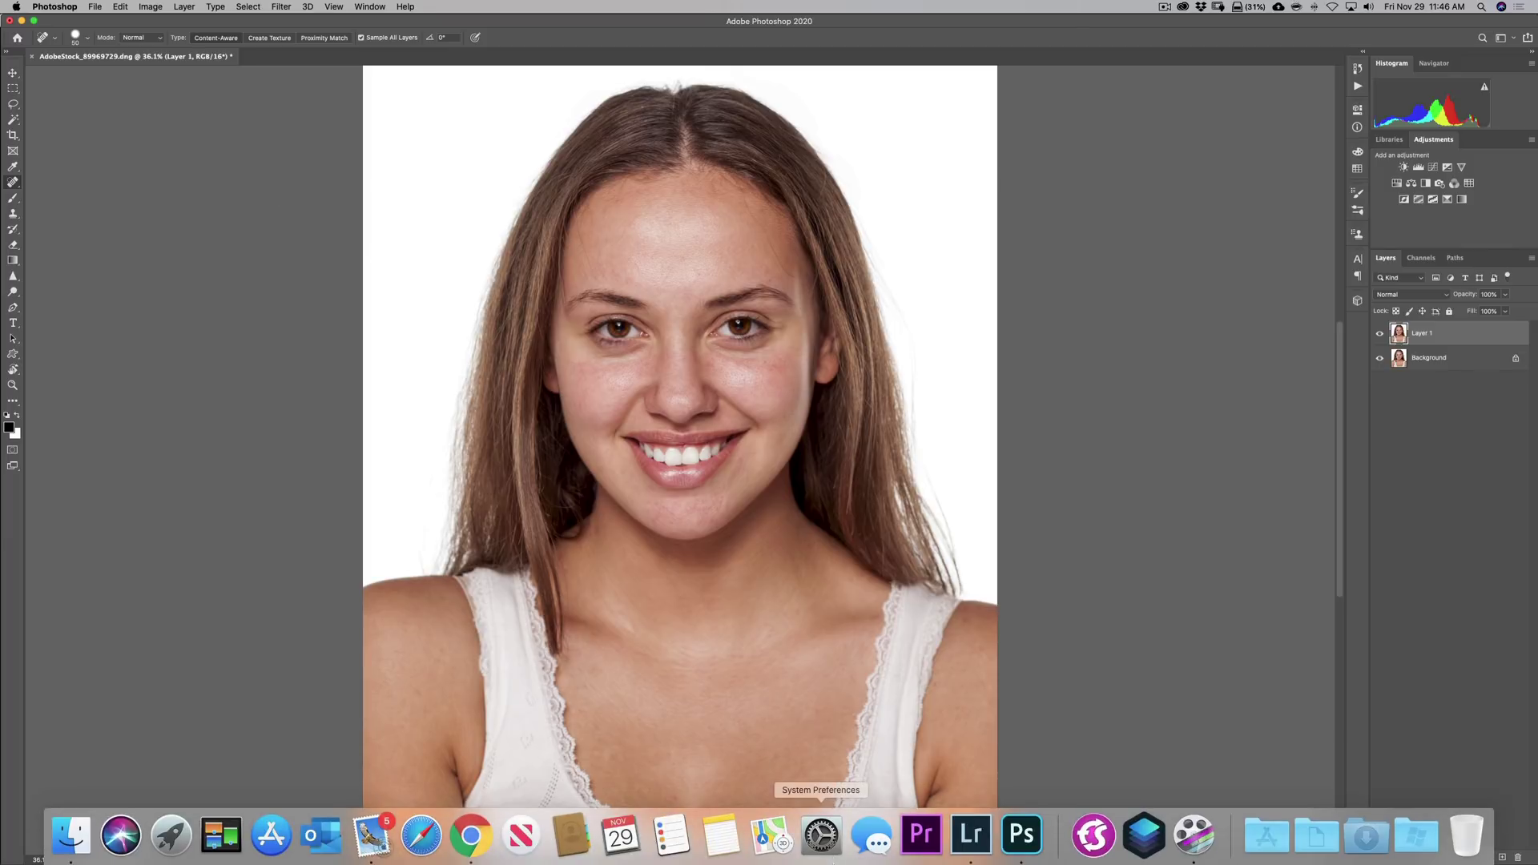
click(980, 843)
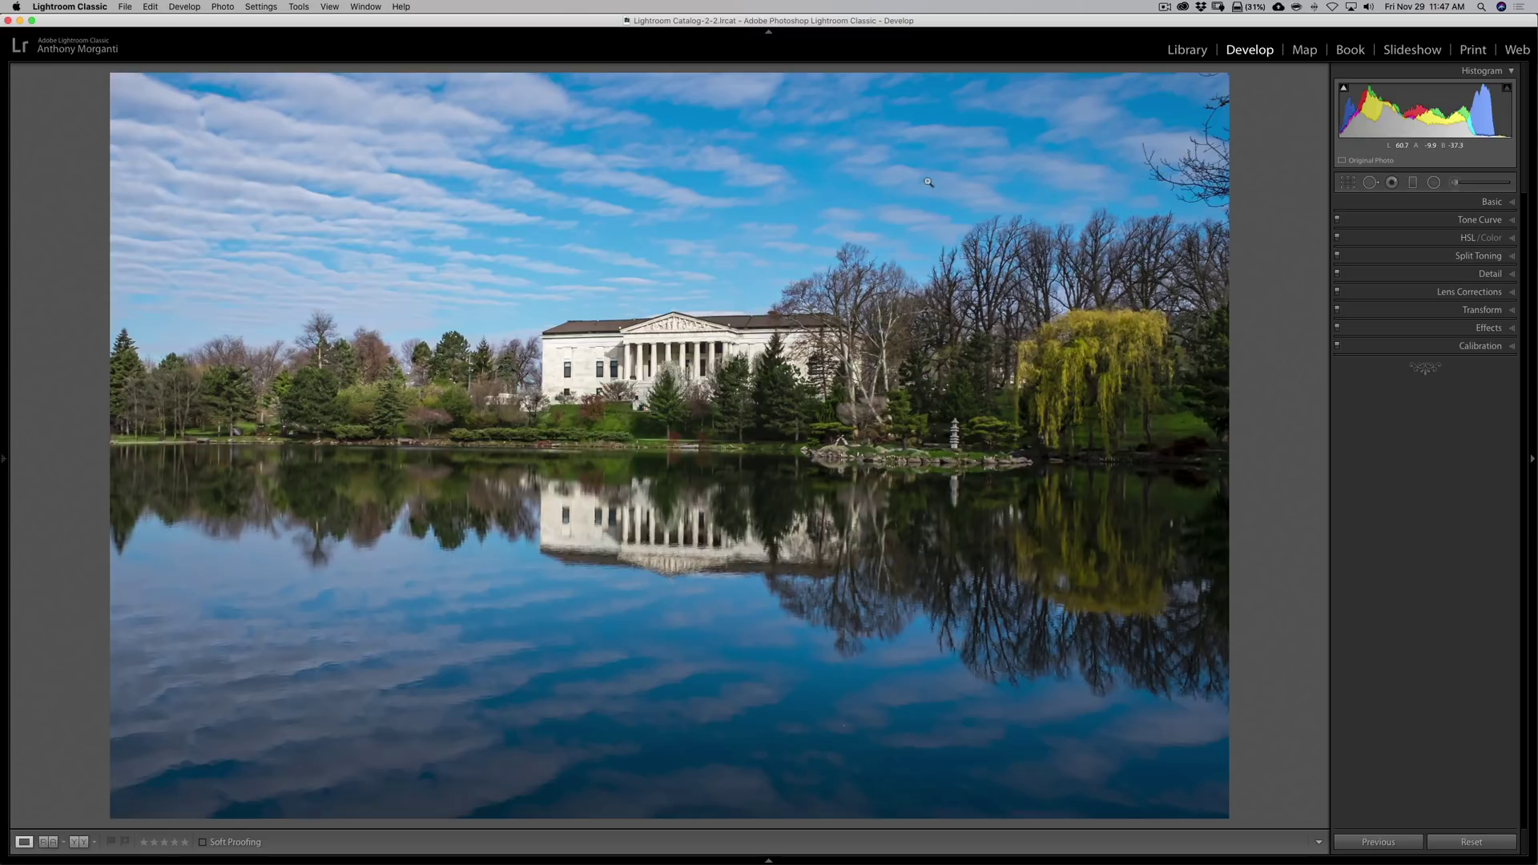
right_click(851, 181)
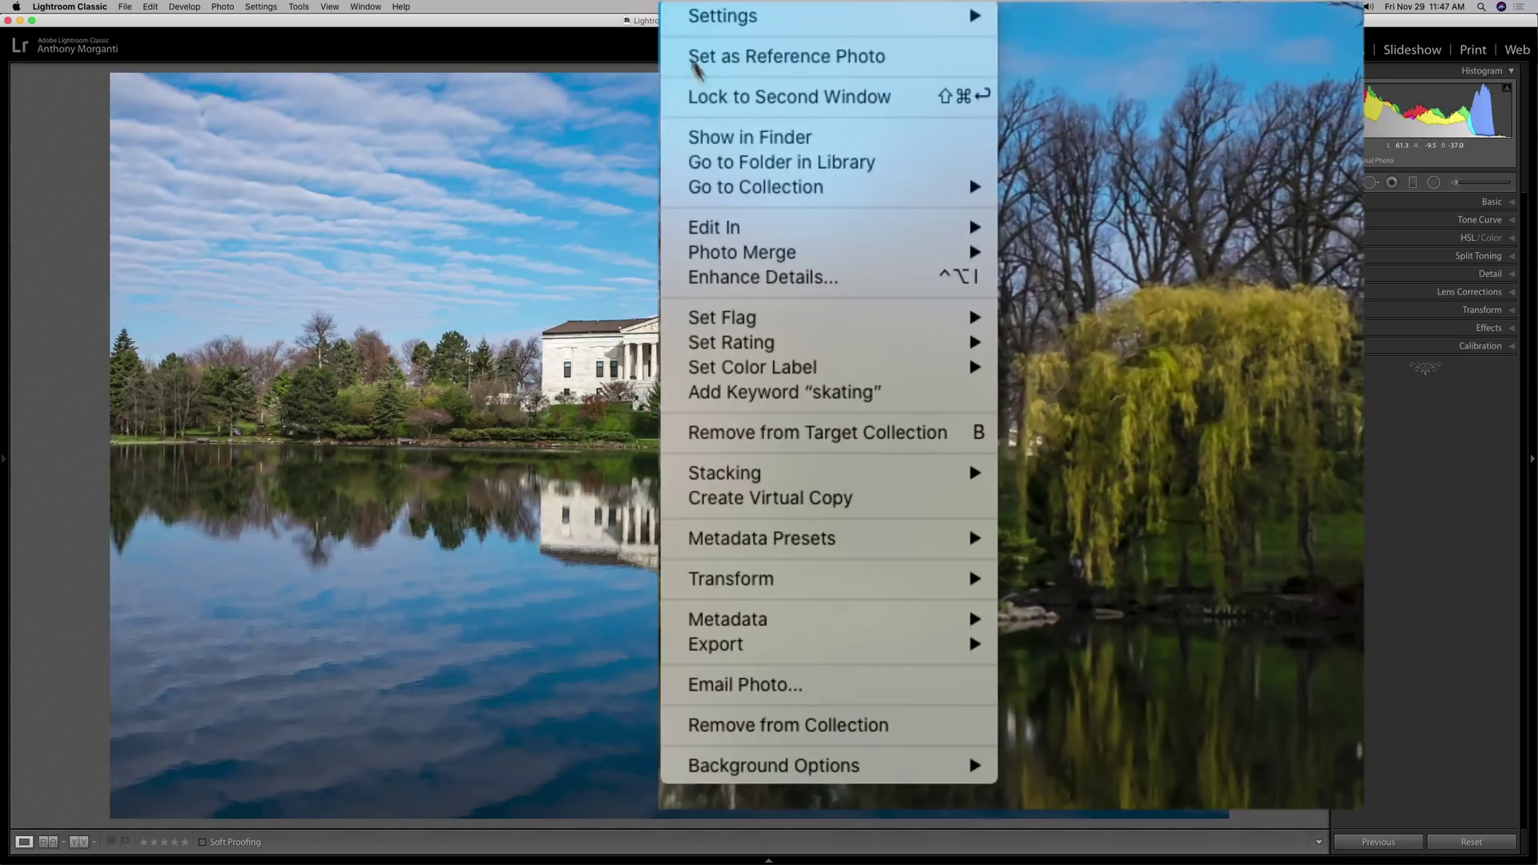
mouse_move(758, 228)
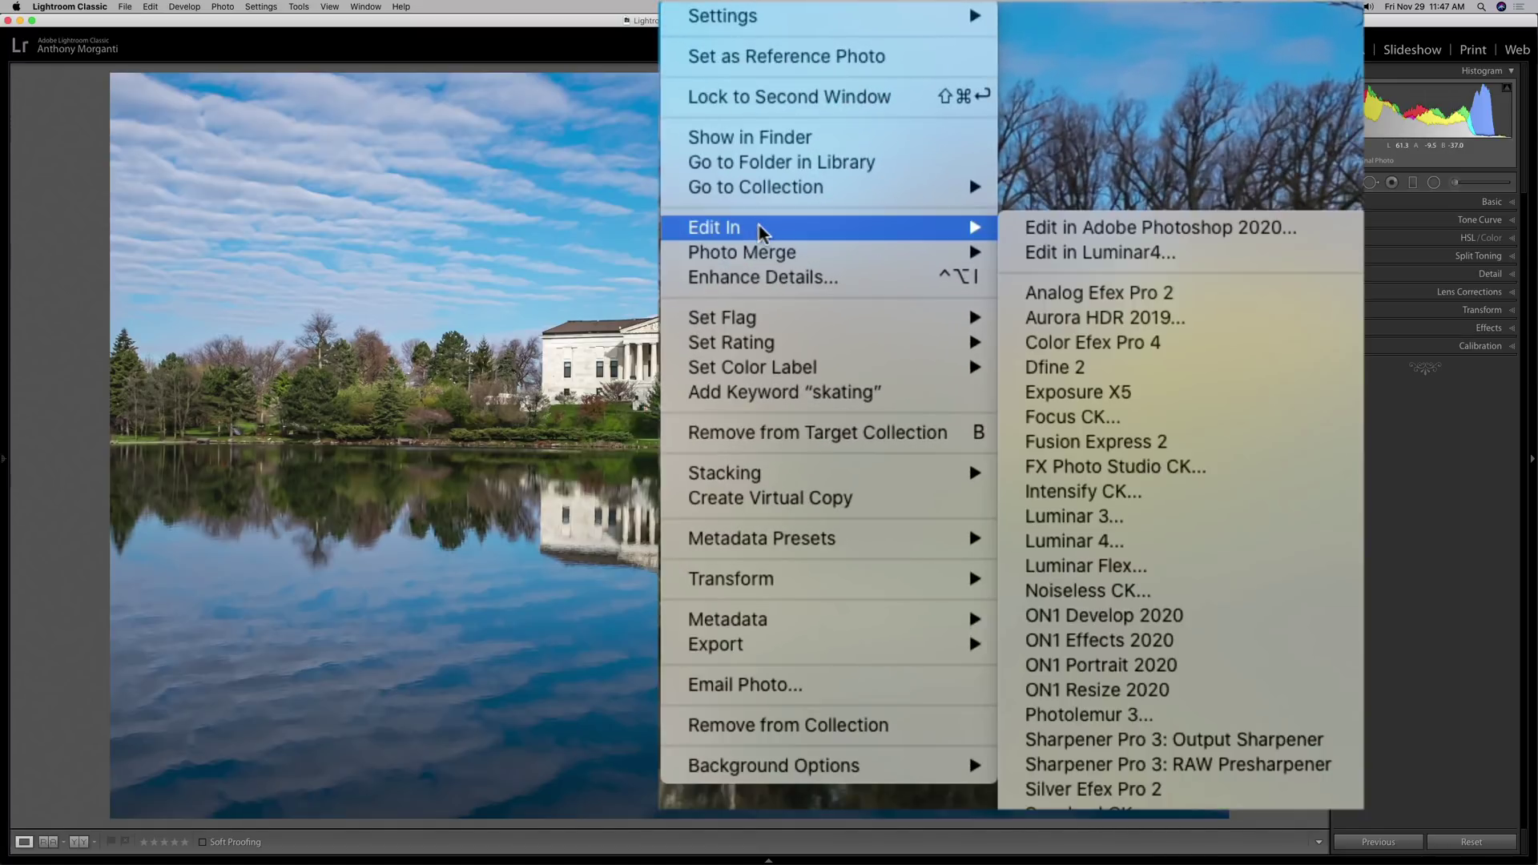
click(1070, 229)
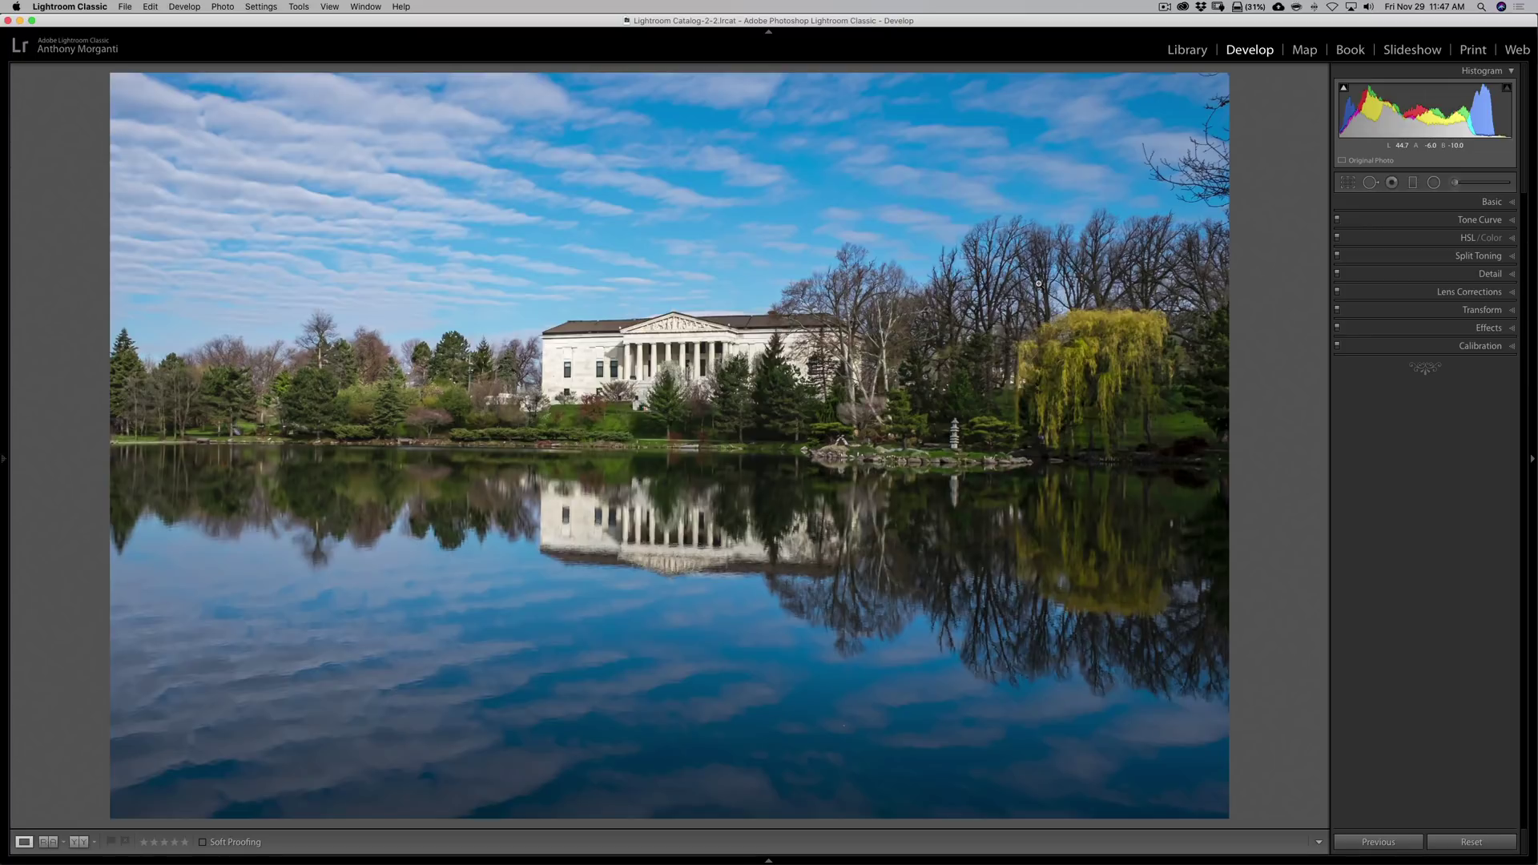
key(super+e)
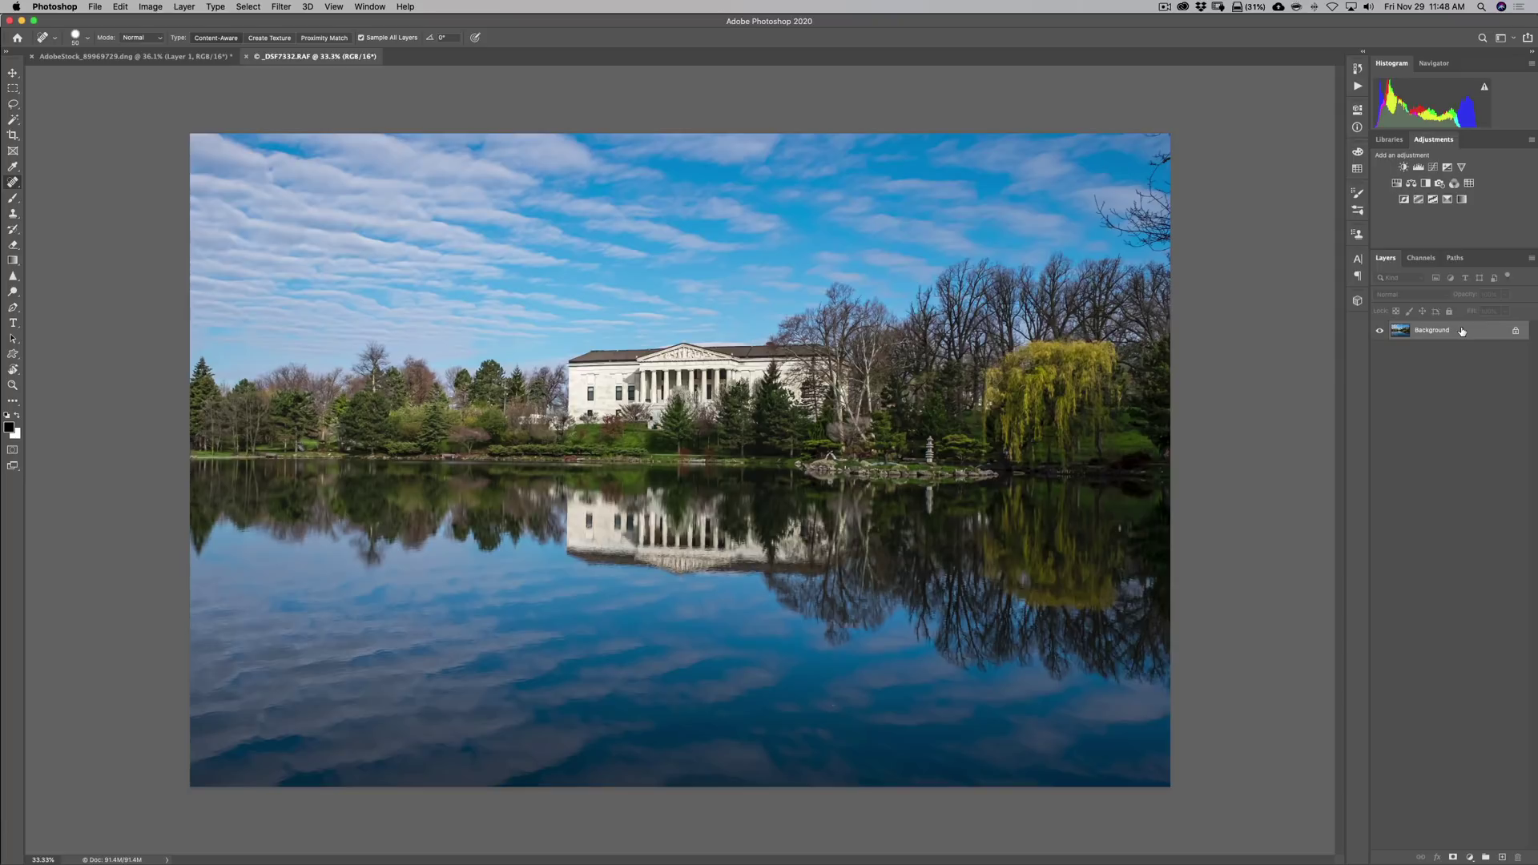
Step: Duplicate the lake photo's Background layer
key(super)
key(super+j)
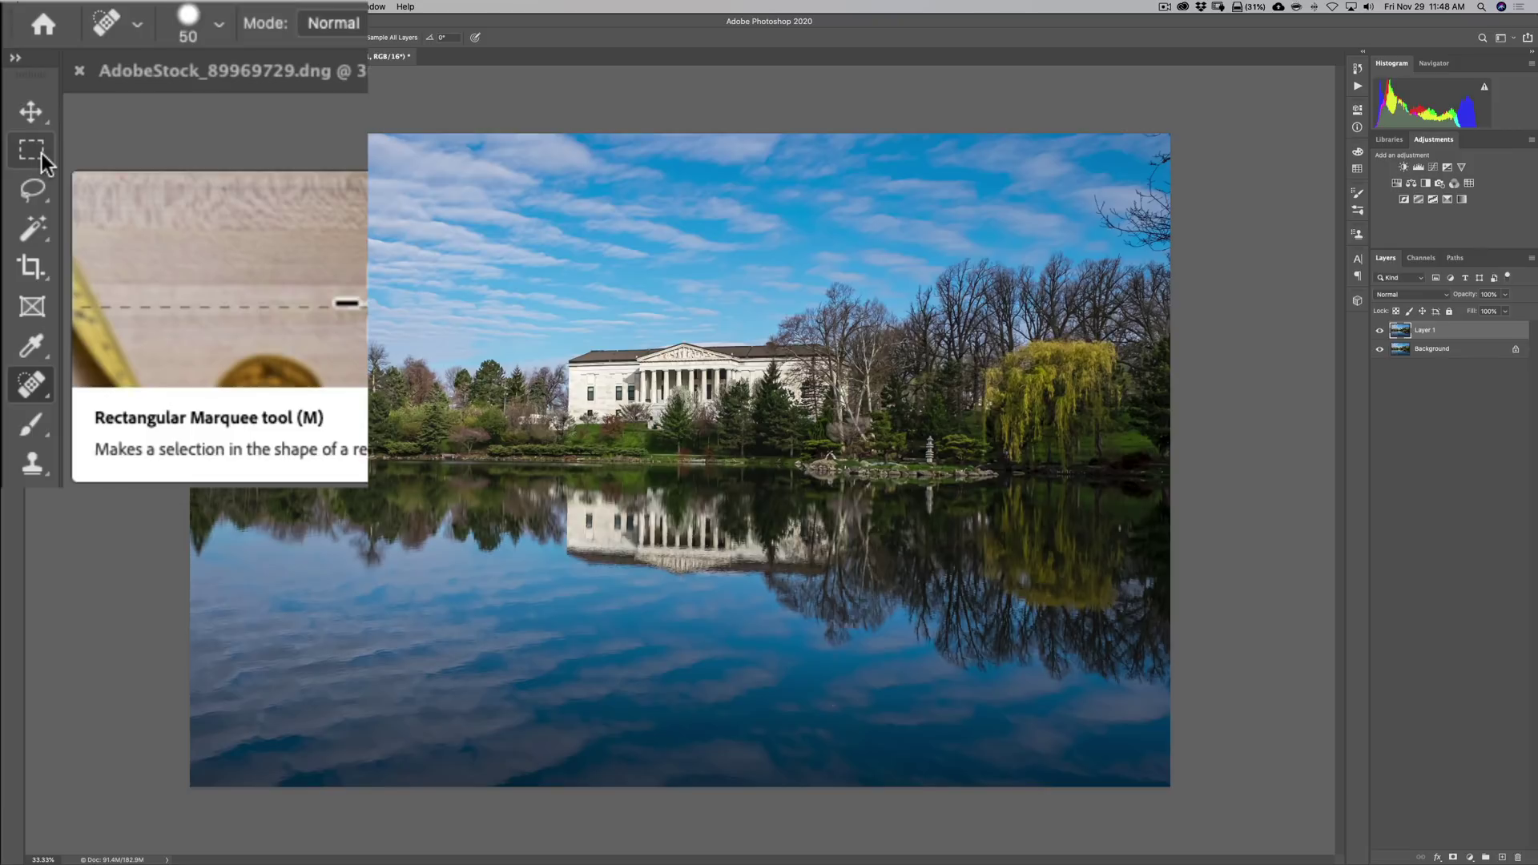
Step: Draw a rectangular marquee selection in the sky above the building and deselect it
mouse_move(41, 152)
mouse_down()
mouse_move(114, 172)
mouse_move(147, 229)
mouse_move(134, 123)
mouse_move(135, 143)
mouse_up()
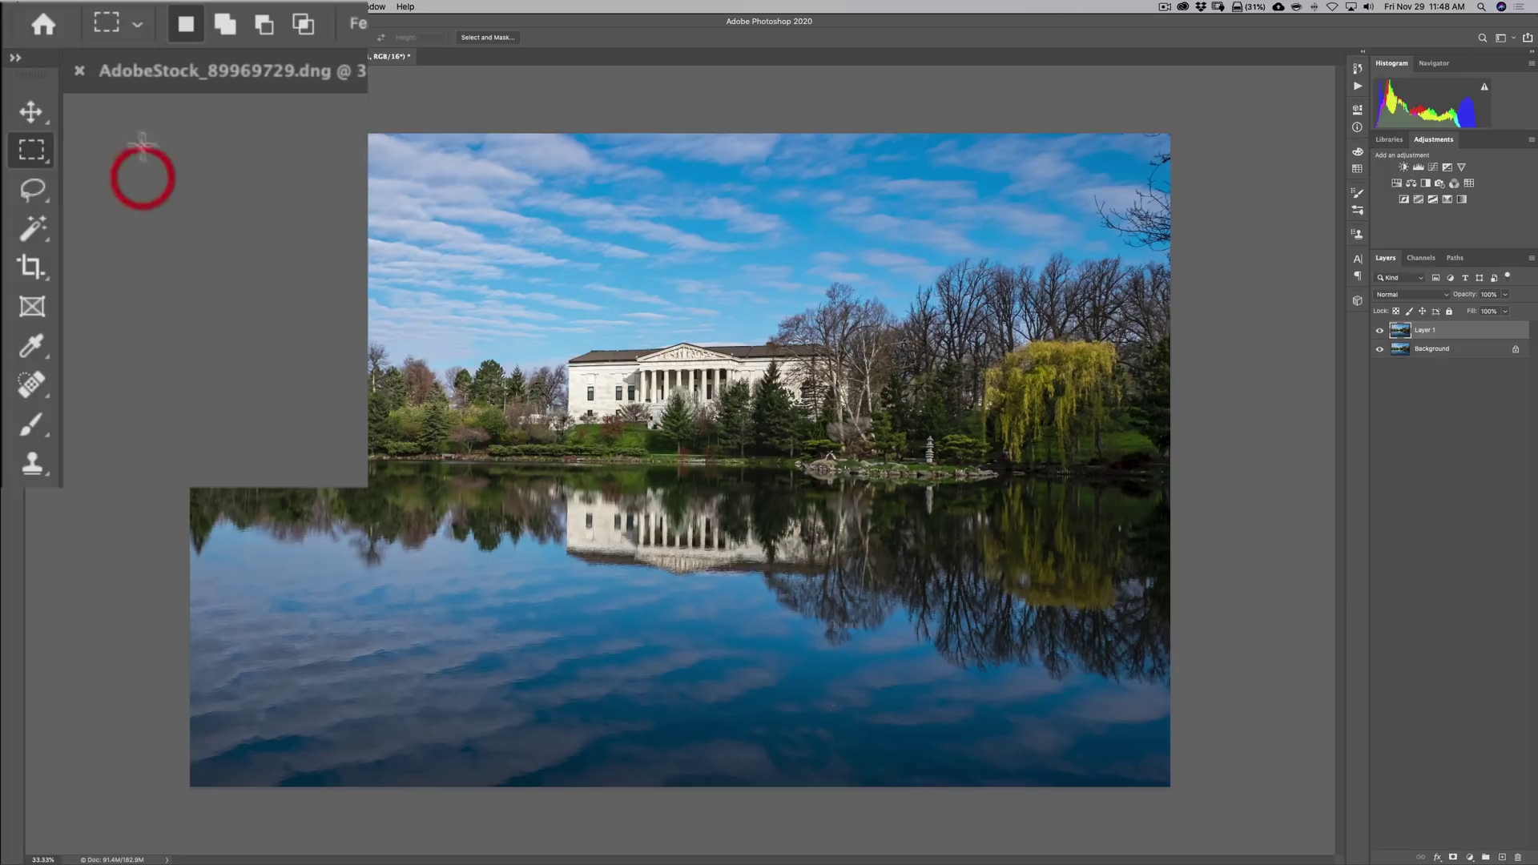
drag(467, 188, 698, 301)
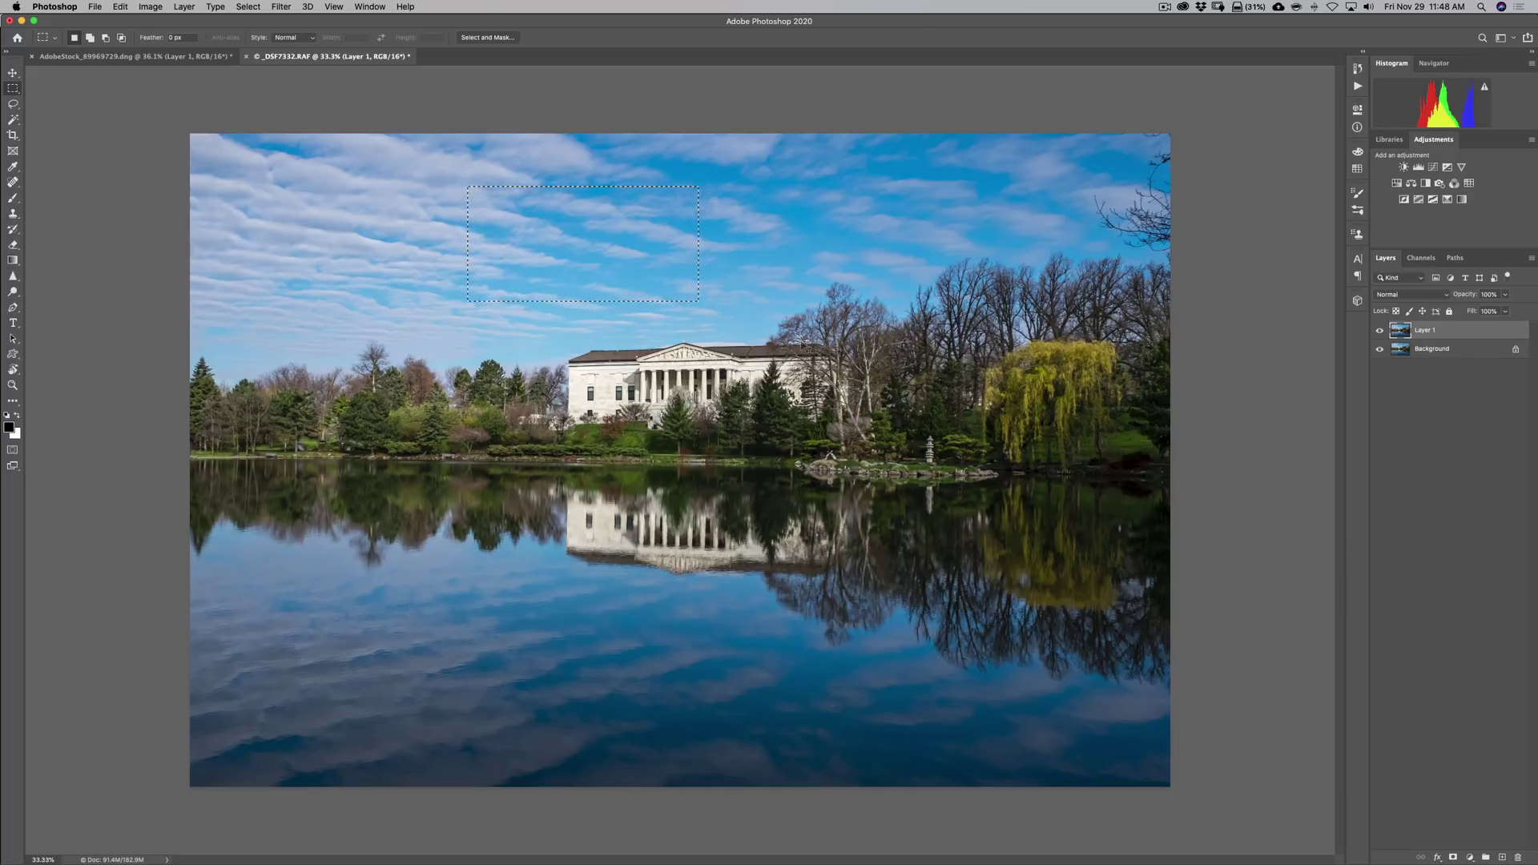
key(super)
key(super+d)
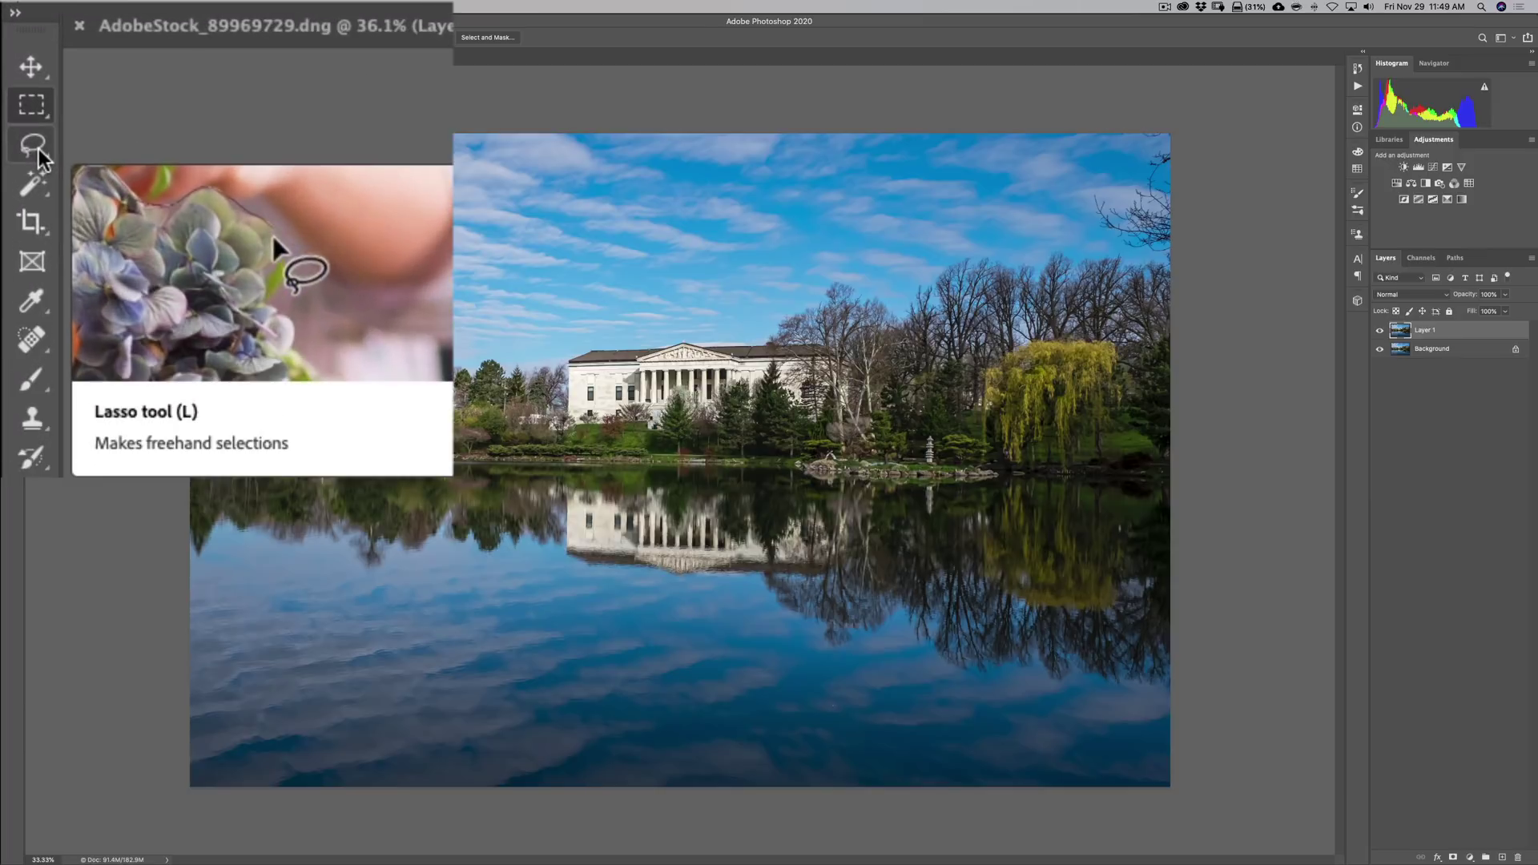
Step: Select the overhanging branches in the upper-right corner of the photo with the freehand Lasso tool
click(39, 149)
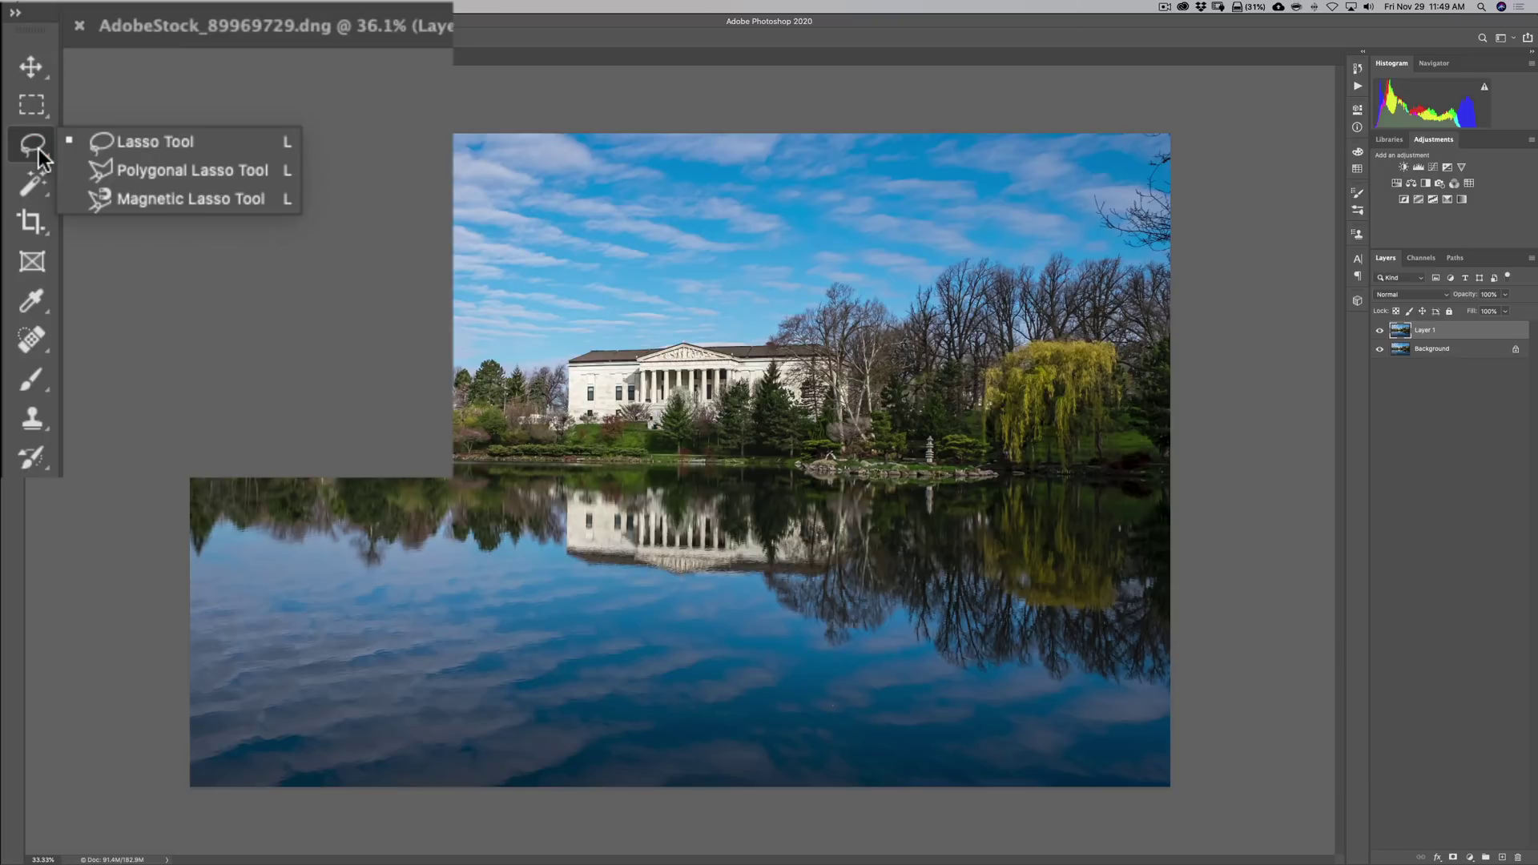
click(152, 144)
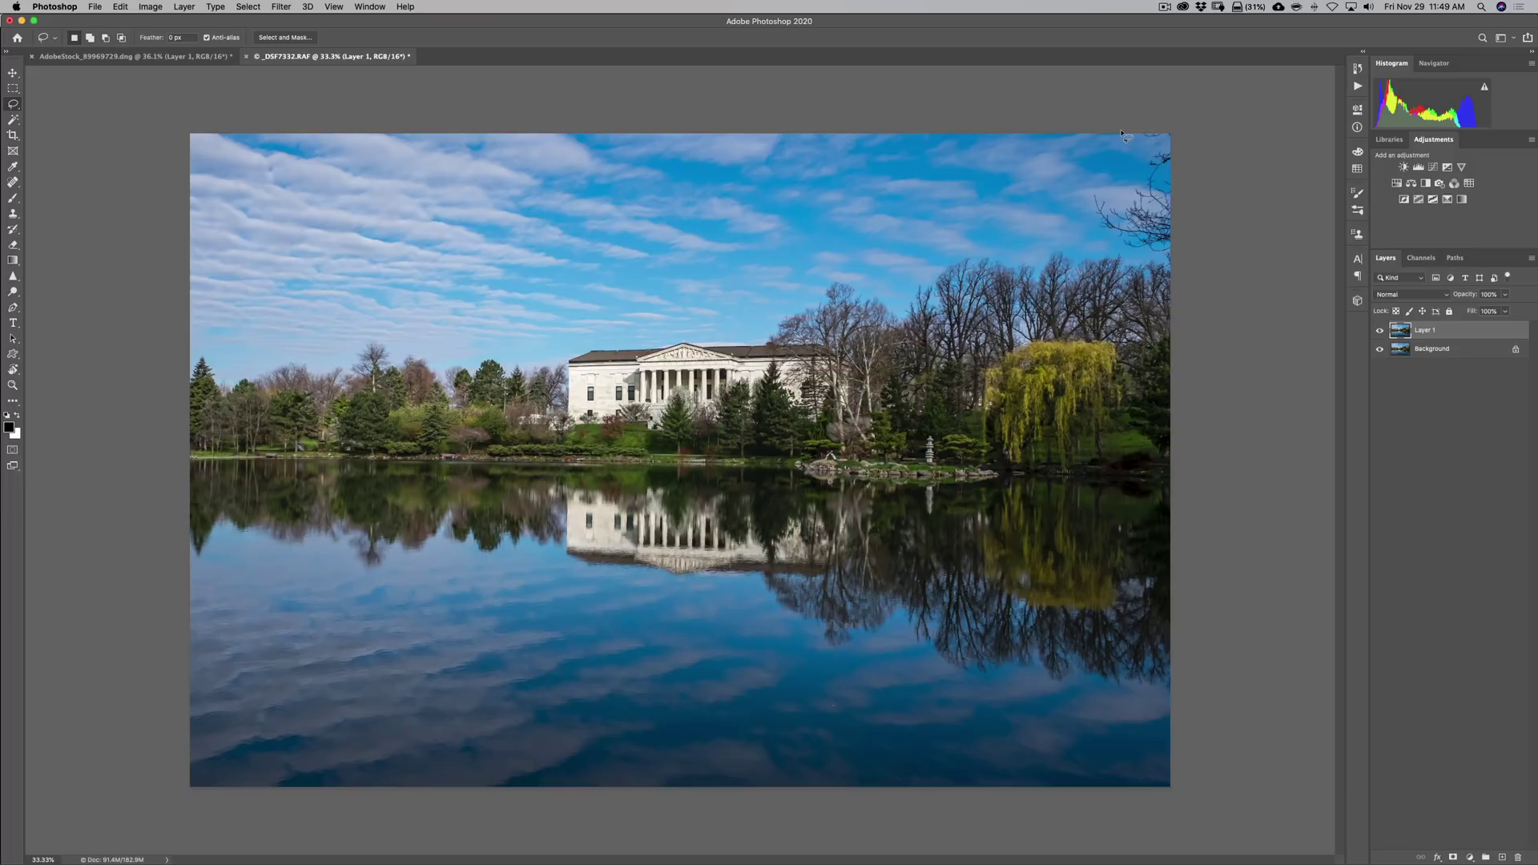
drag(1120, 136, 1119, 141)
drag(1088, 189, 1102, 239)
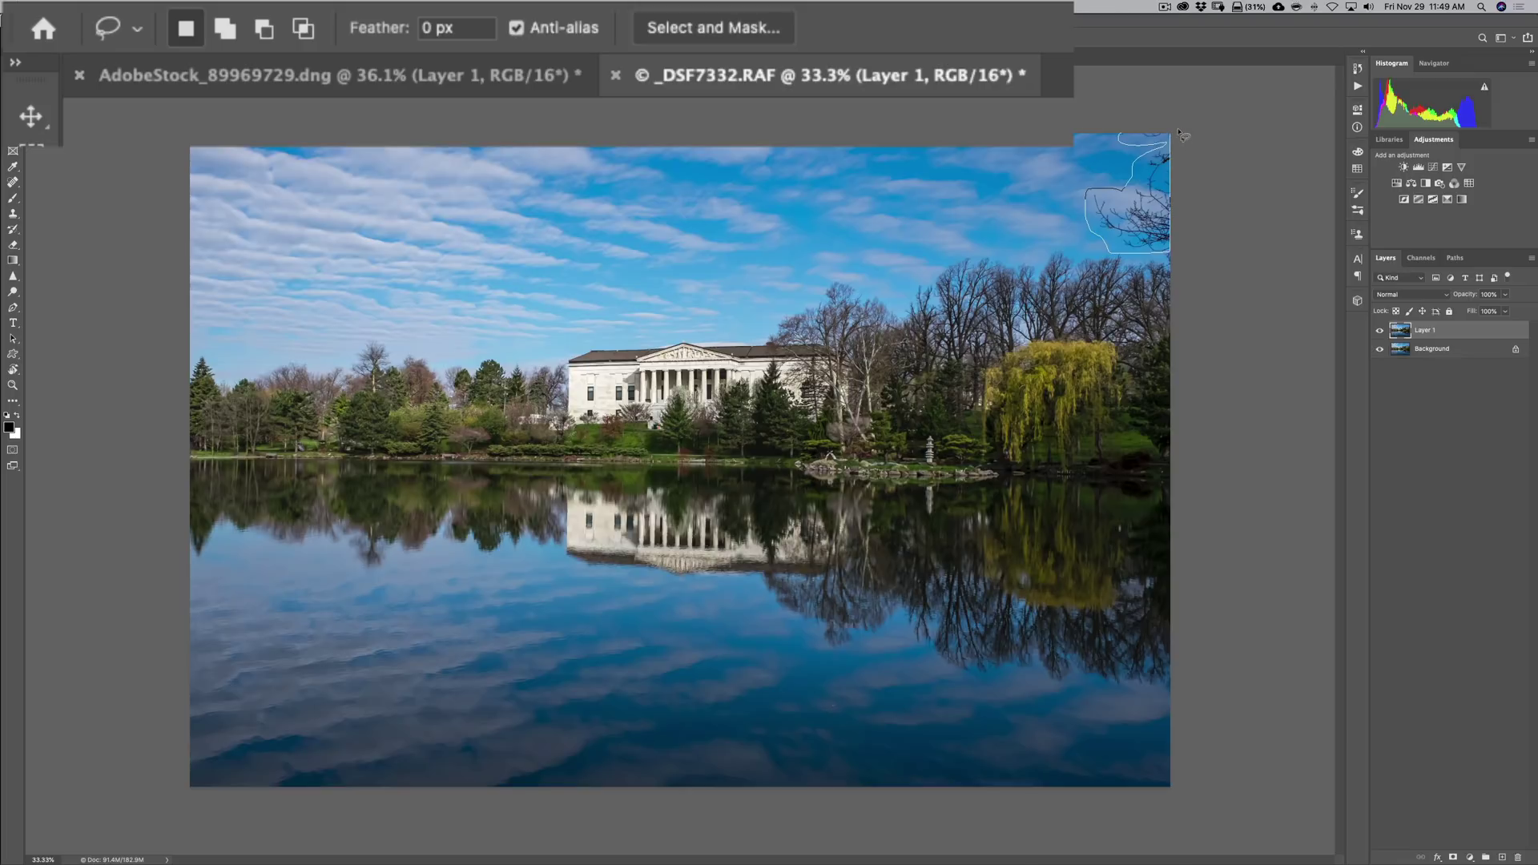
drag(1119, 134, 1121, 136)
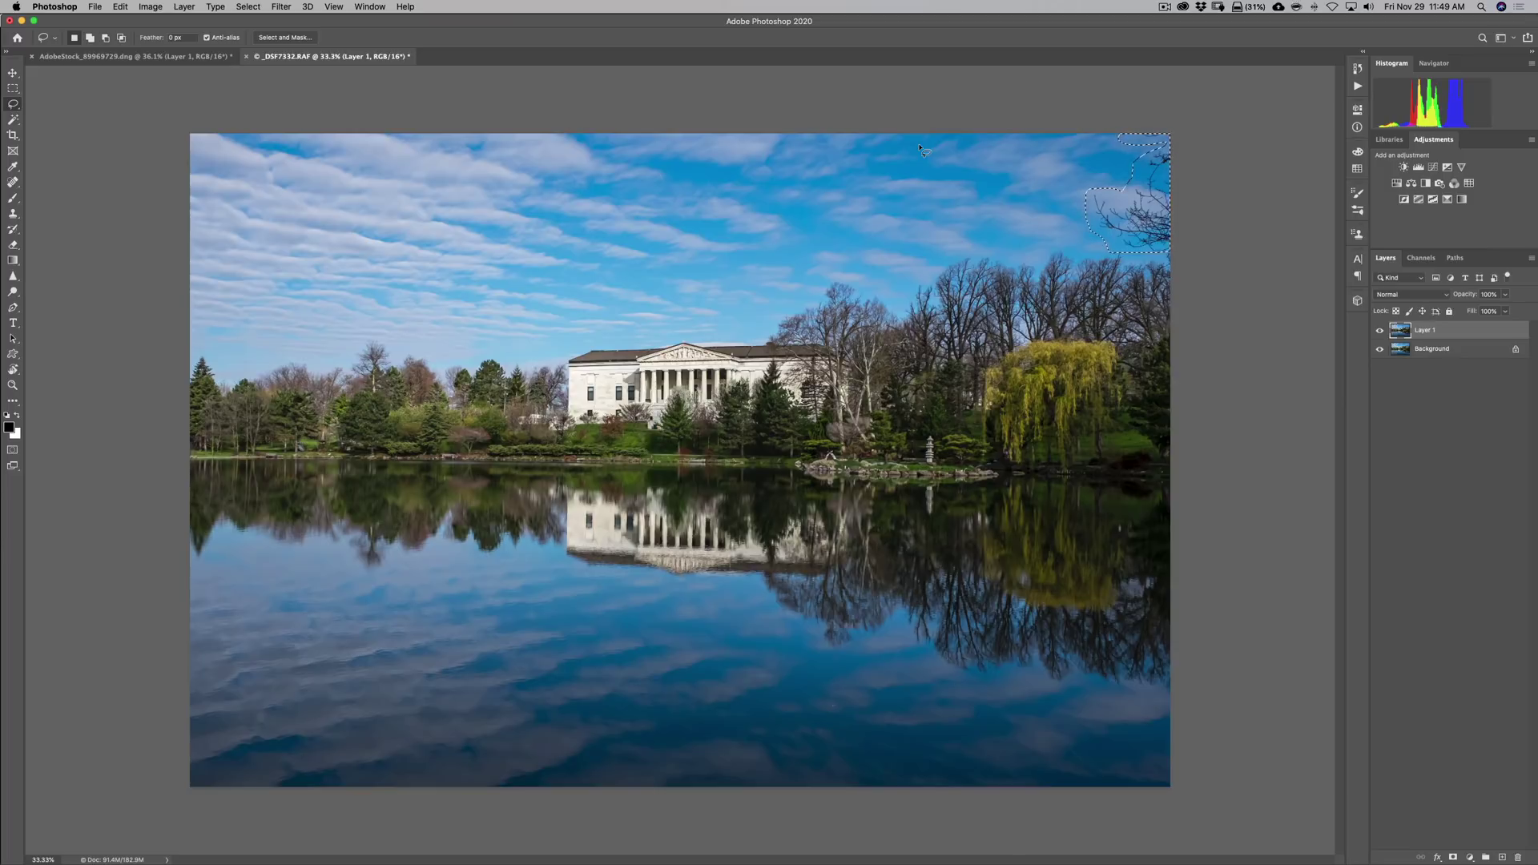
Step: Fill the selected branches with Content-Aware contents in Normal mode at 100% opacity and deselect
key(shift)
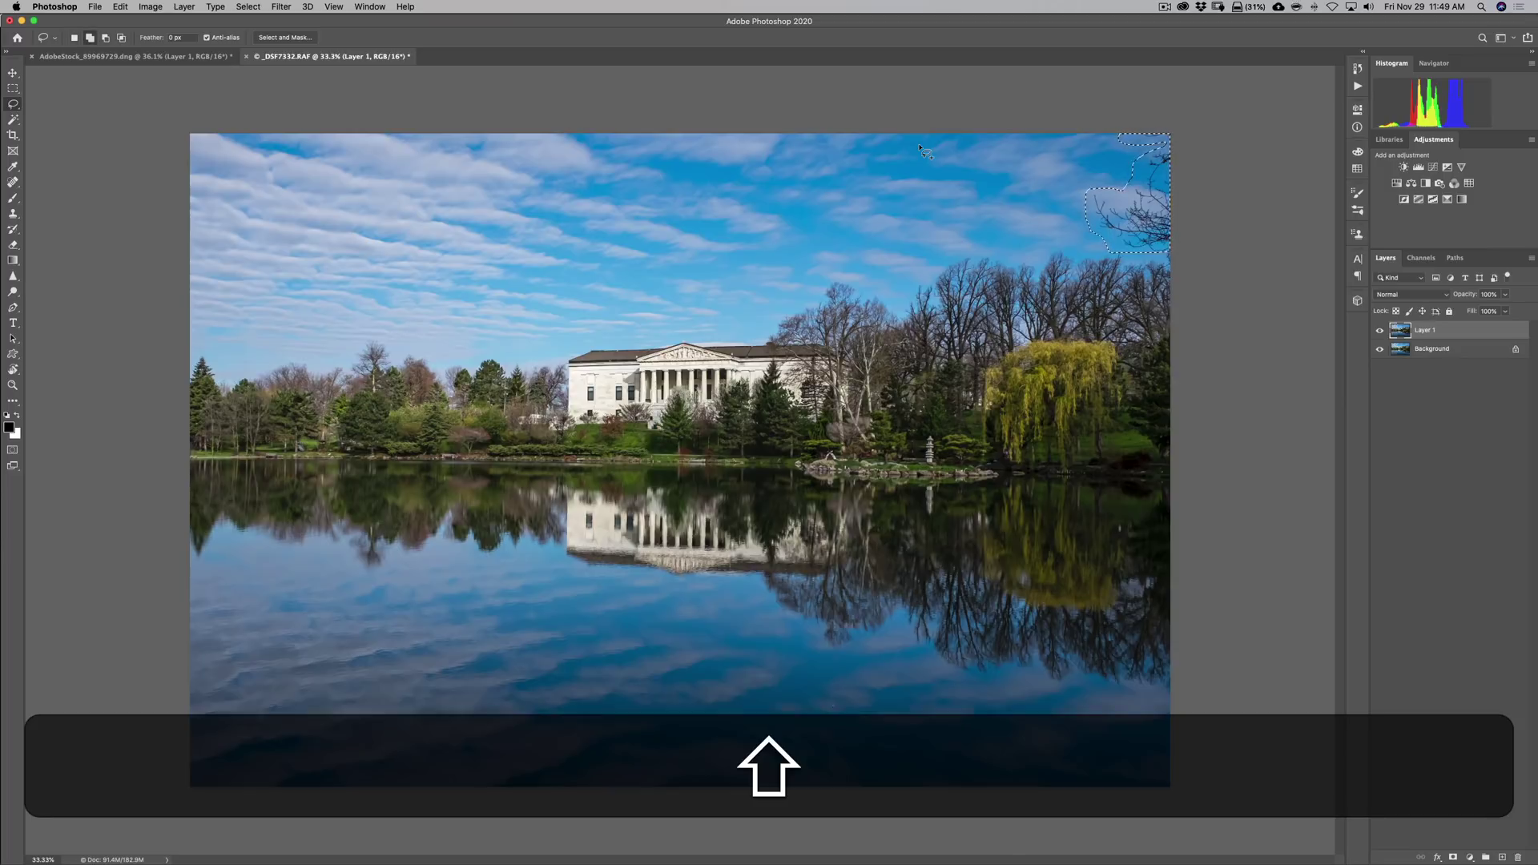
key(shift+BackSpace)
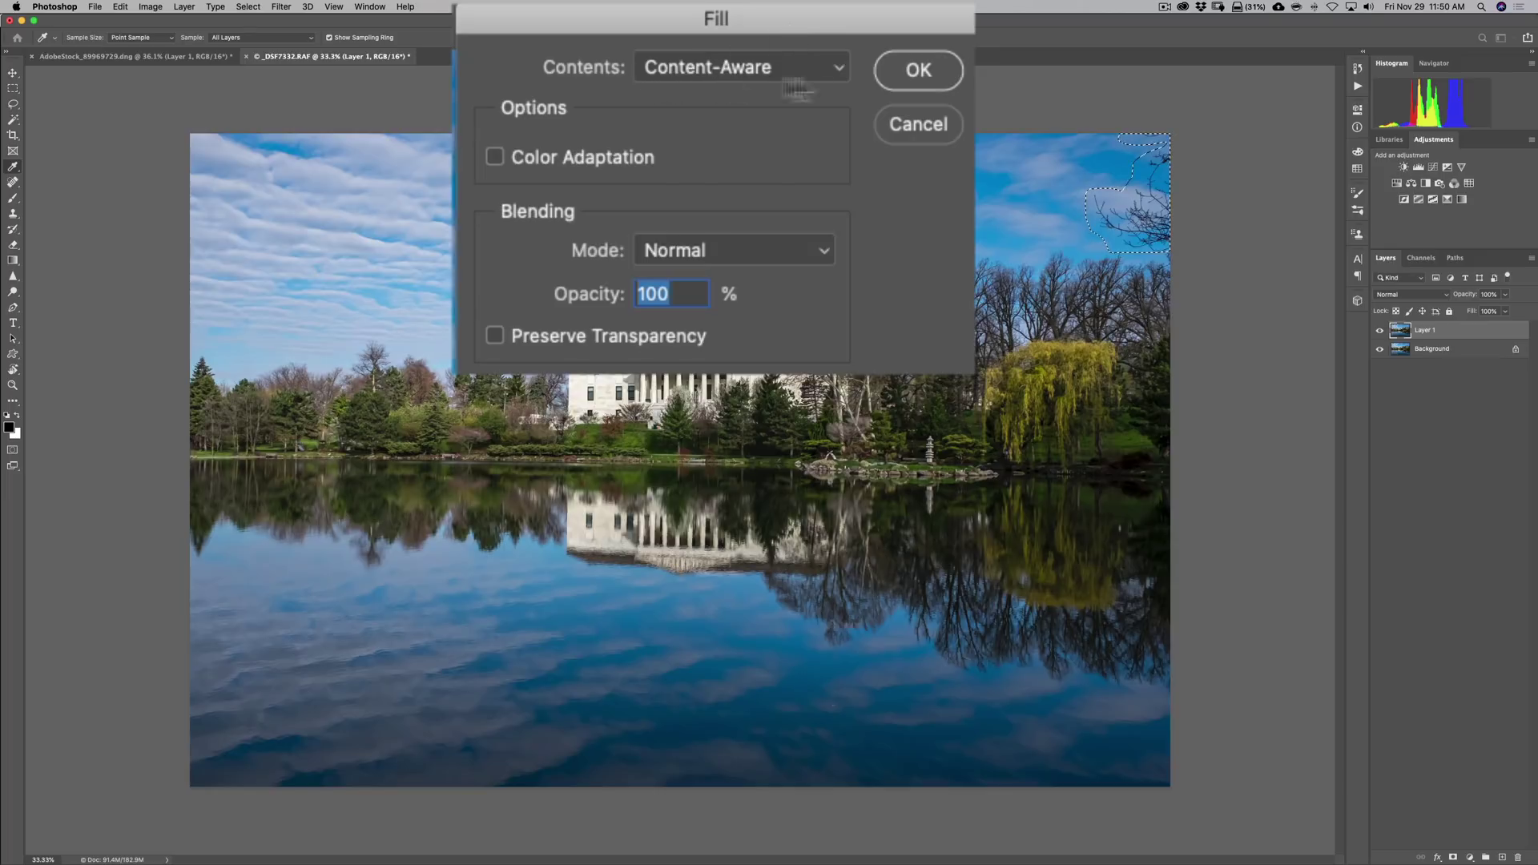
click(833, 71)
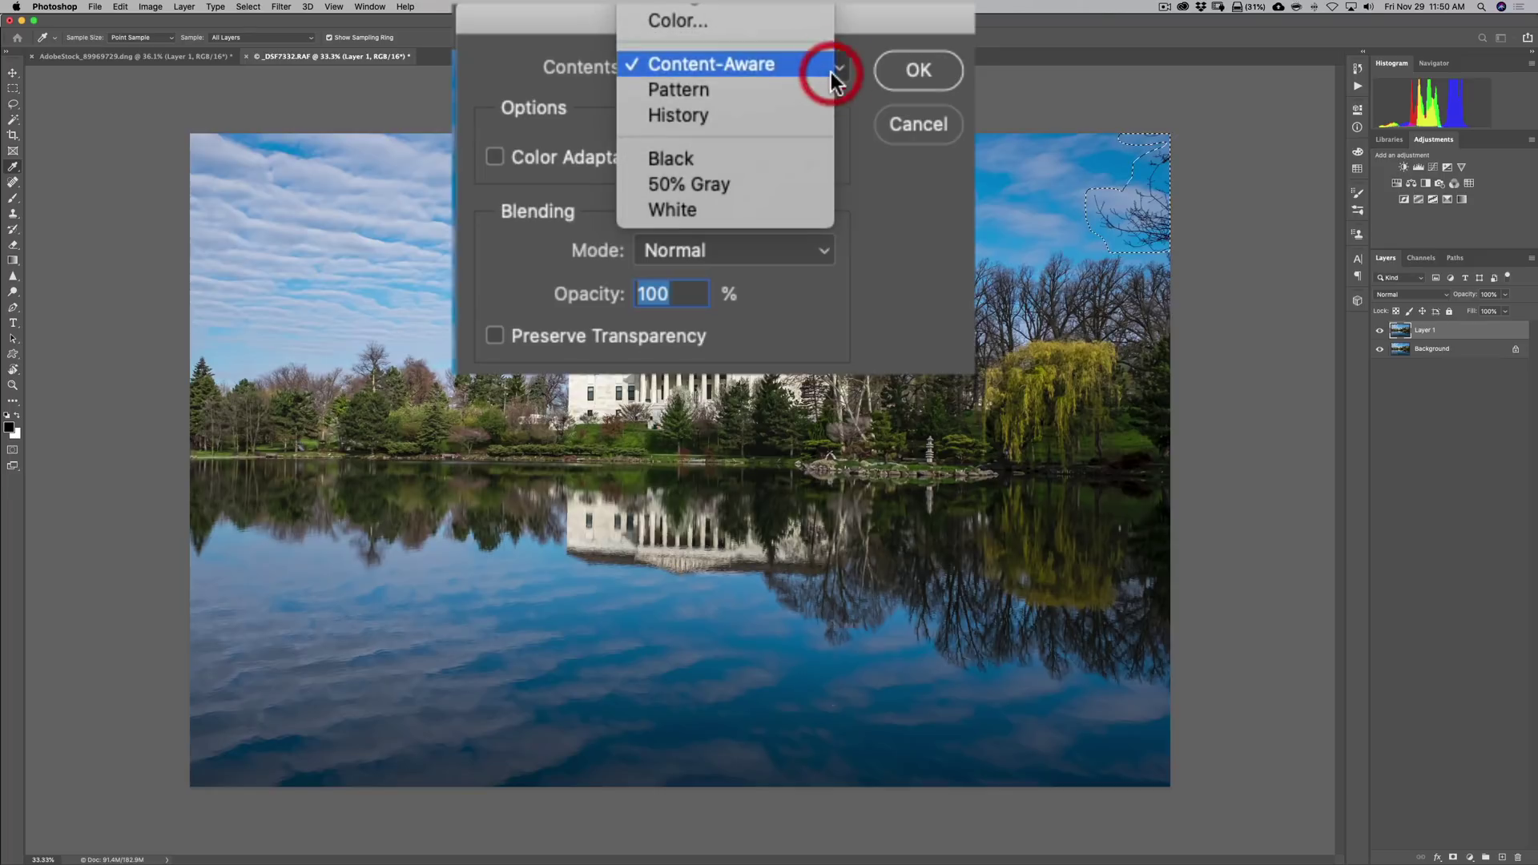
click(742, 66)
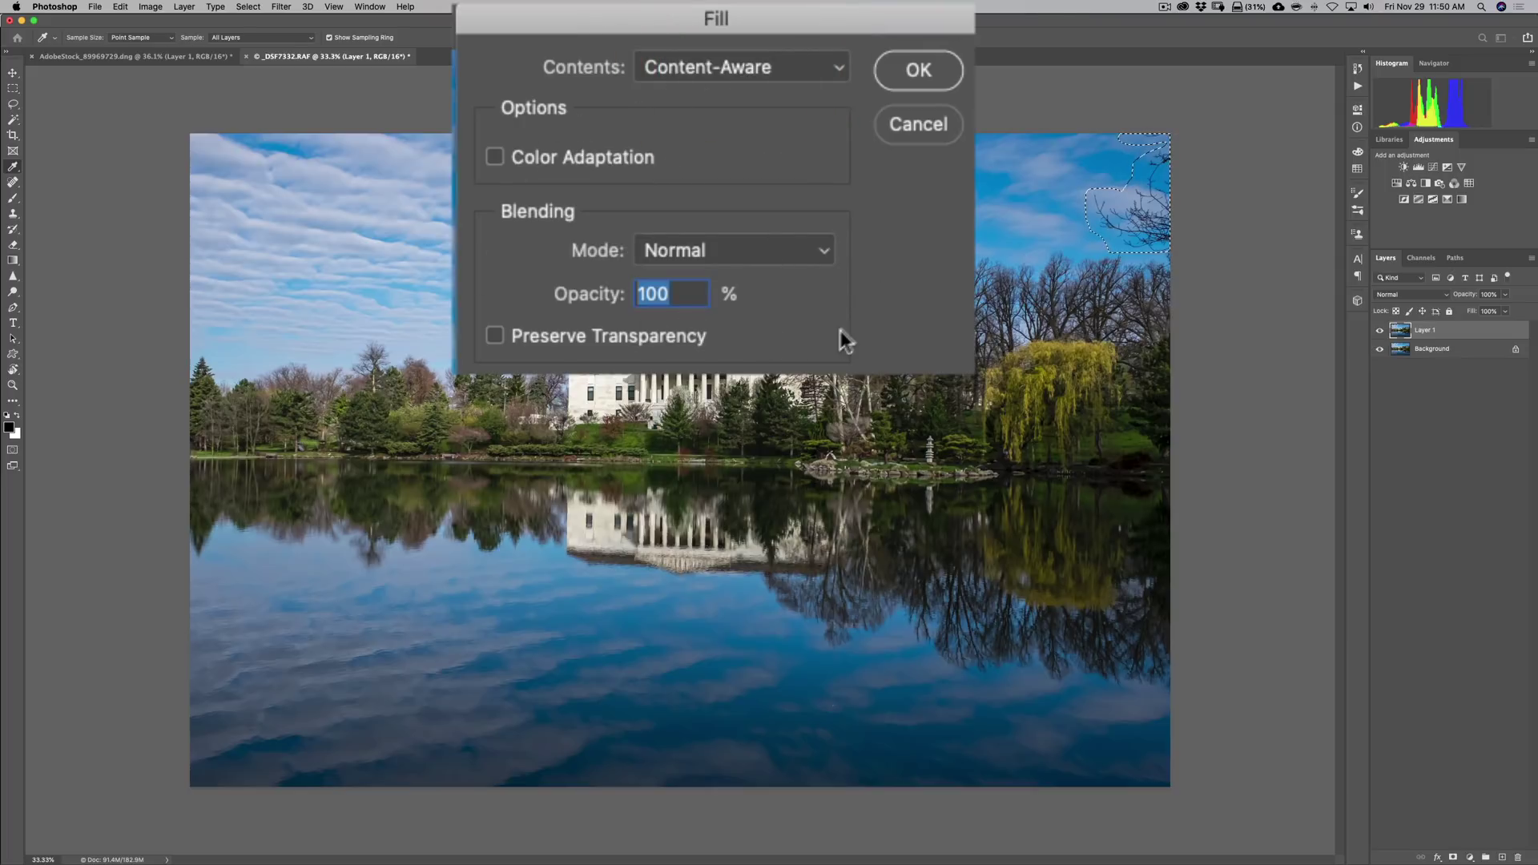
click(918, 70)
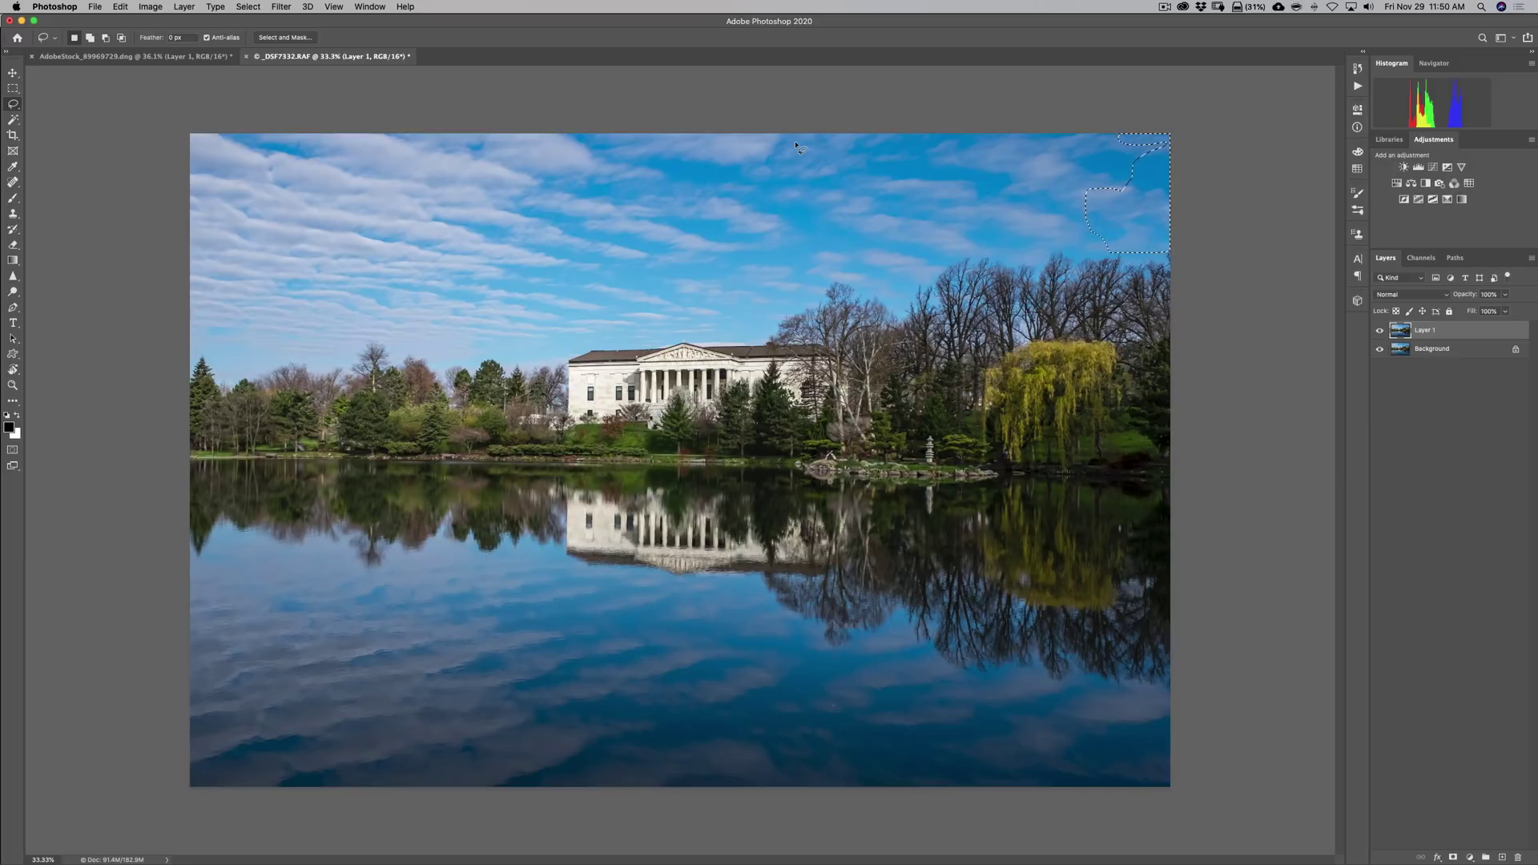
key(super)
key(super+d)
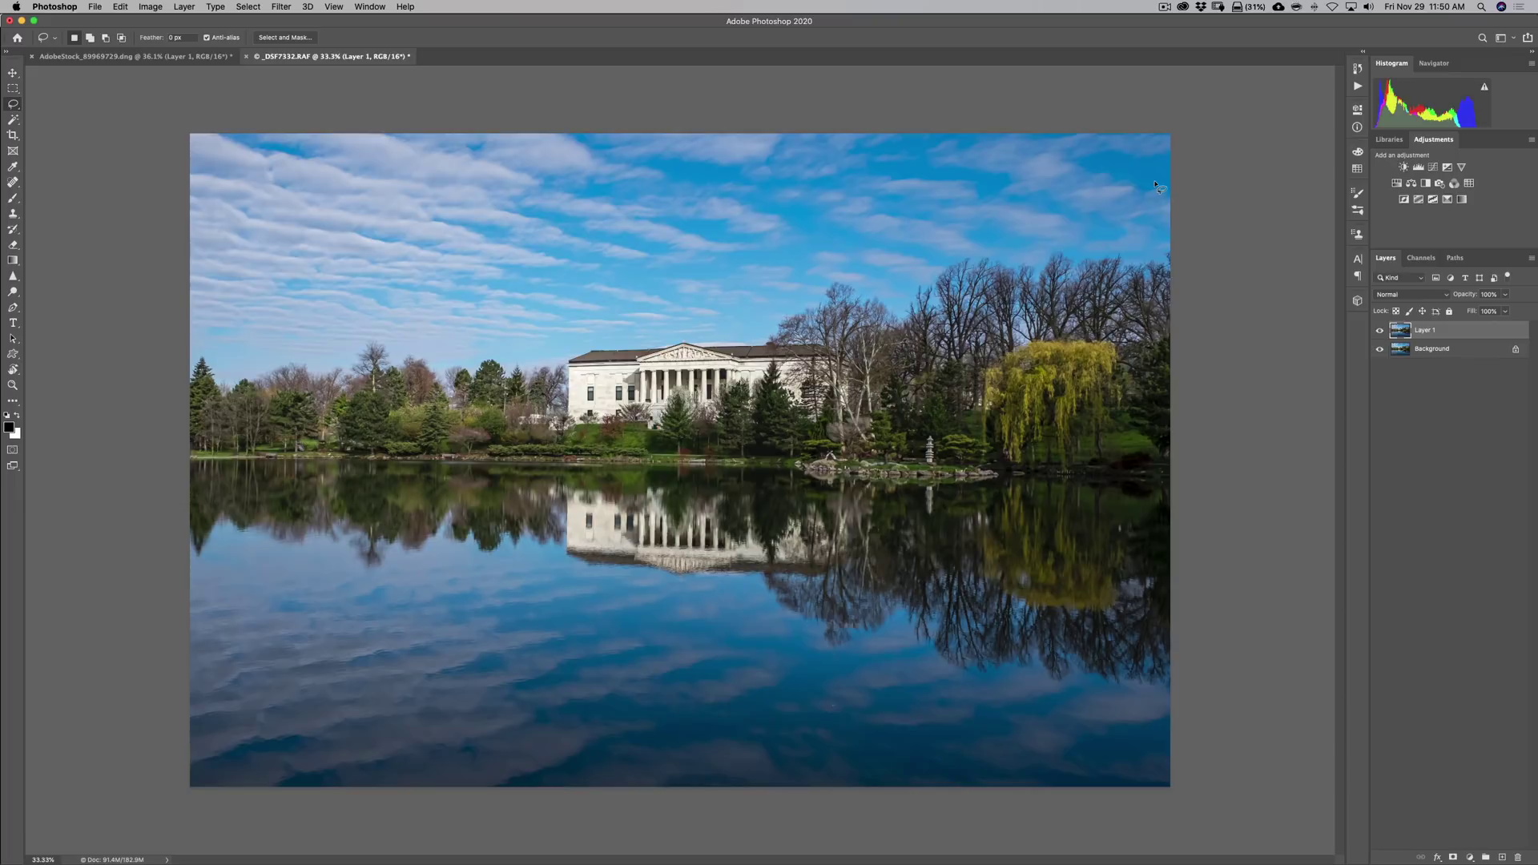
Step: Toggle Layer 1's visibility to compare the filled sky with the original, and delete Layer 1
click(1379, 331)
click(1379, 330)
click(1455, 330)
key(BackSpace)
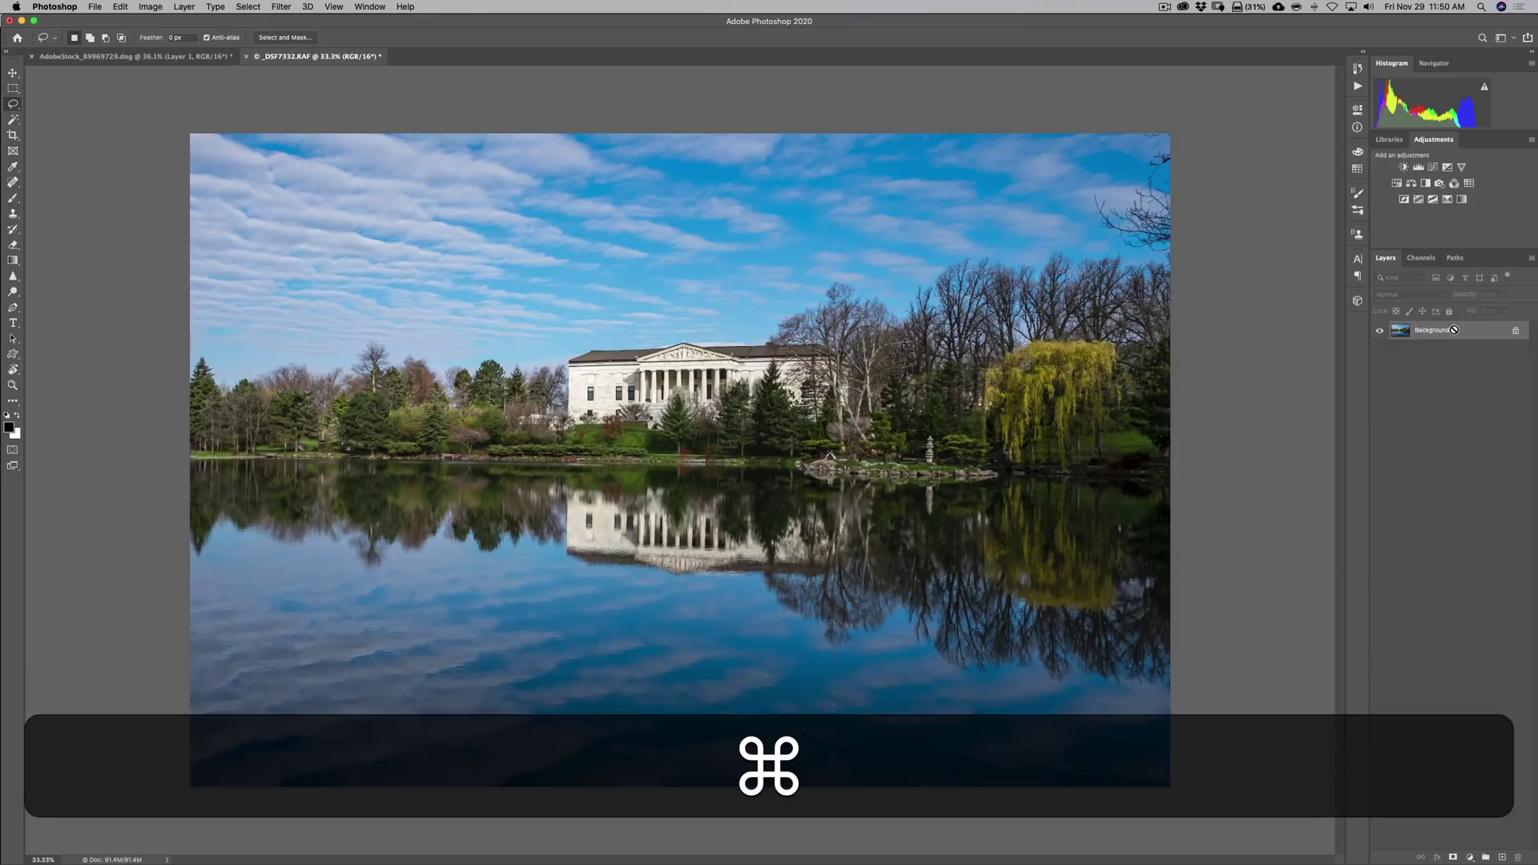
Step: Duplicate the Background layer and lasso the overhanging branches in the photo's upper-right corner
key(super+j)
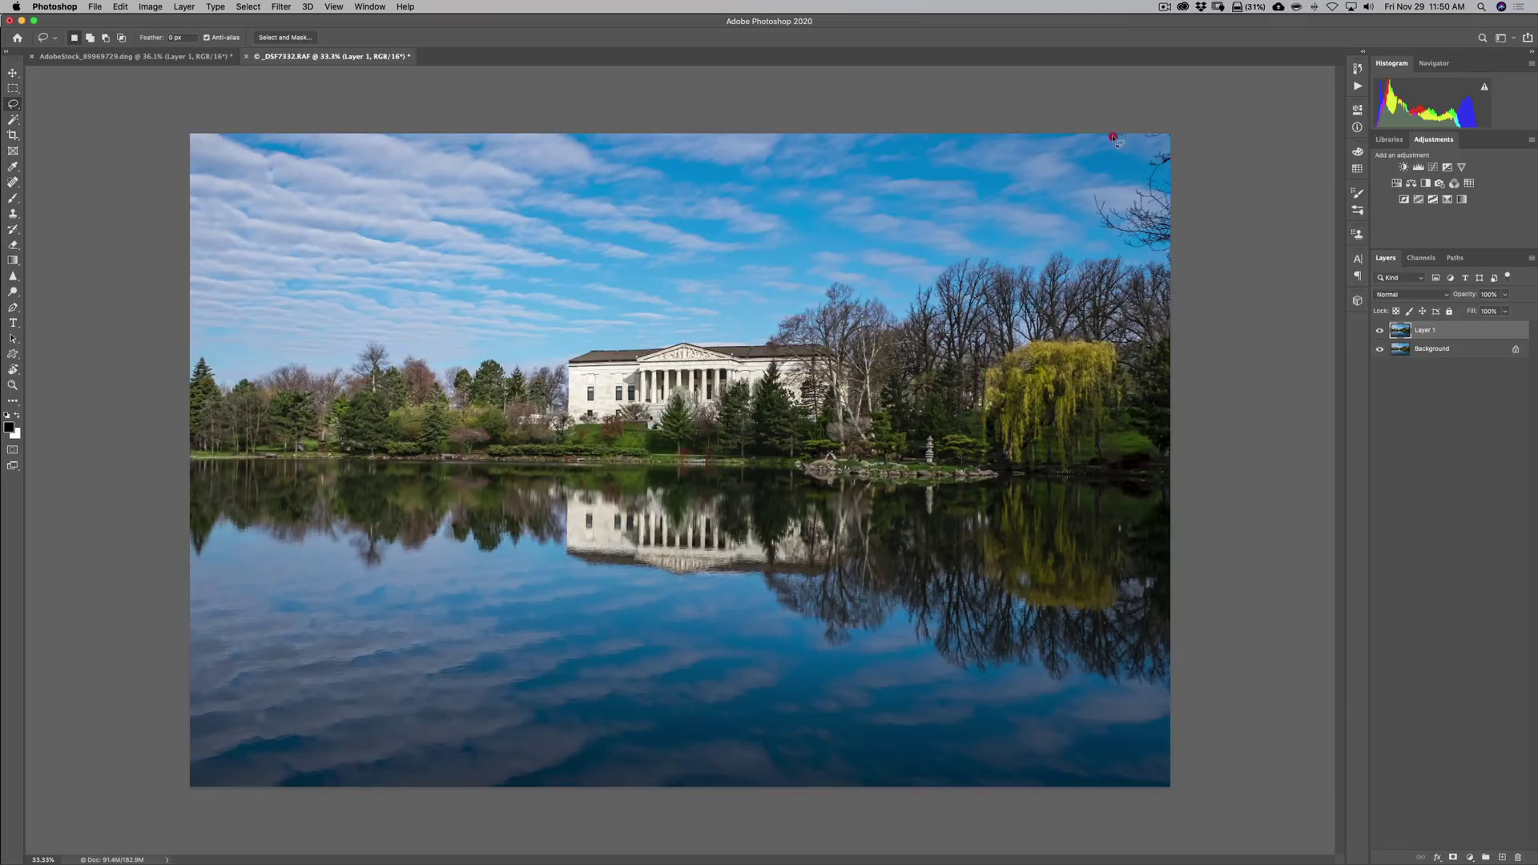
mouse_move(1112, 137)
mouse_down()
mouse_move(1162, 140)
mouse_move(1129, 189)
mouse_move(1090, 190)
mouse_move(1097, 238)
mouse_move(1121, 246)
mouse_up()
mouse_move(1177, 216)
mouse_down()
mouse_move(1178, 124)
mouse_move(1111, 131)
mouse_up()
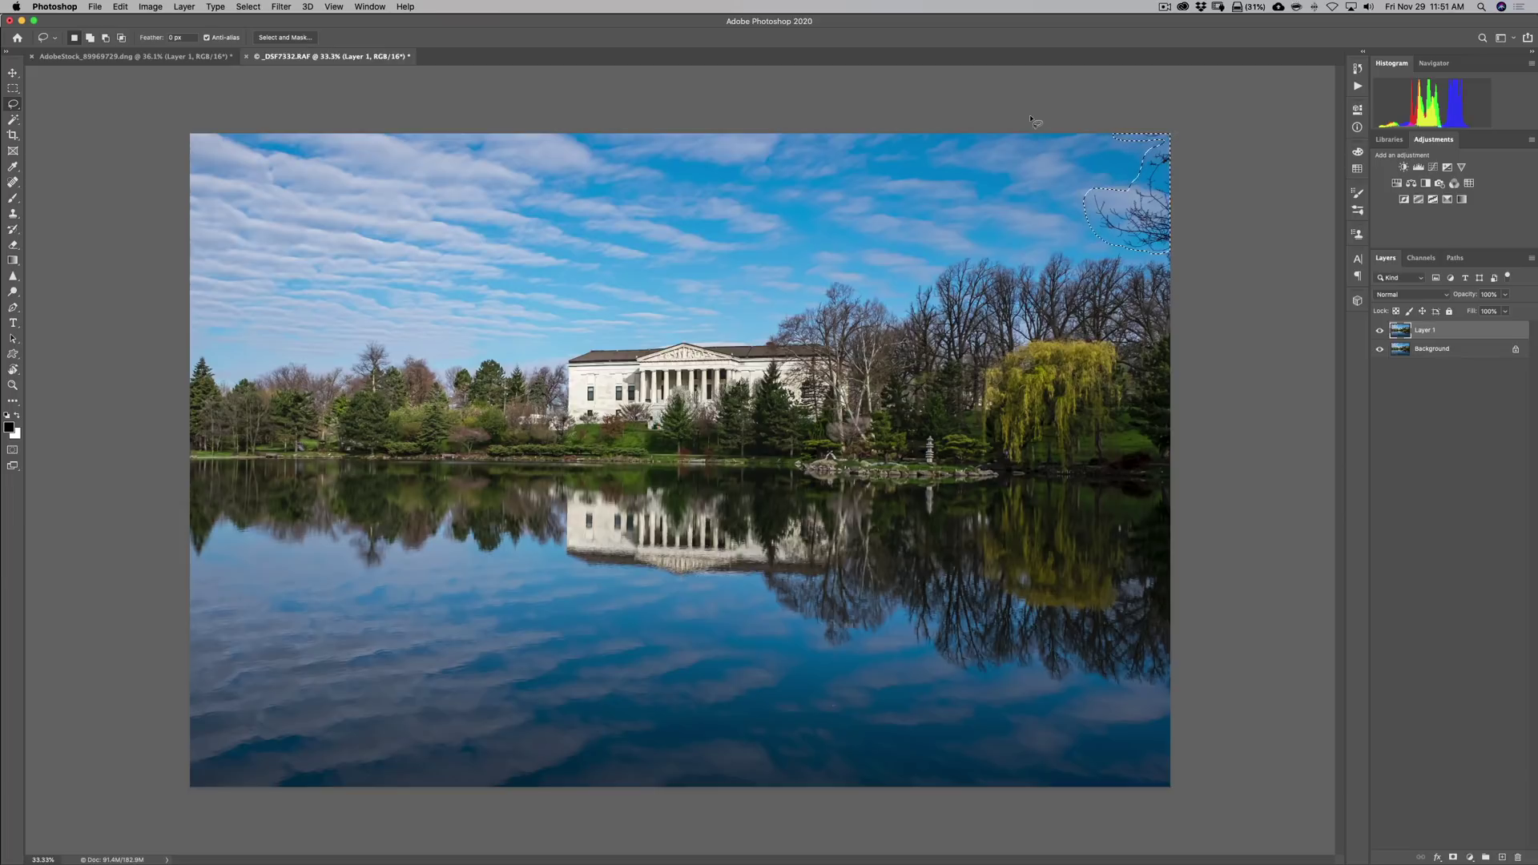
Step: Open the Content-Aware Fill workspace for the selected branches and preview the Auto and Rectangular sampling areas
click(120, 7)
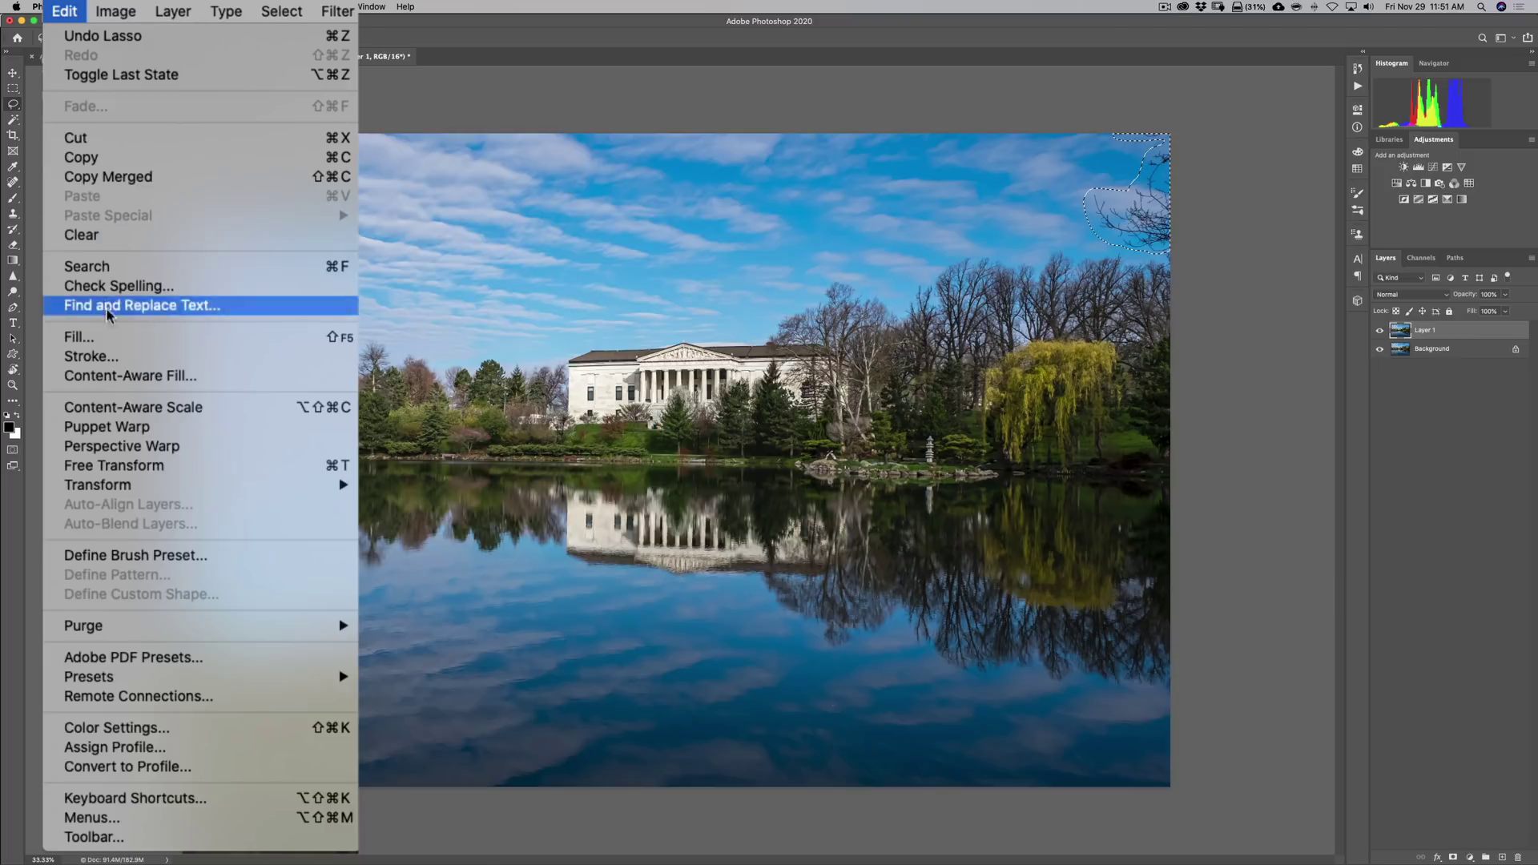
click(207, 378)
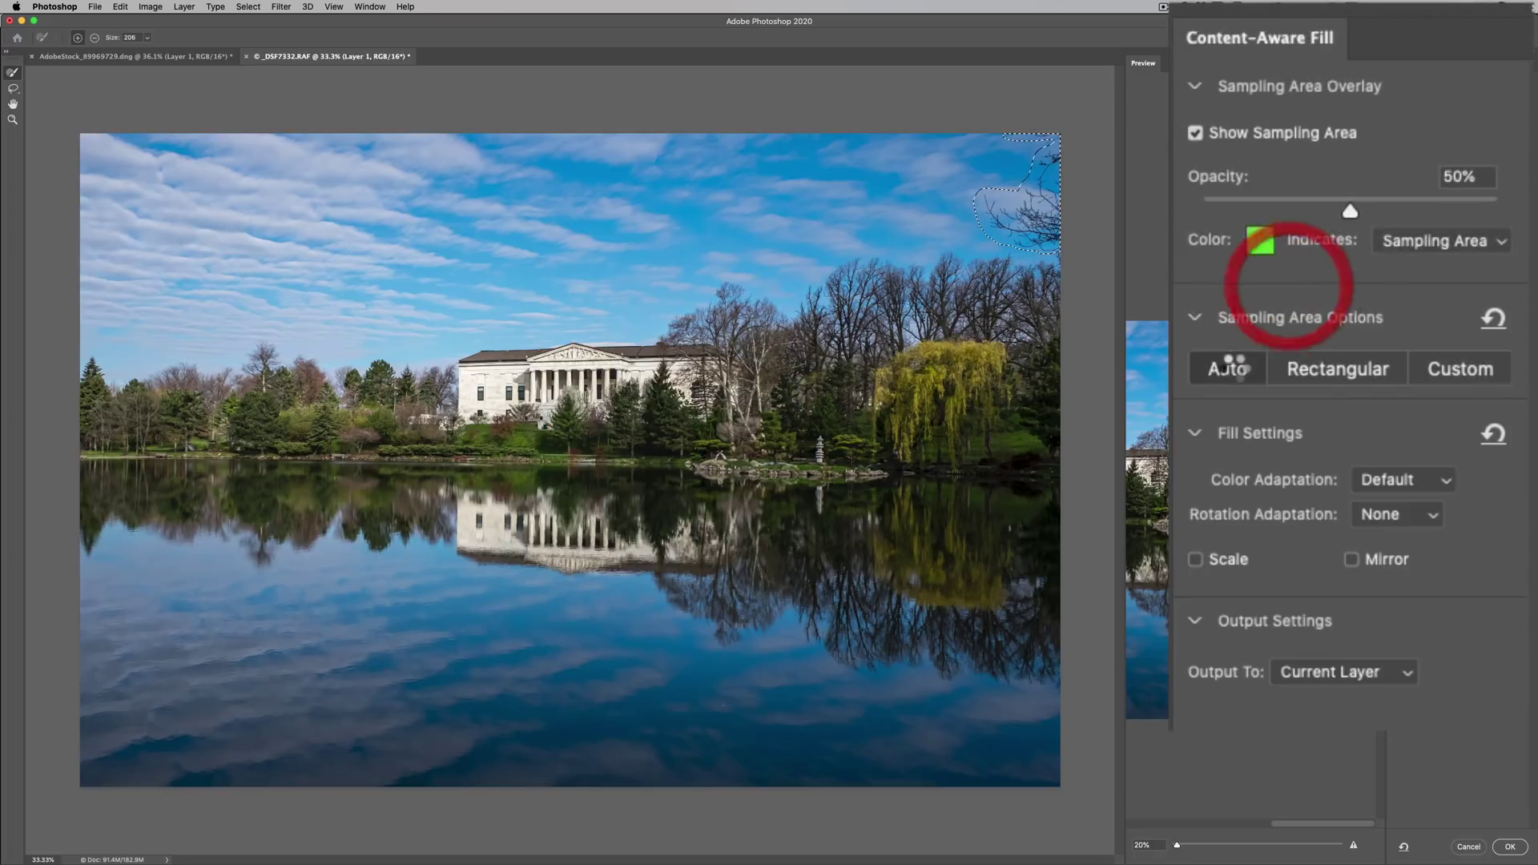
click(1408, 195)
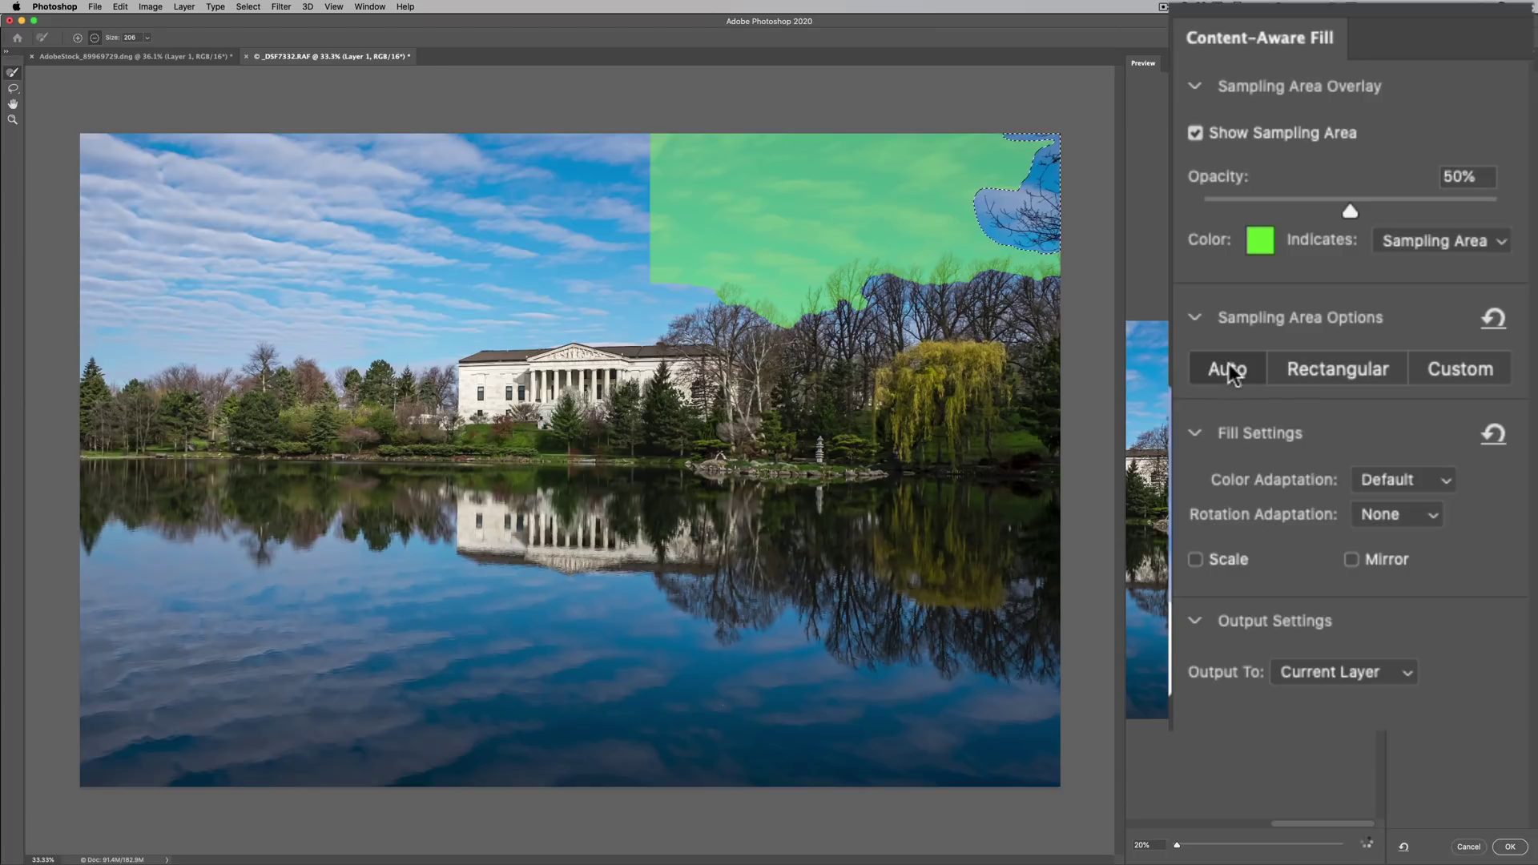
click(1233, 373)
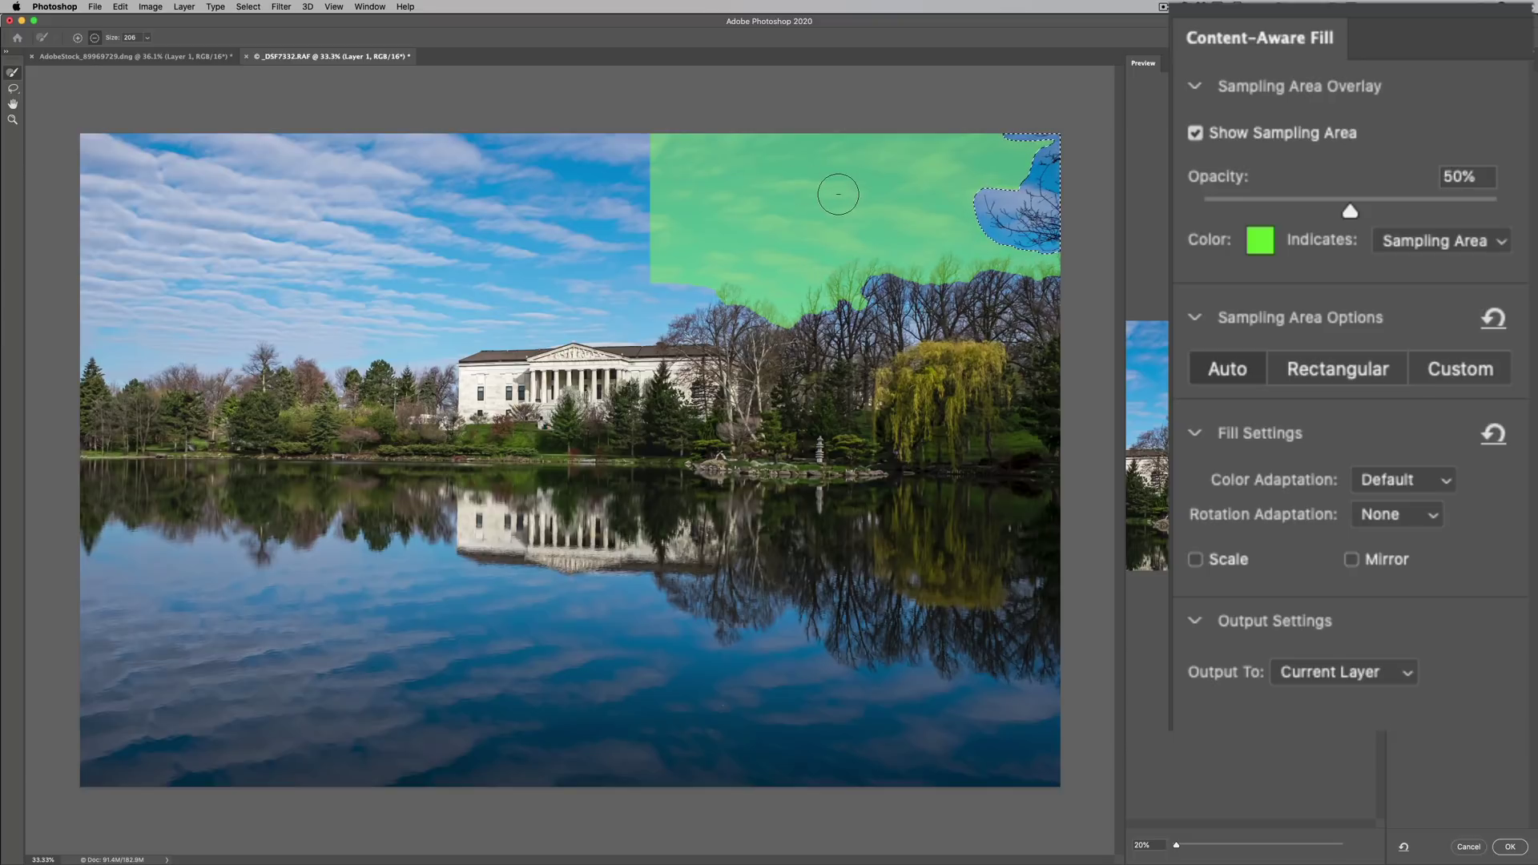
click(1328, 365)
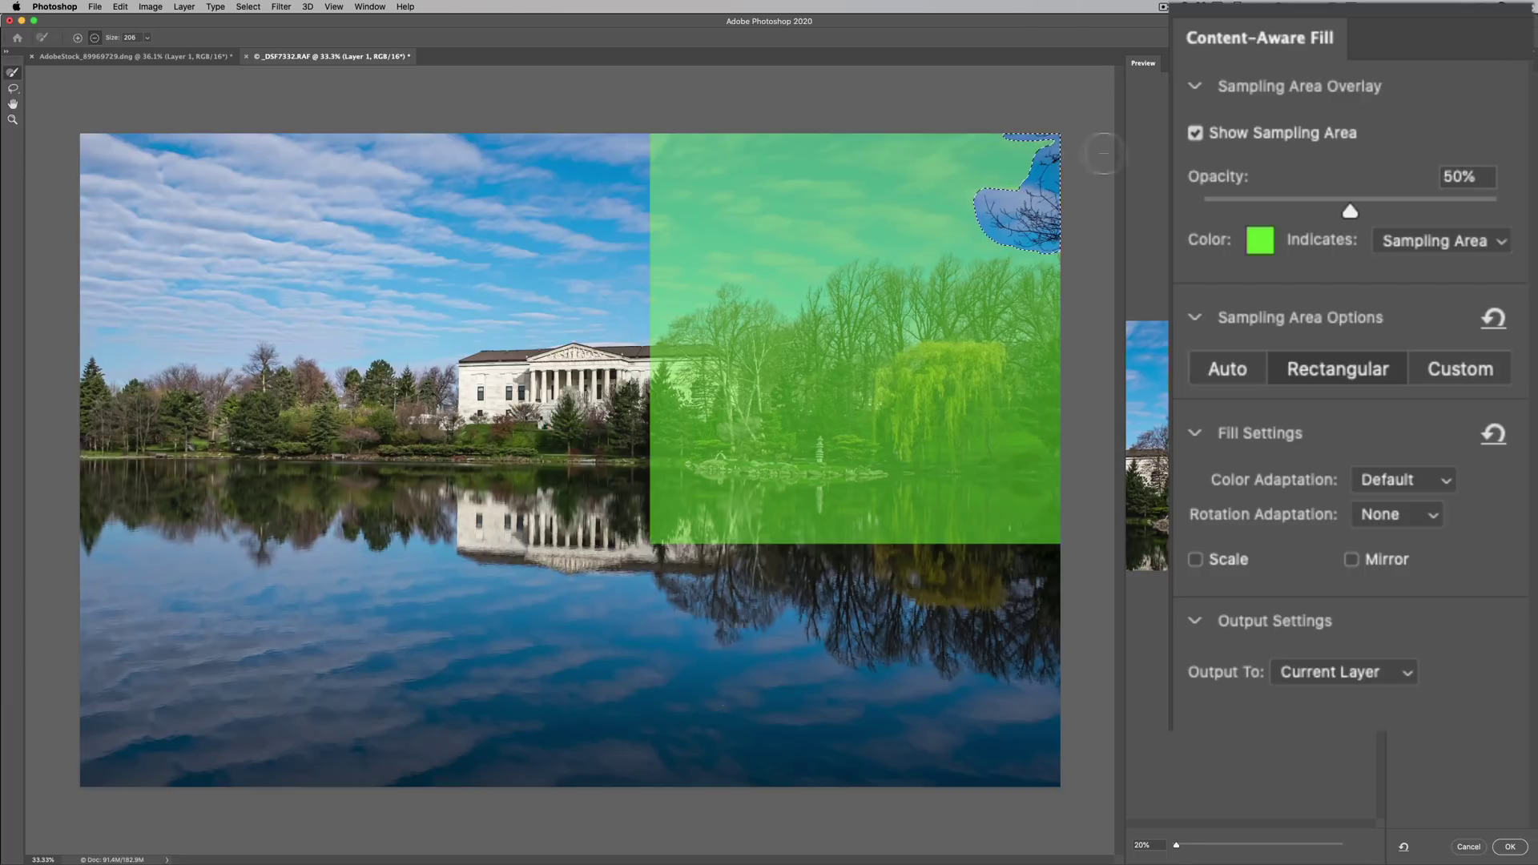
Step: Paint a Custom sampling area over the sky beside the branches, apply the fill to the current layer, and deselect
click(1459, 369)
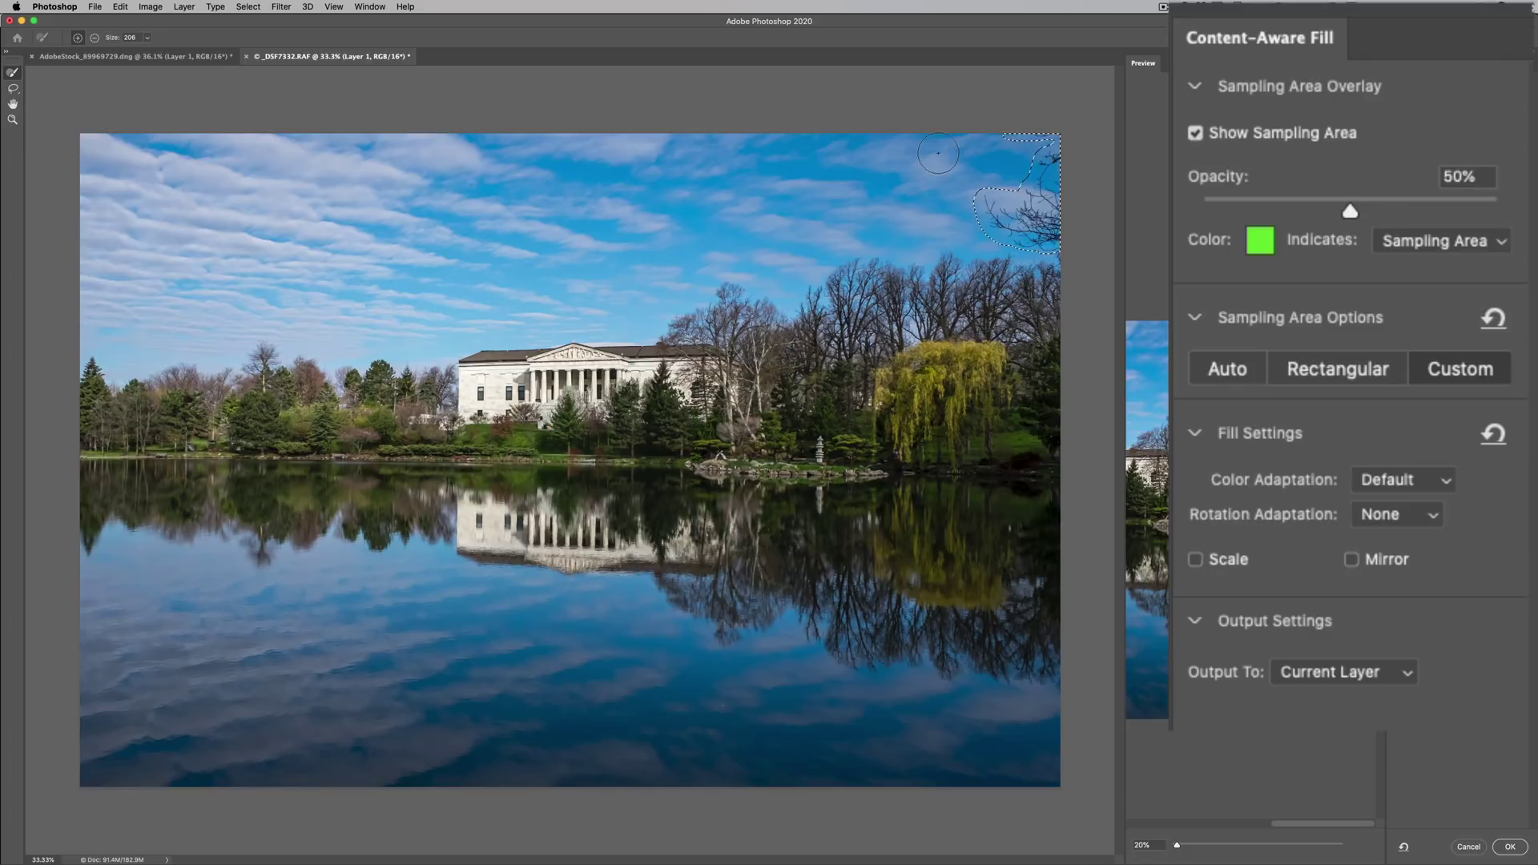
mouse_move(954, 149)
mouse_down()
mouse_move(821, 151)
mouse_move(801, 166)
mouse_move(926, 163)
mouse_move(889, 183)
mouse_move(913, 196)
mouse_move(805, 201)
mouse_move(936, 214)
mouse_move(841, 226)
mouse_move(928, 229)
mouse_move(781, 220)
mouse_move(781, 113)
mouse_up()
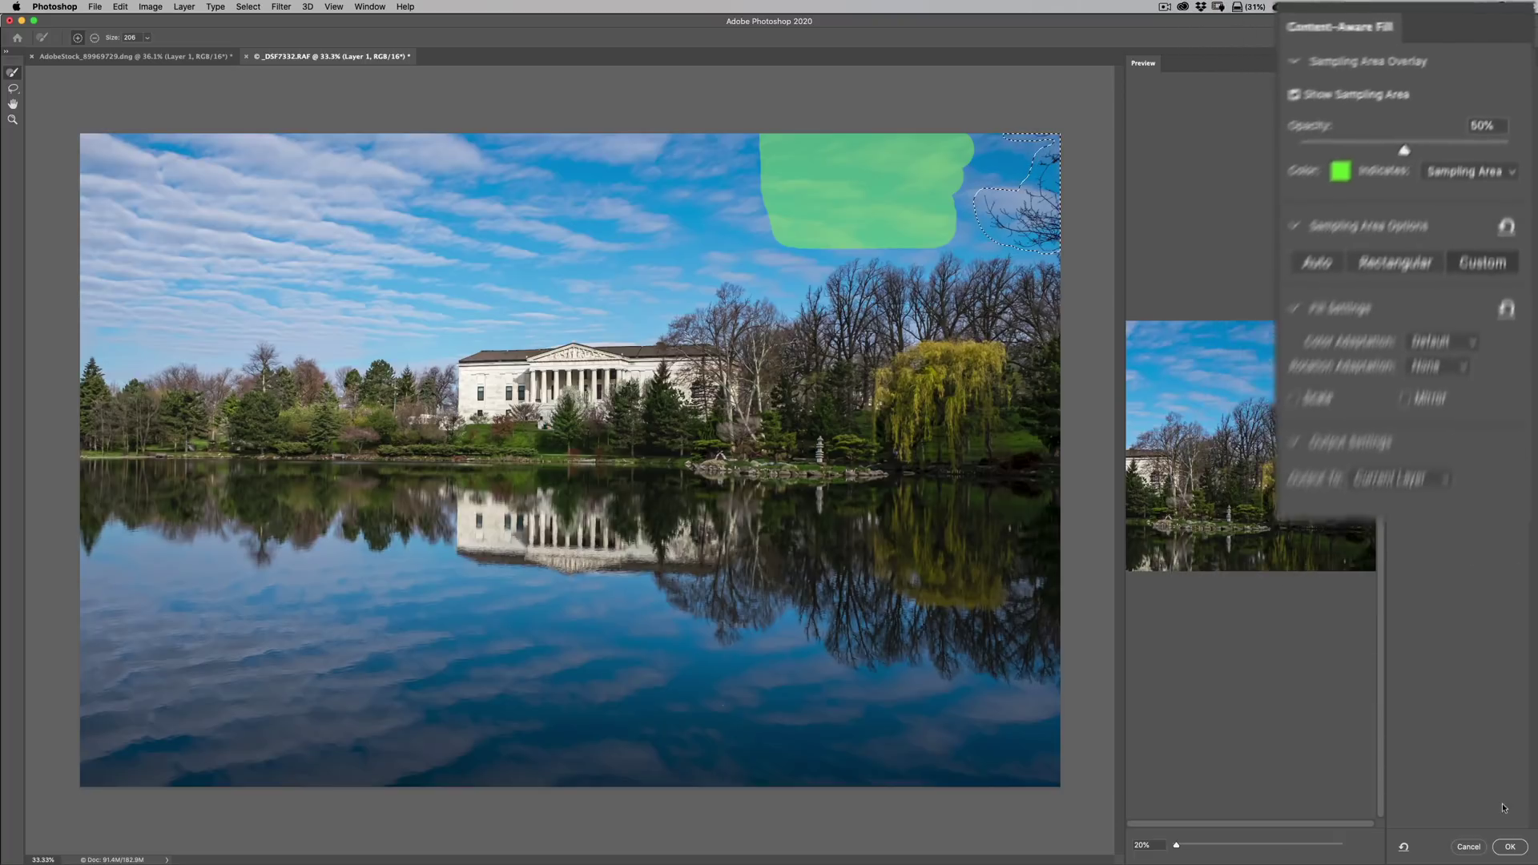
click(1508, 847)
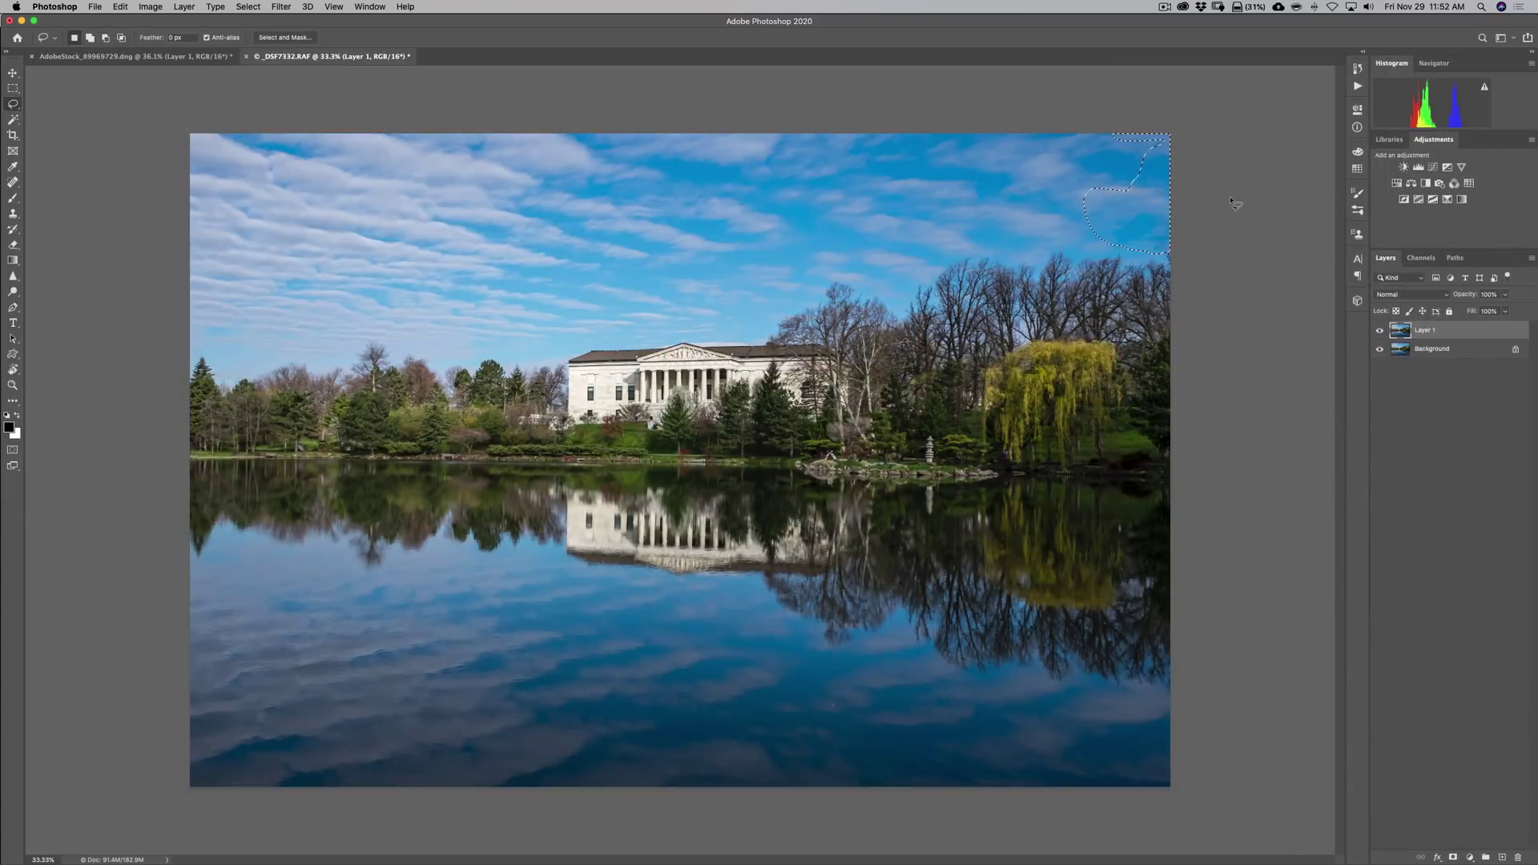
key(super+d)
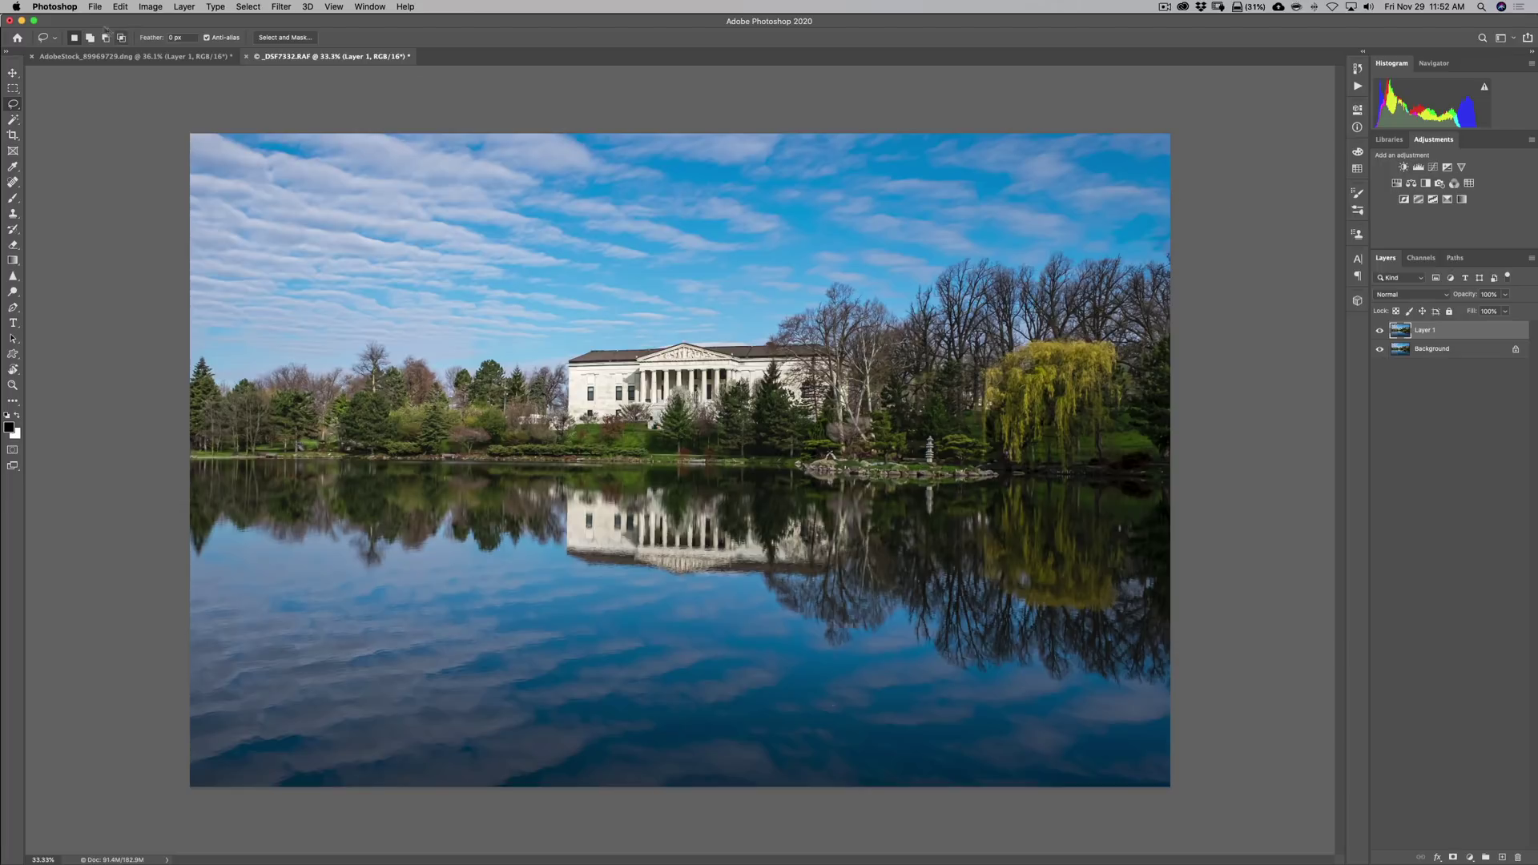
Step: Quit Photoshop and save the changes to both _DSF7332.RAF and AdobeStock_89969729.dng
click(58, 8)
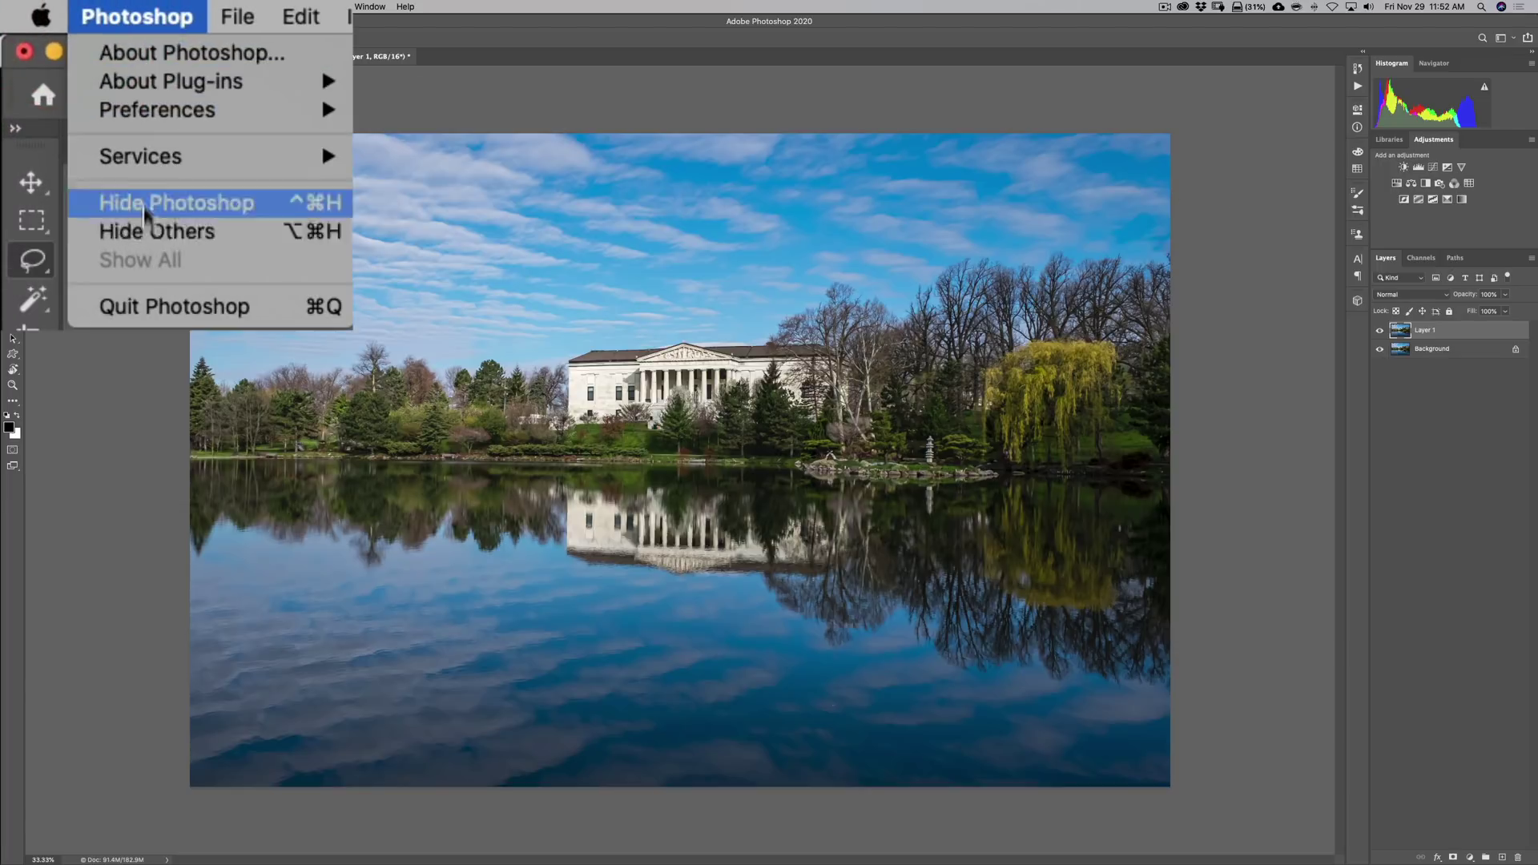
click(141, 306)
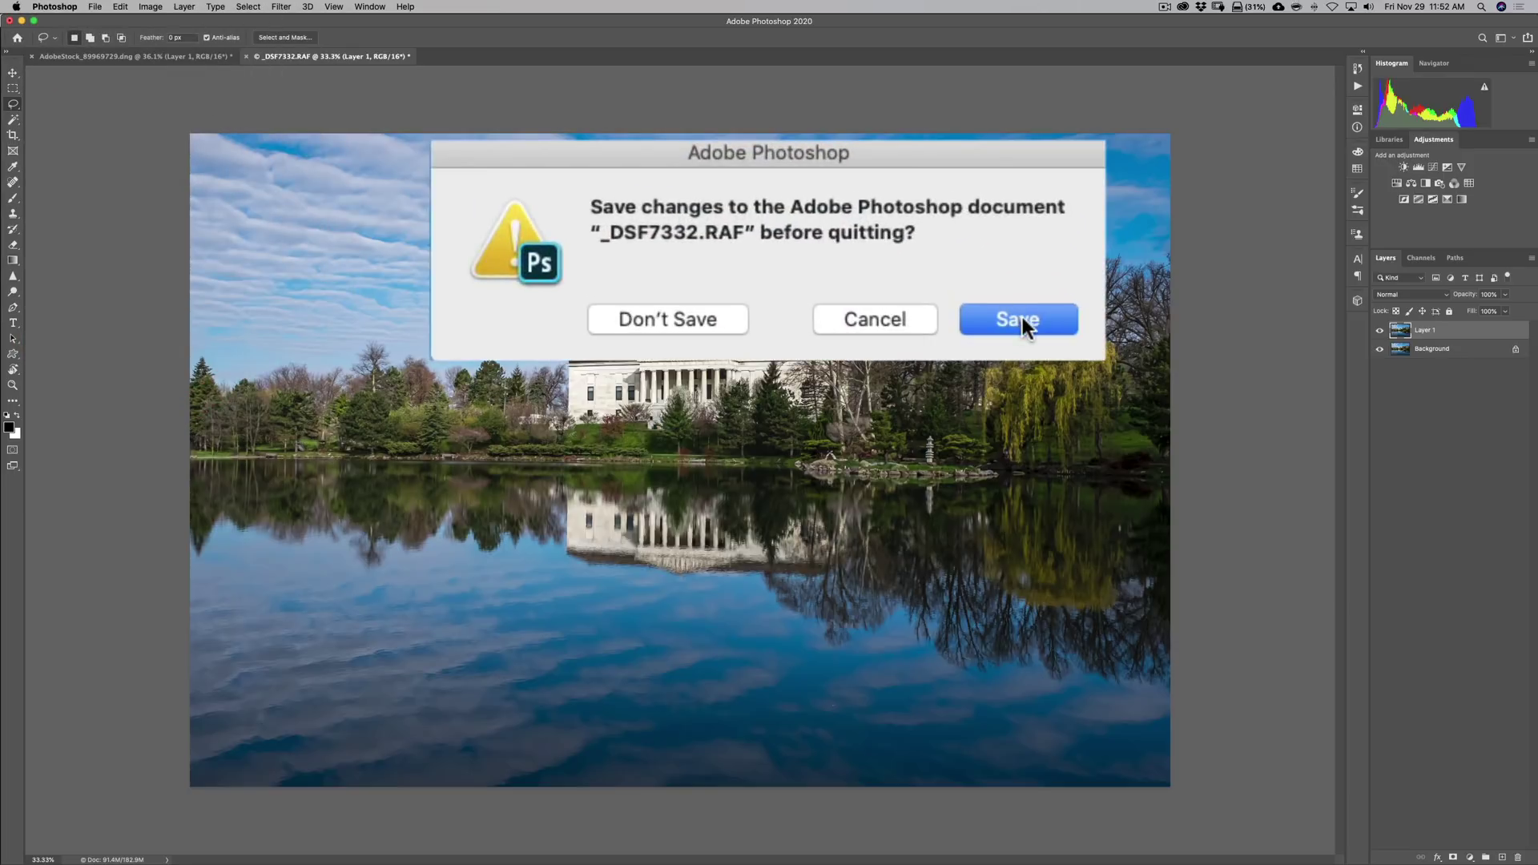
click(869, 280)
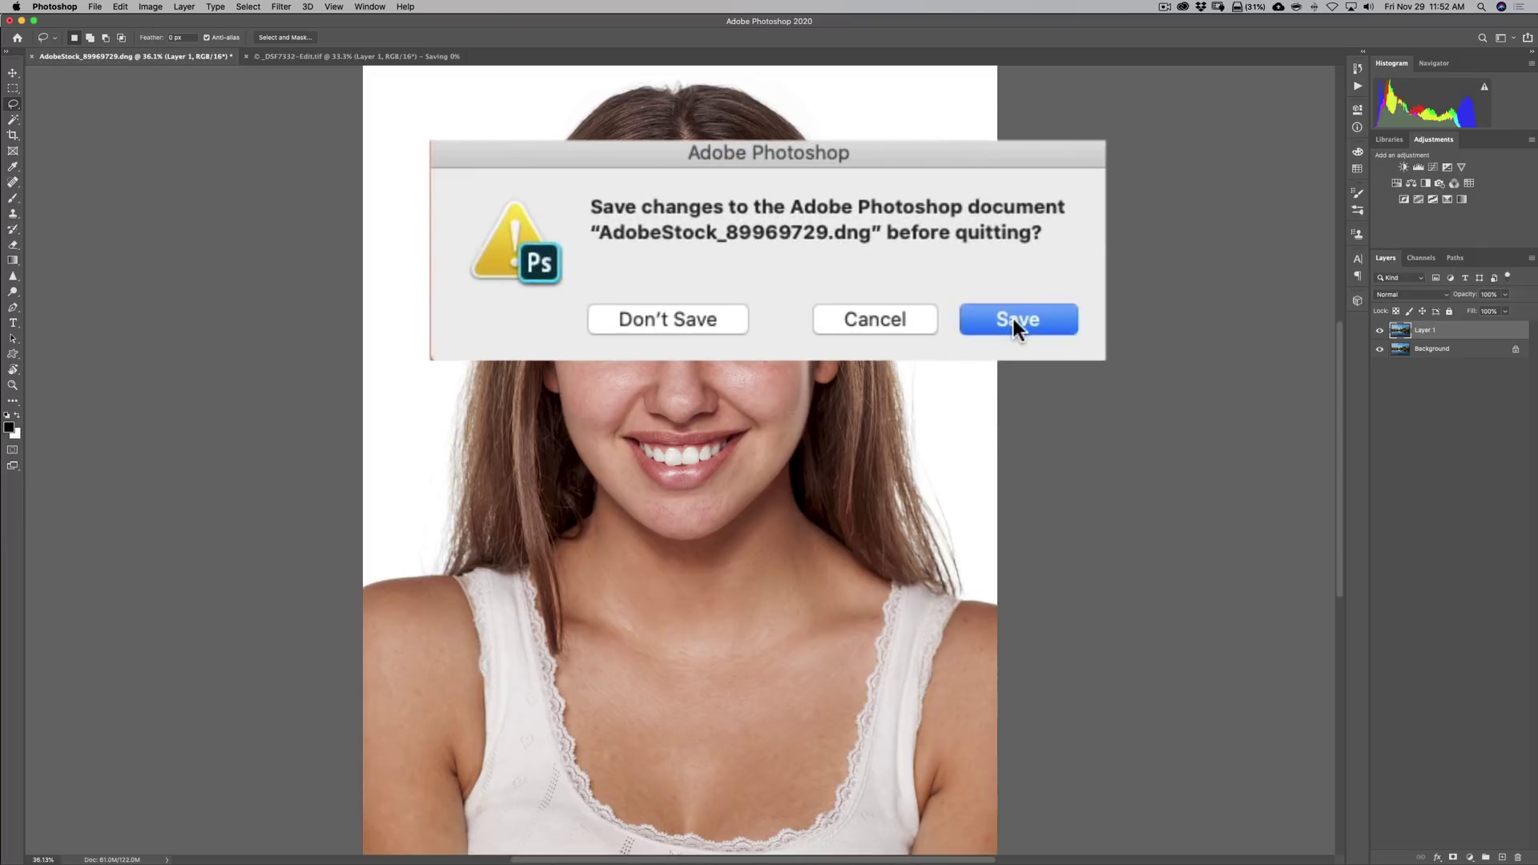
click(866, 280)
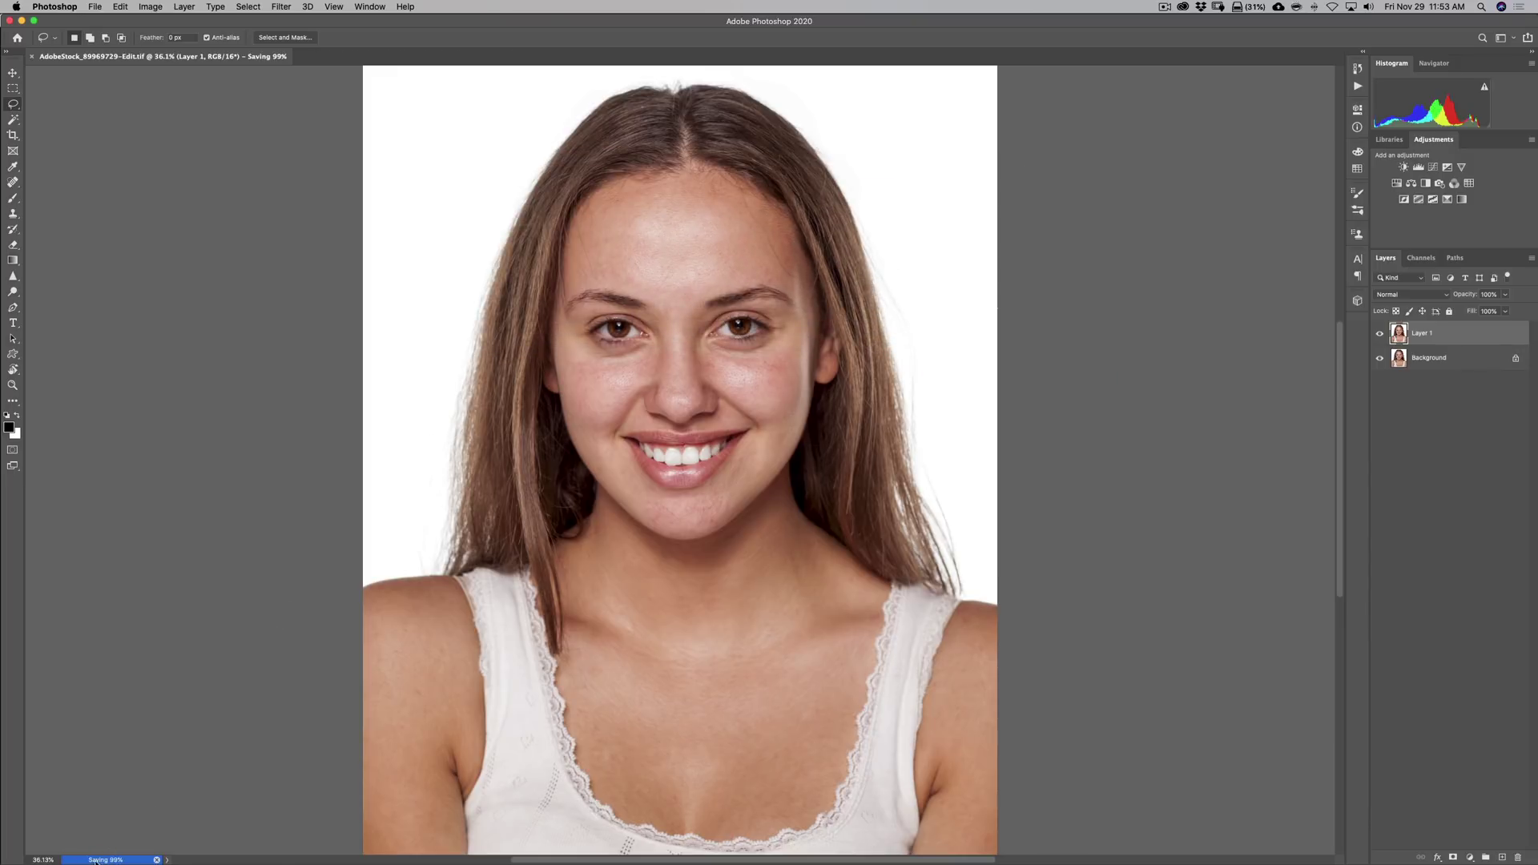
Step: Switch to Lightroom Classic, show the filmstrip, and compare the original and edited versions of the portrait and lake photos
key(super+Tab)
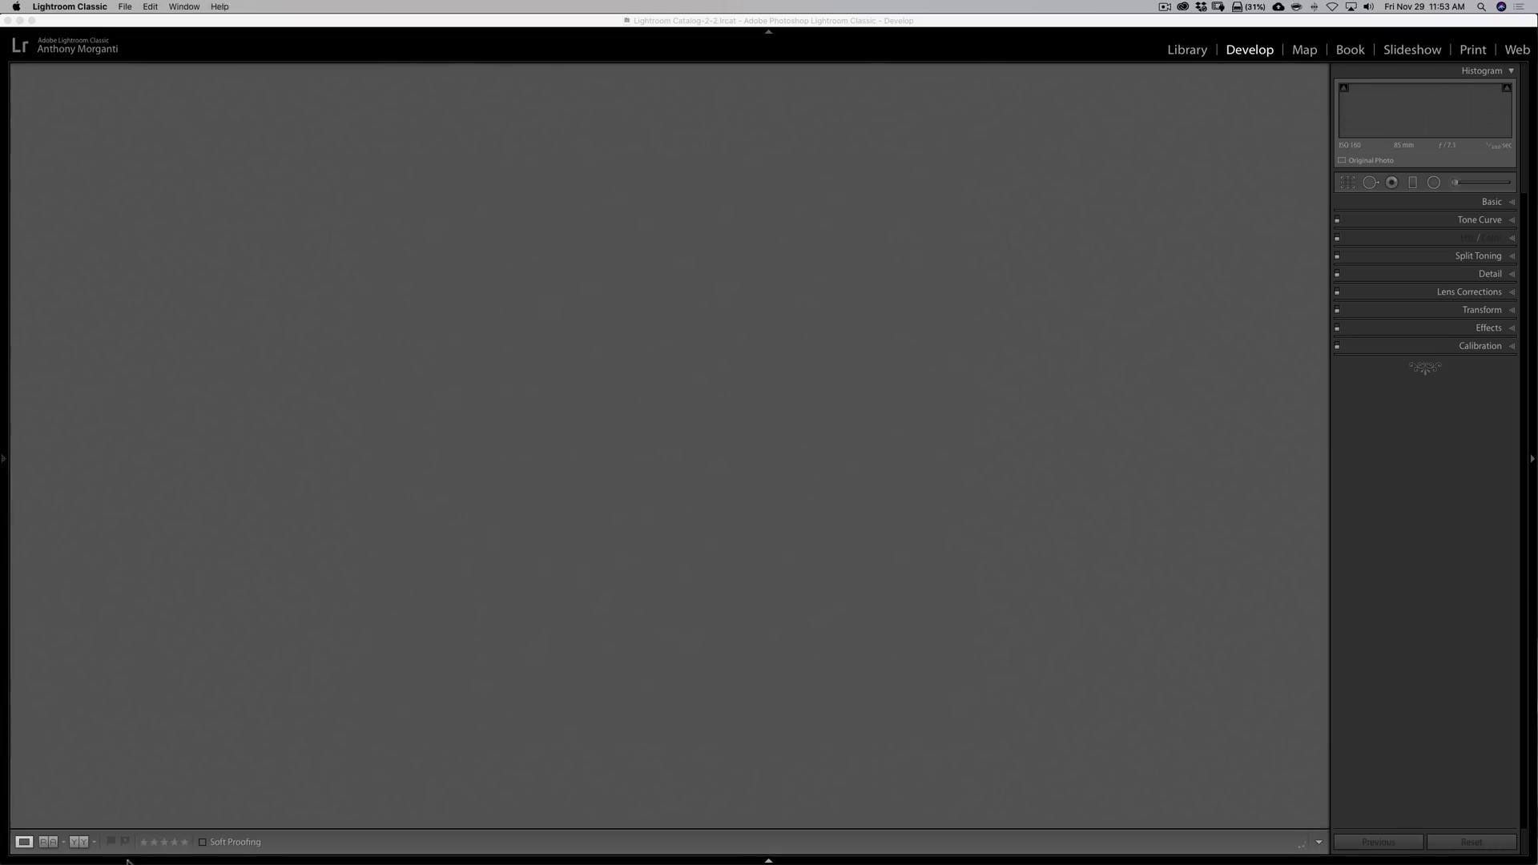
click(768, 861)
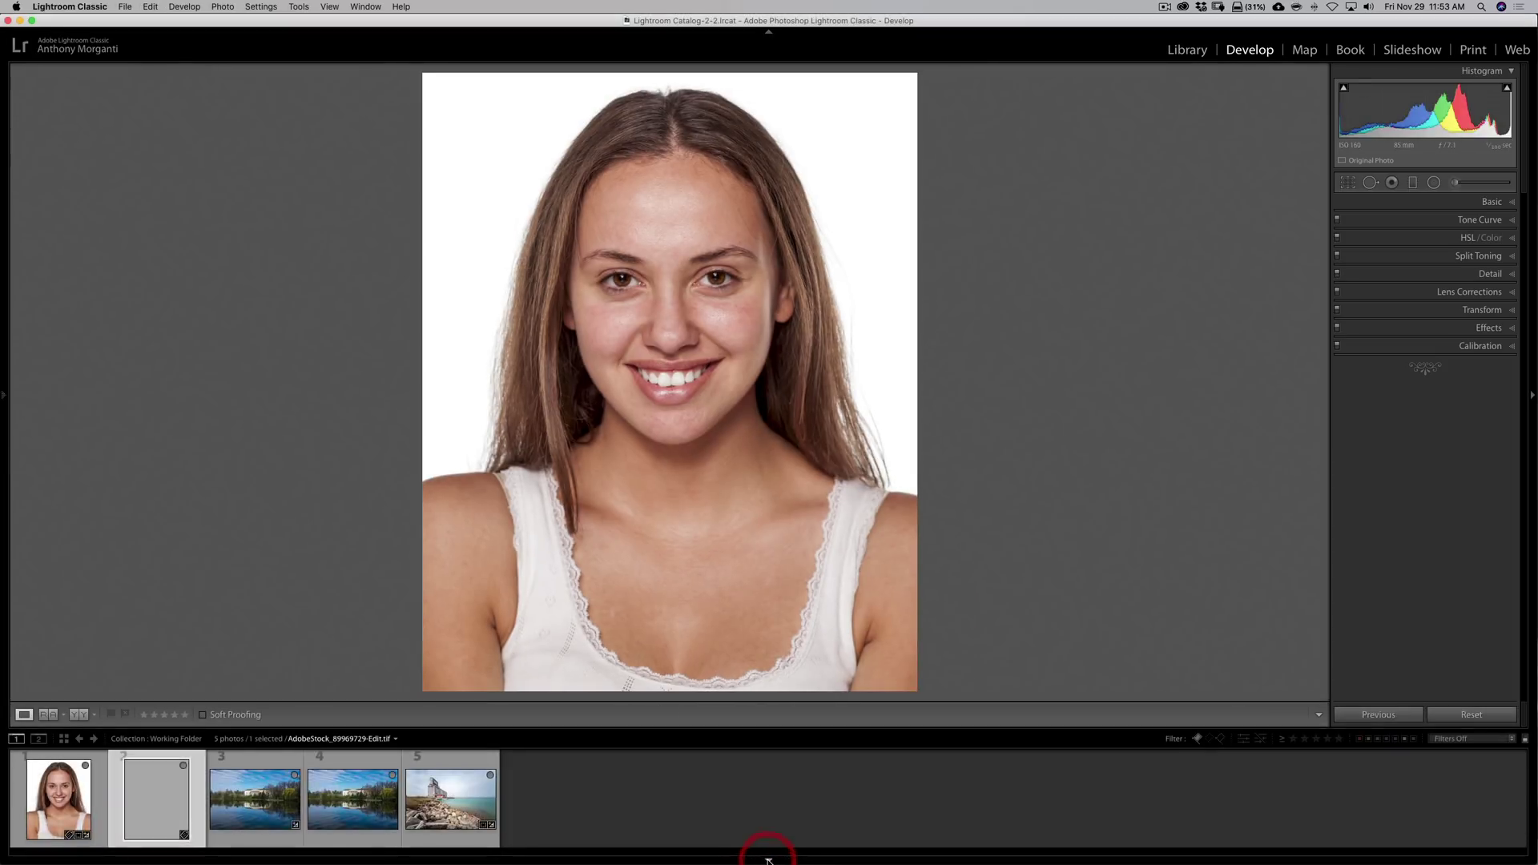
click(65, 806)
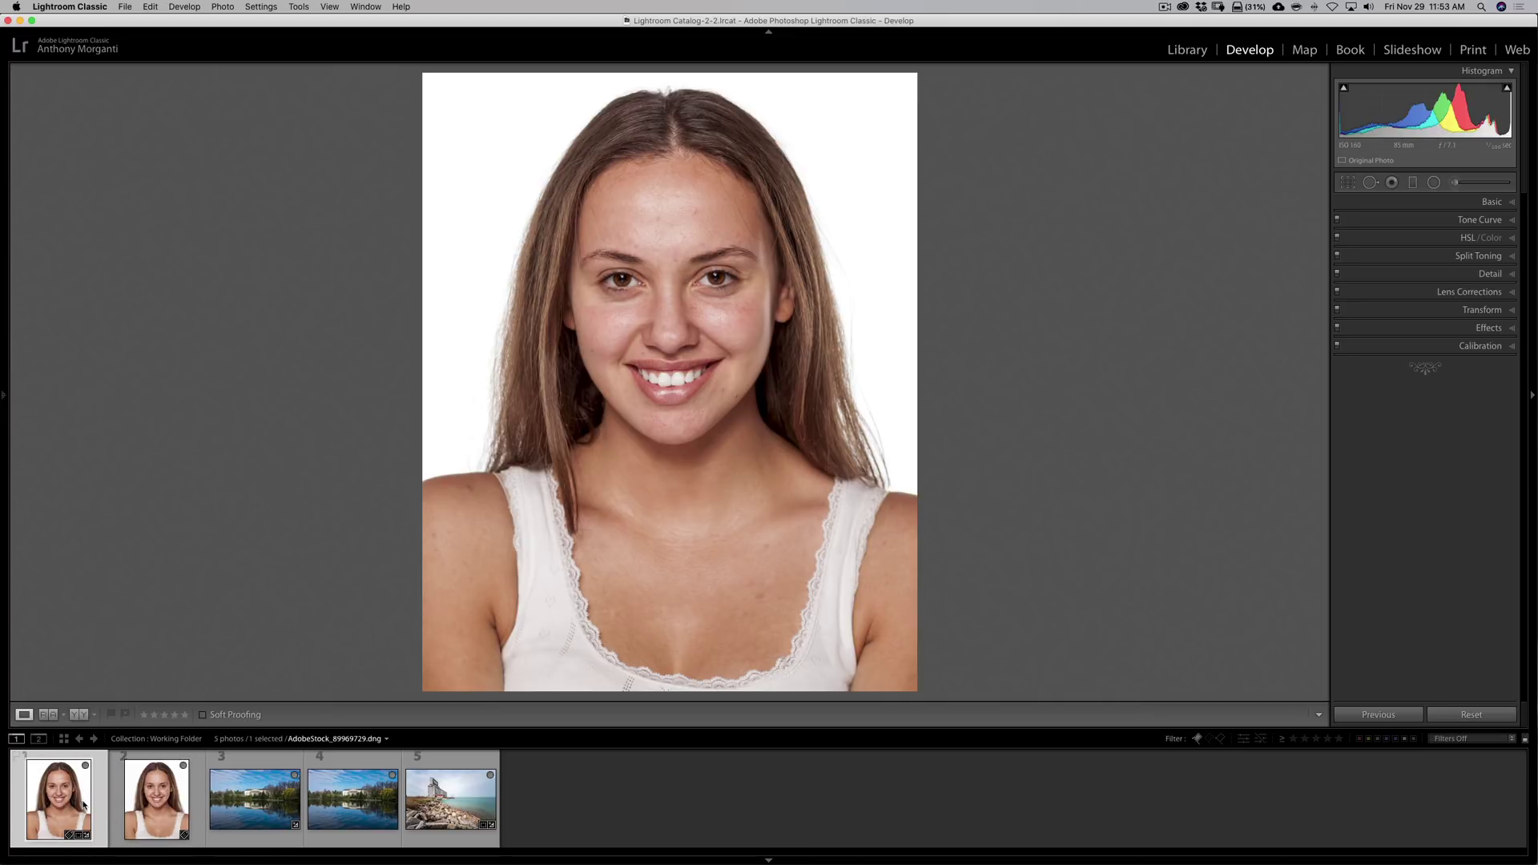
click(144, 798)
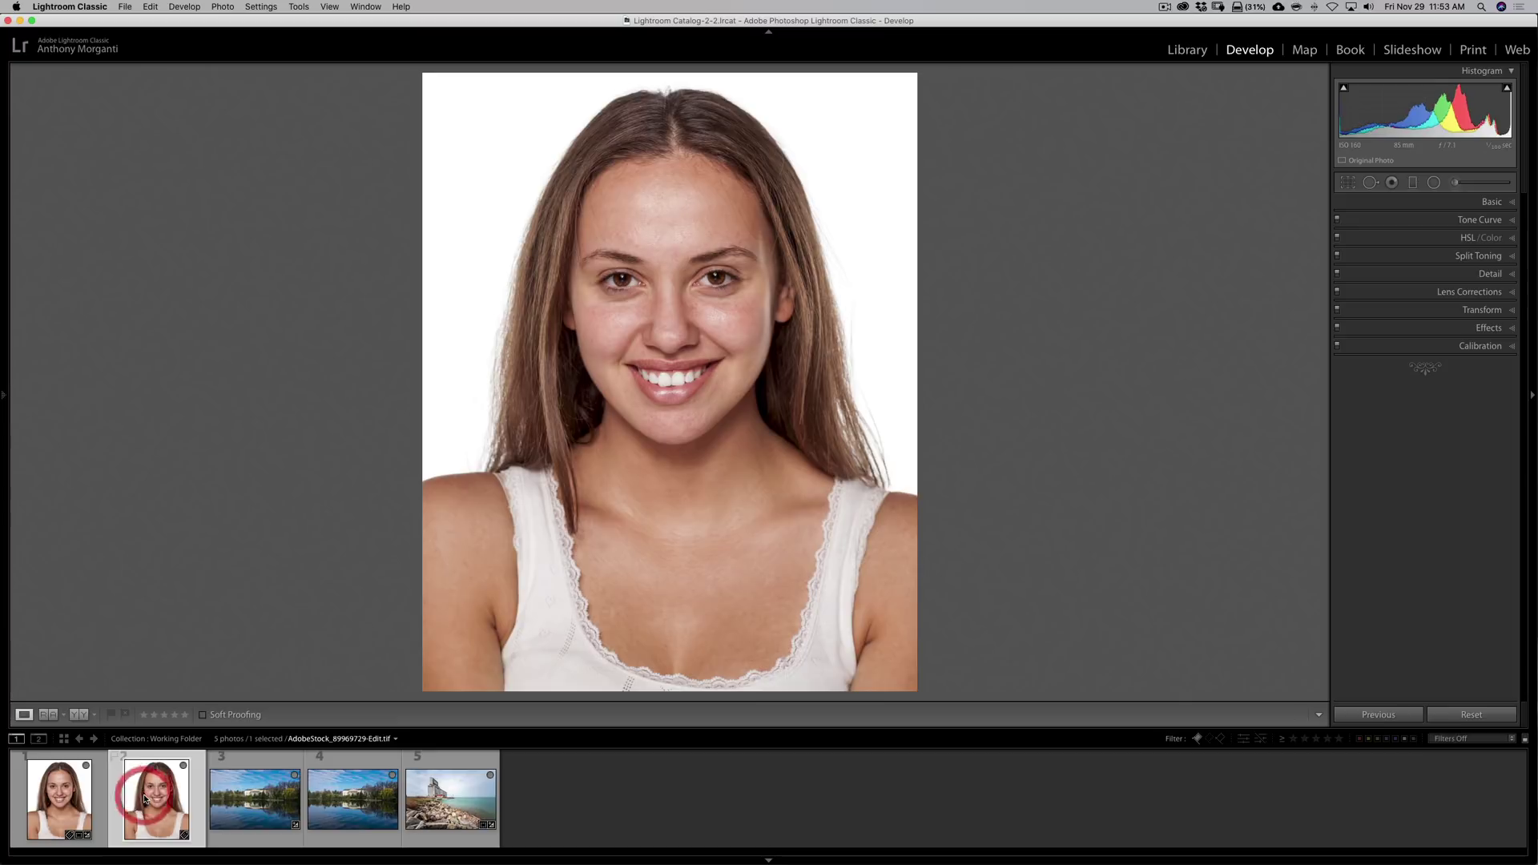
click(89, 797)
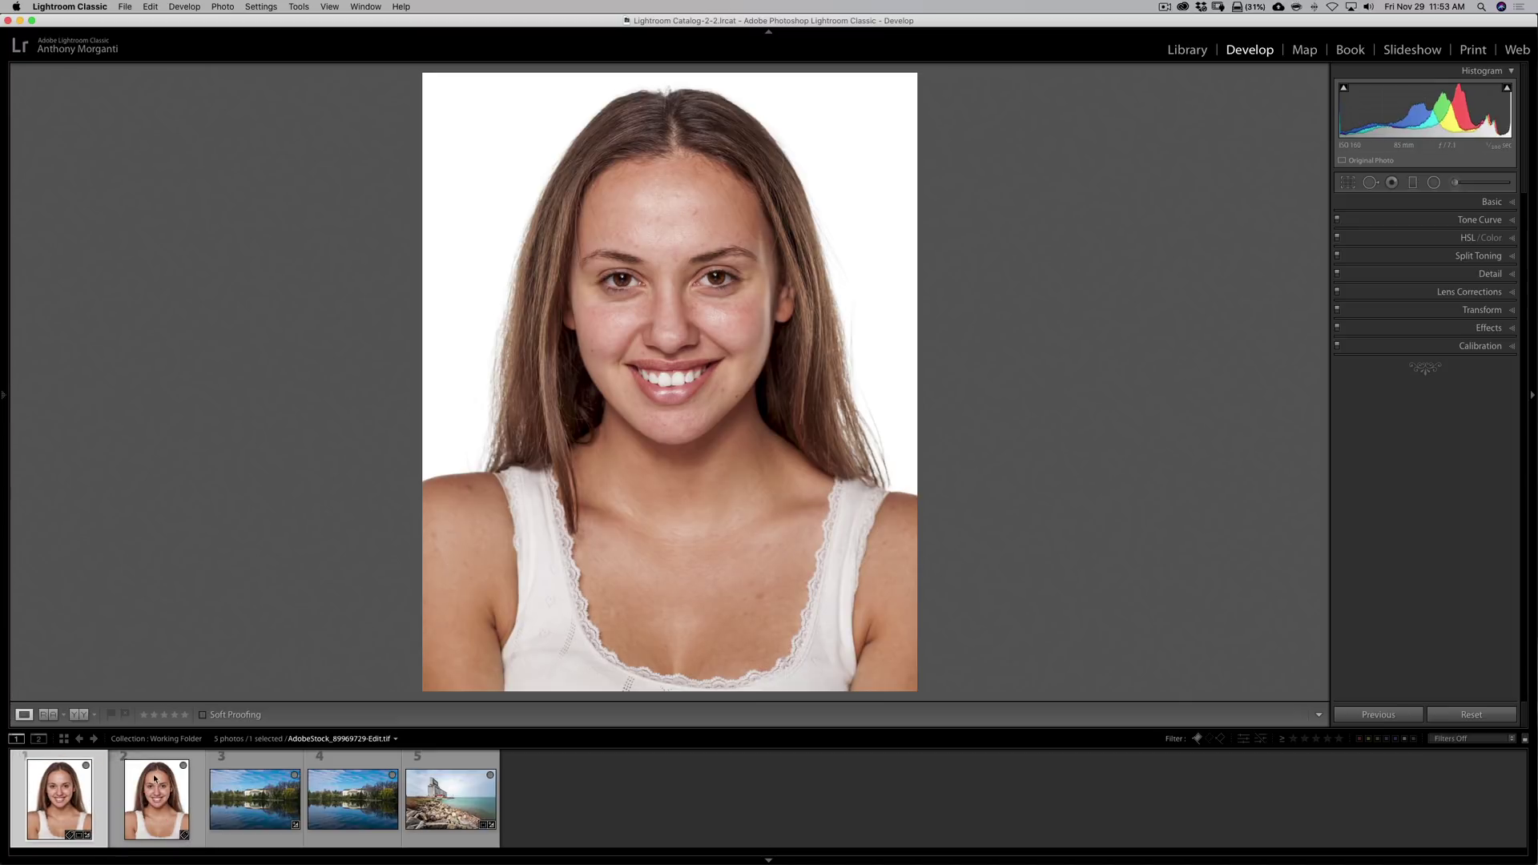
click(265, 803)
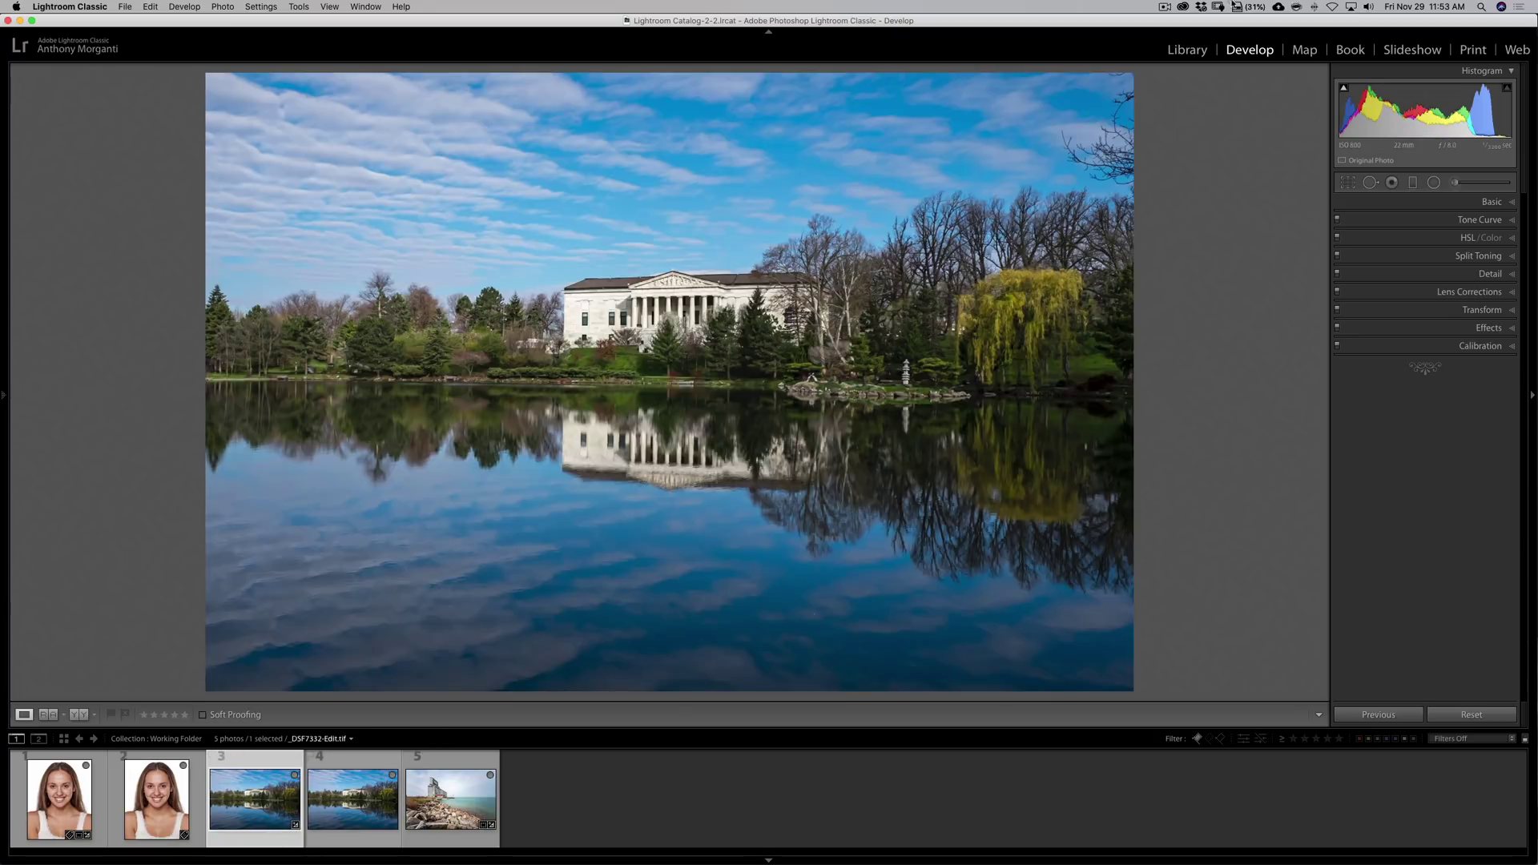
click(355, 816)
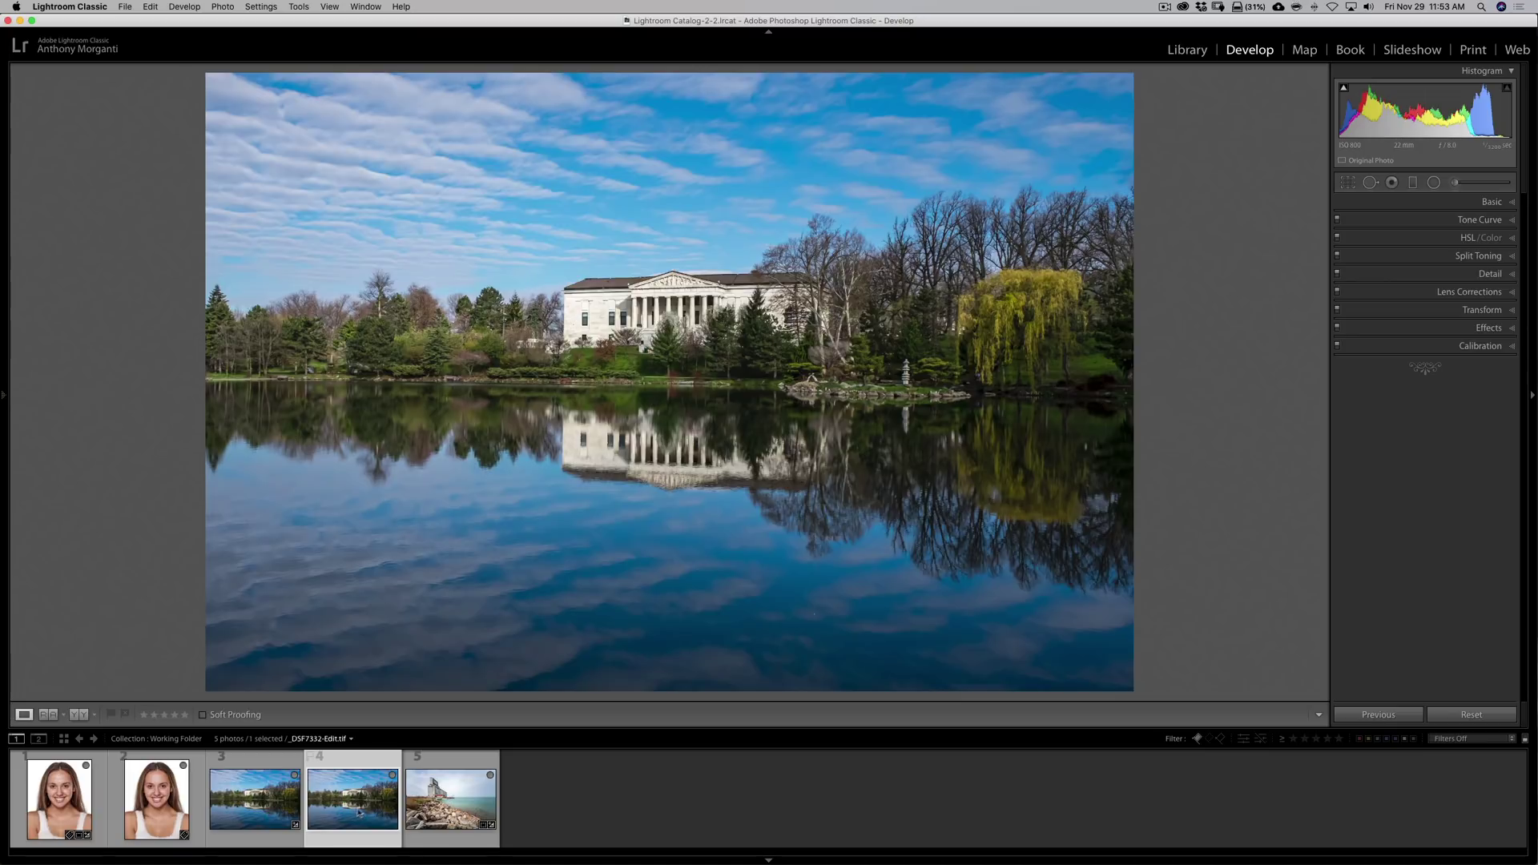
Step: Inspect the blue debris on the shore in _LAN1295.NEF at close range, and open the photo in Photoshop for editing
click(412, 807)
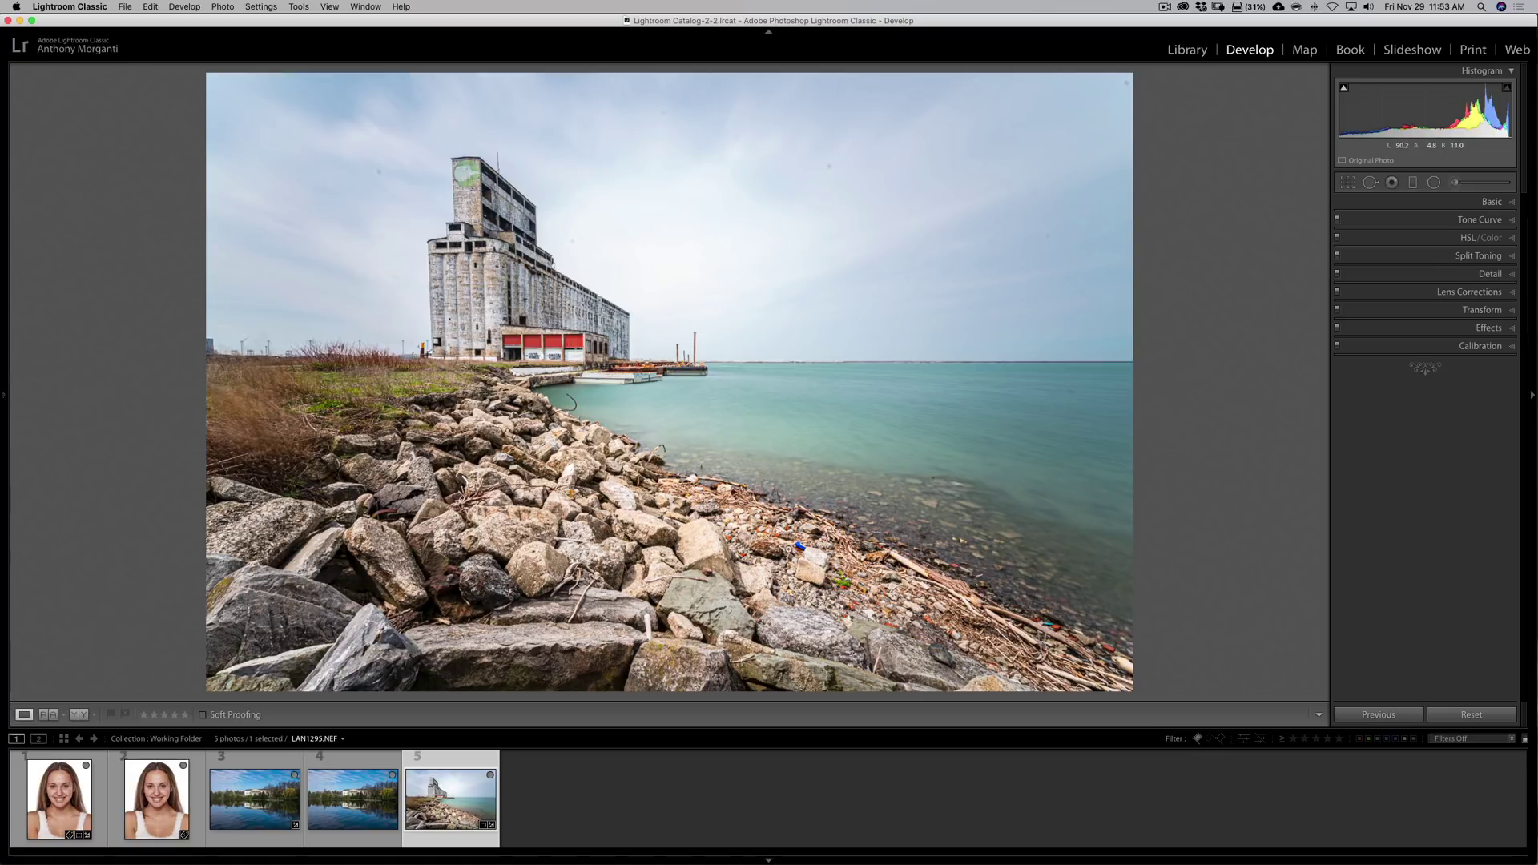
click(800, 548)
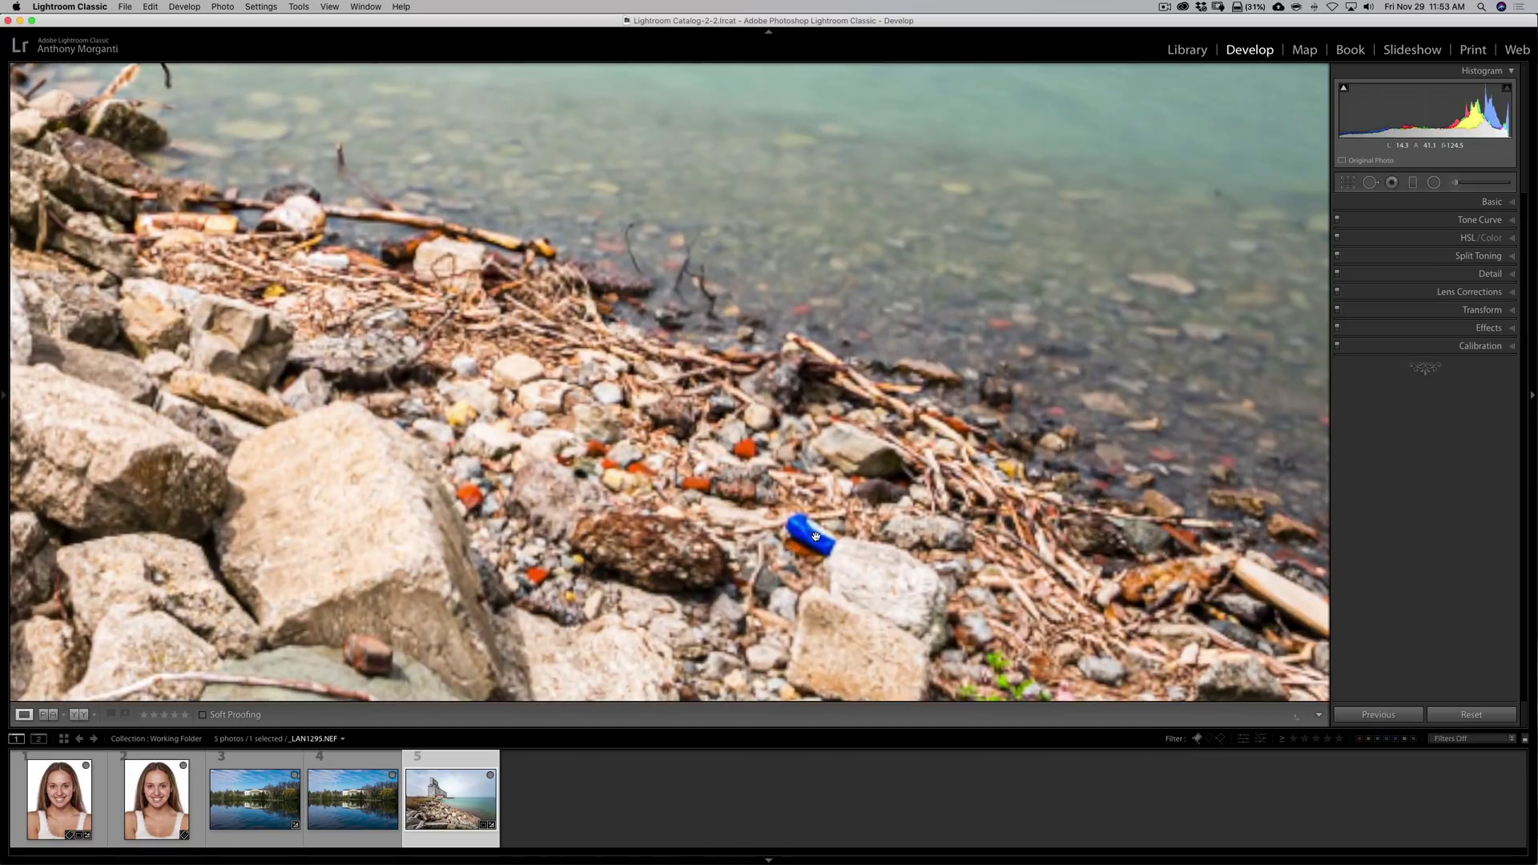
click(815, 536)
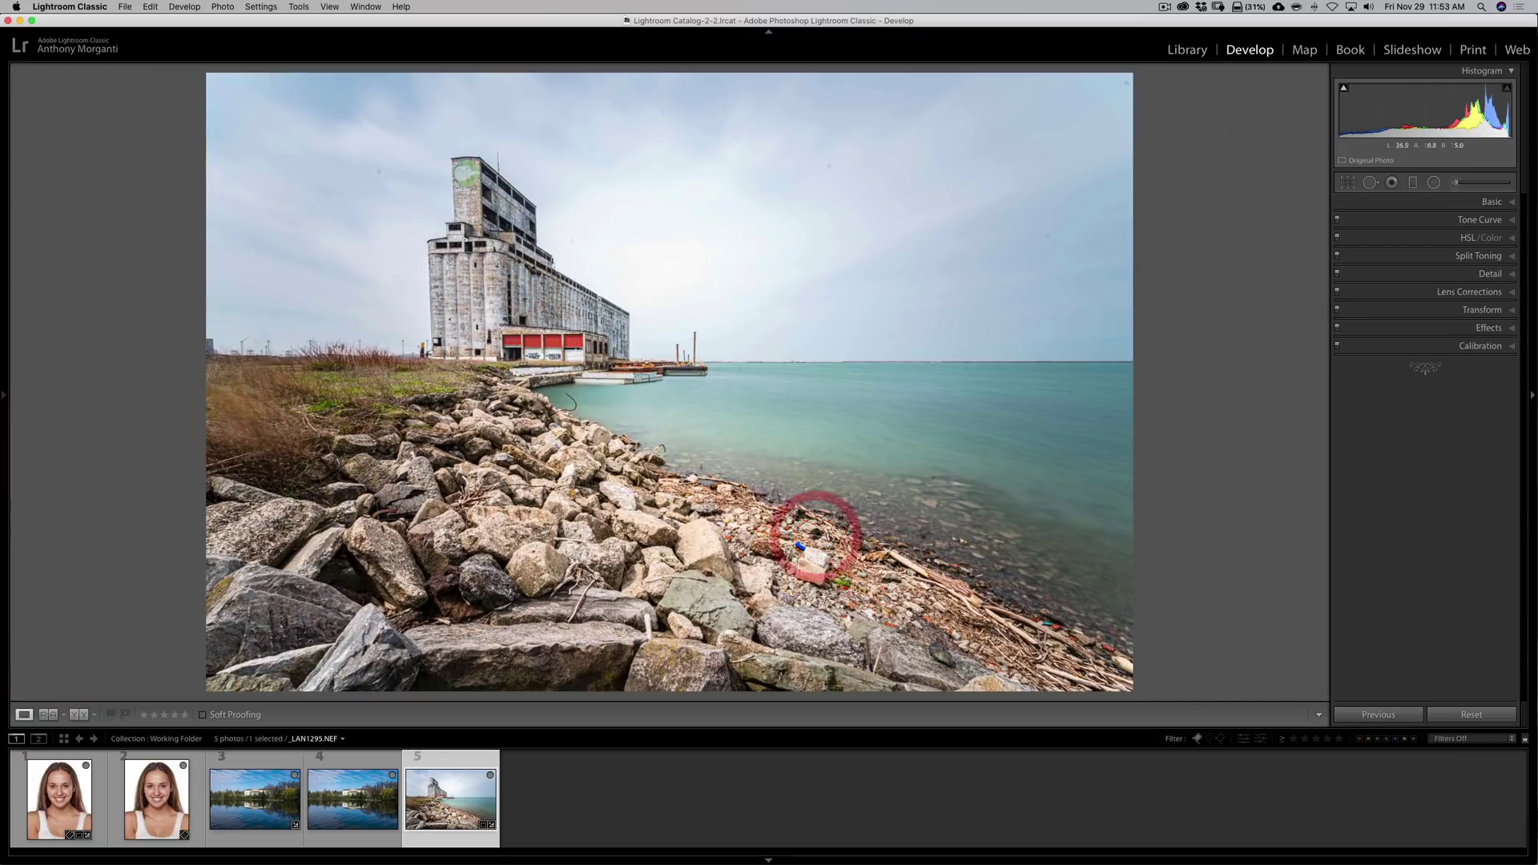
right_click(745, 262)
mouse_move(825, 367)
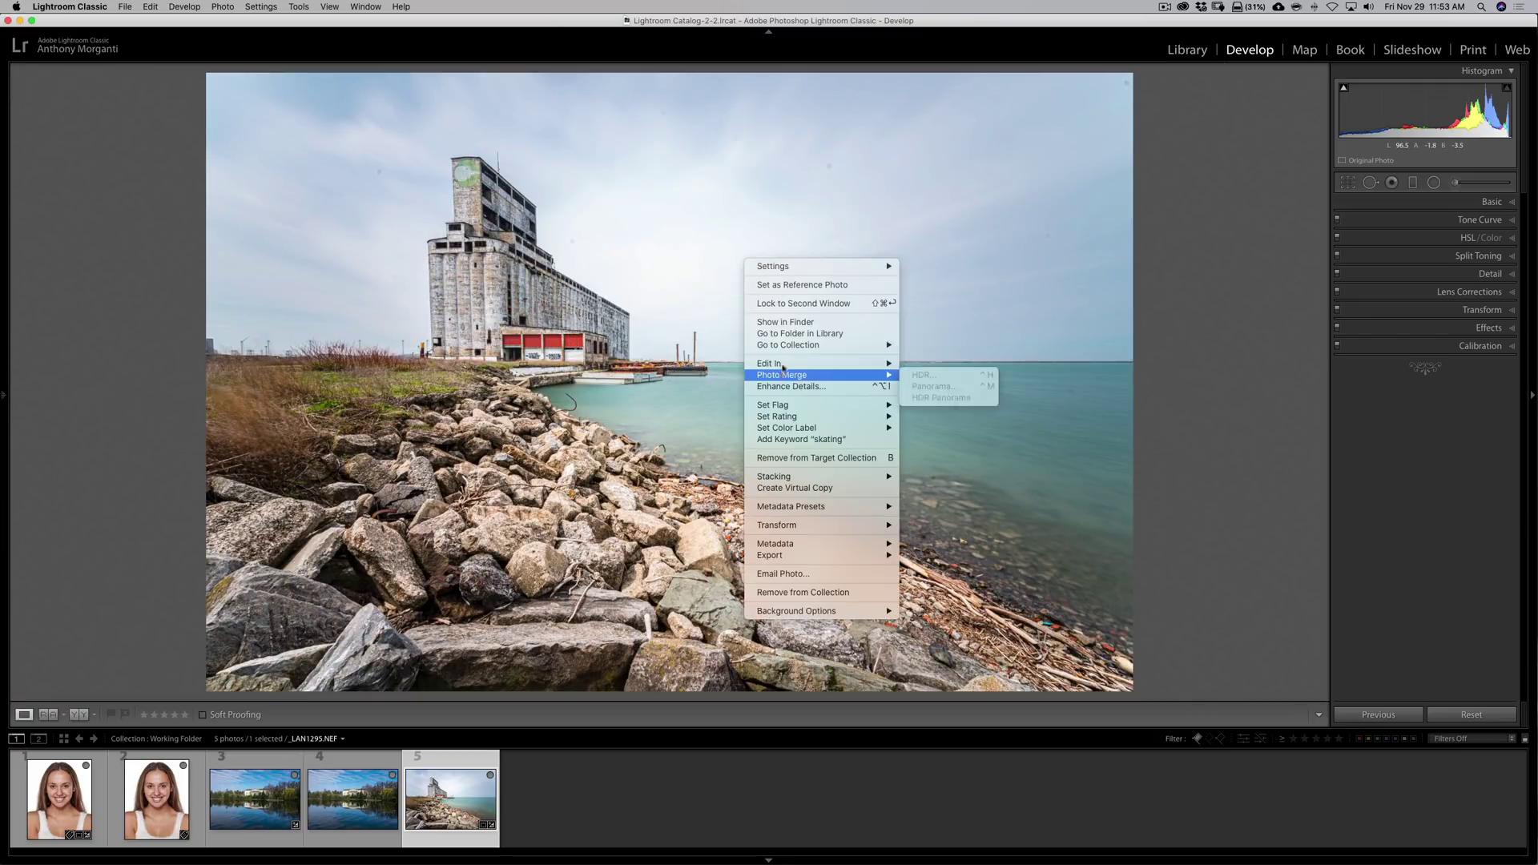
click(961, 363)
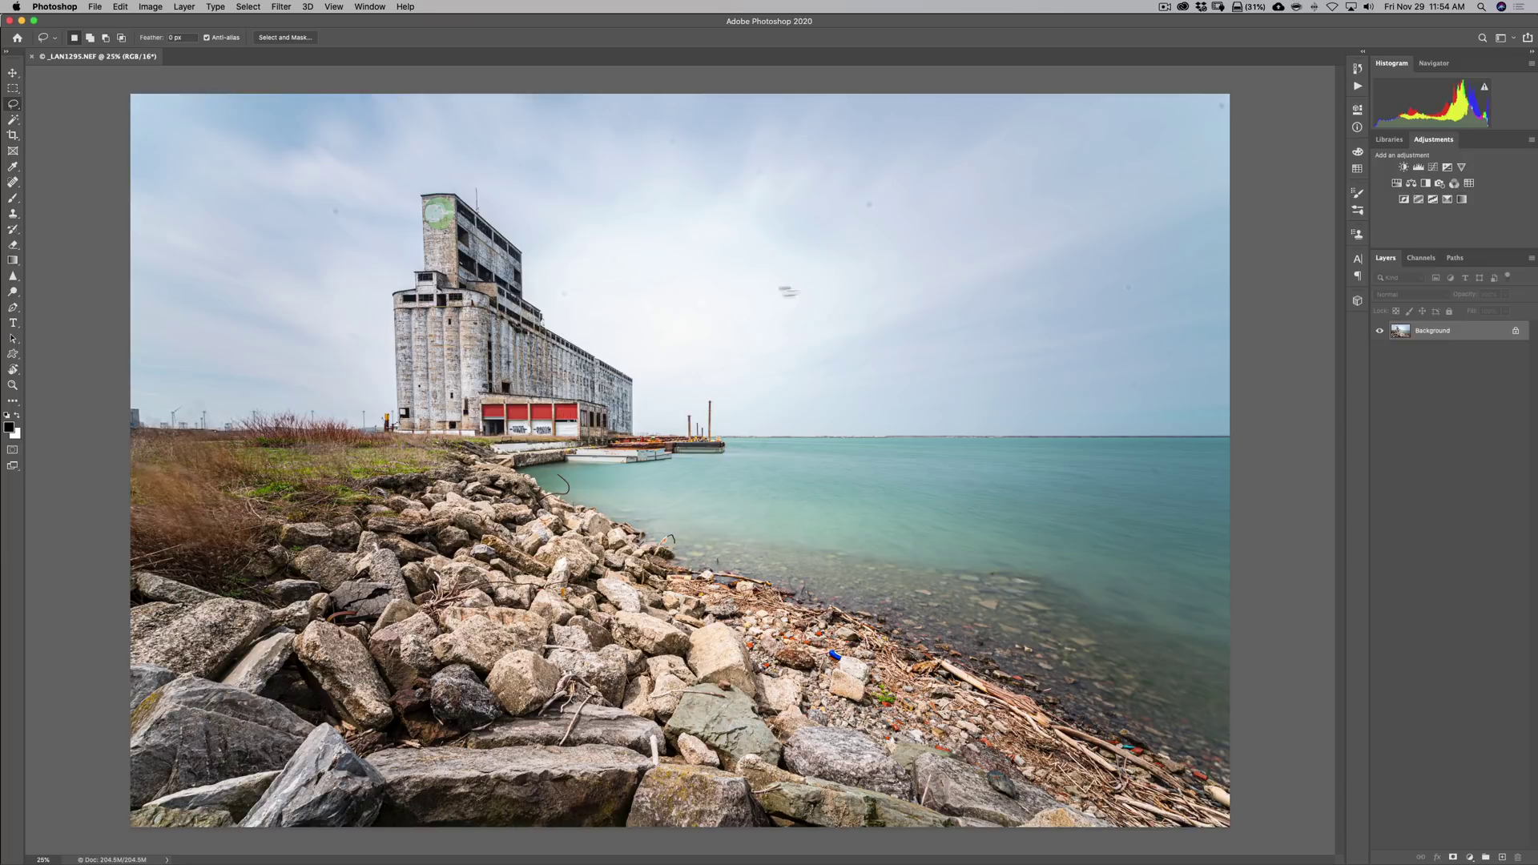
Step: Remove the dust spots scattered across the sky and water with an enlarged Spot Healing Brush
click(41, 176)
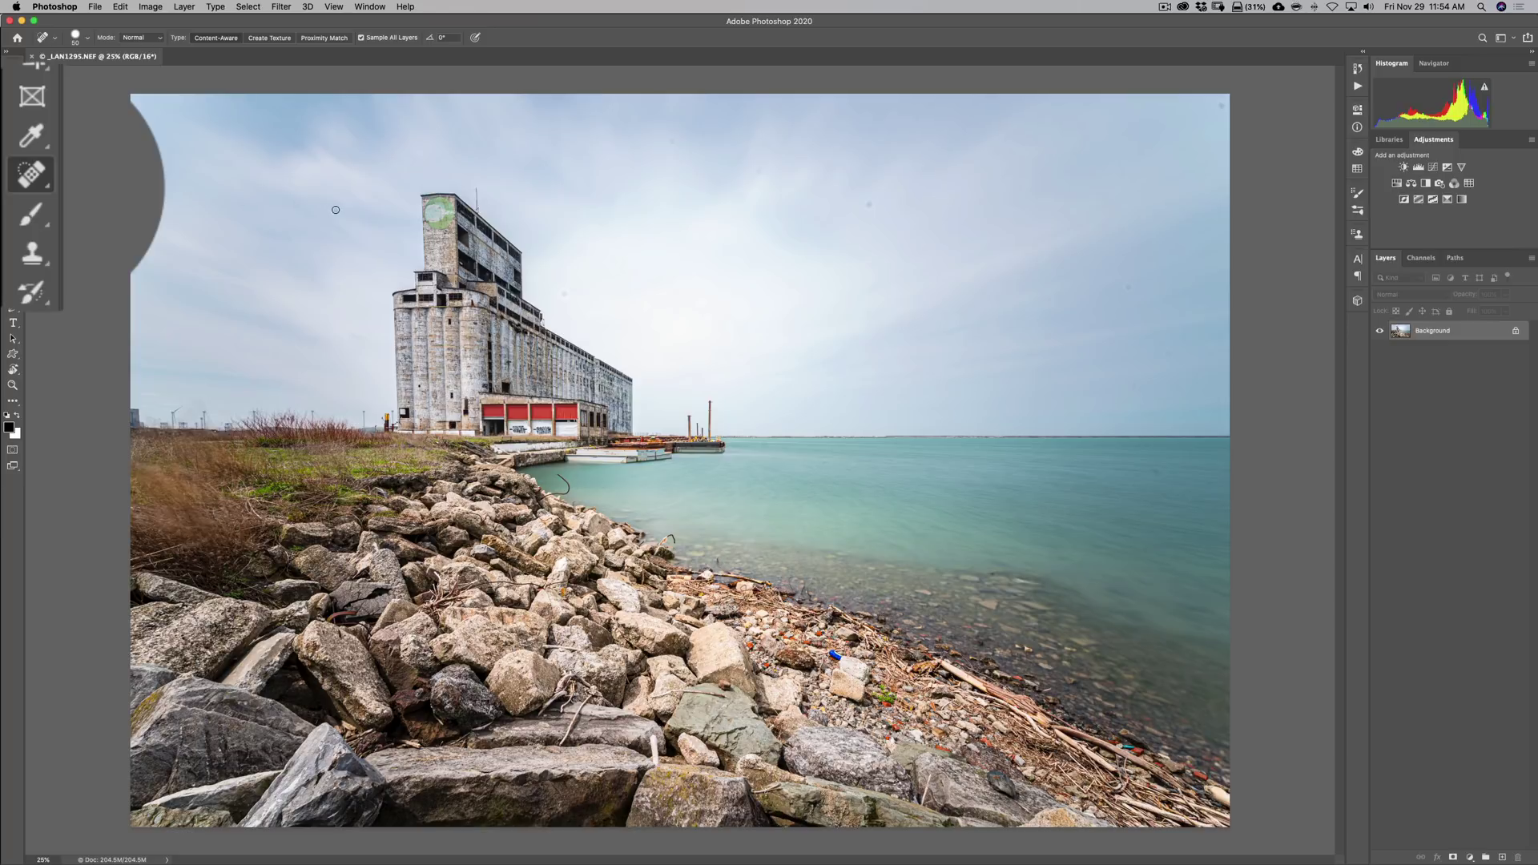
key(bracketright)
key(bracketright)
key(bracketright)
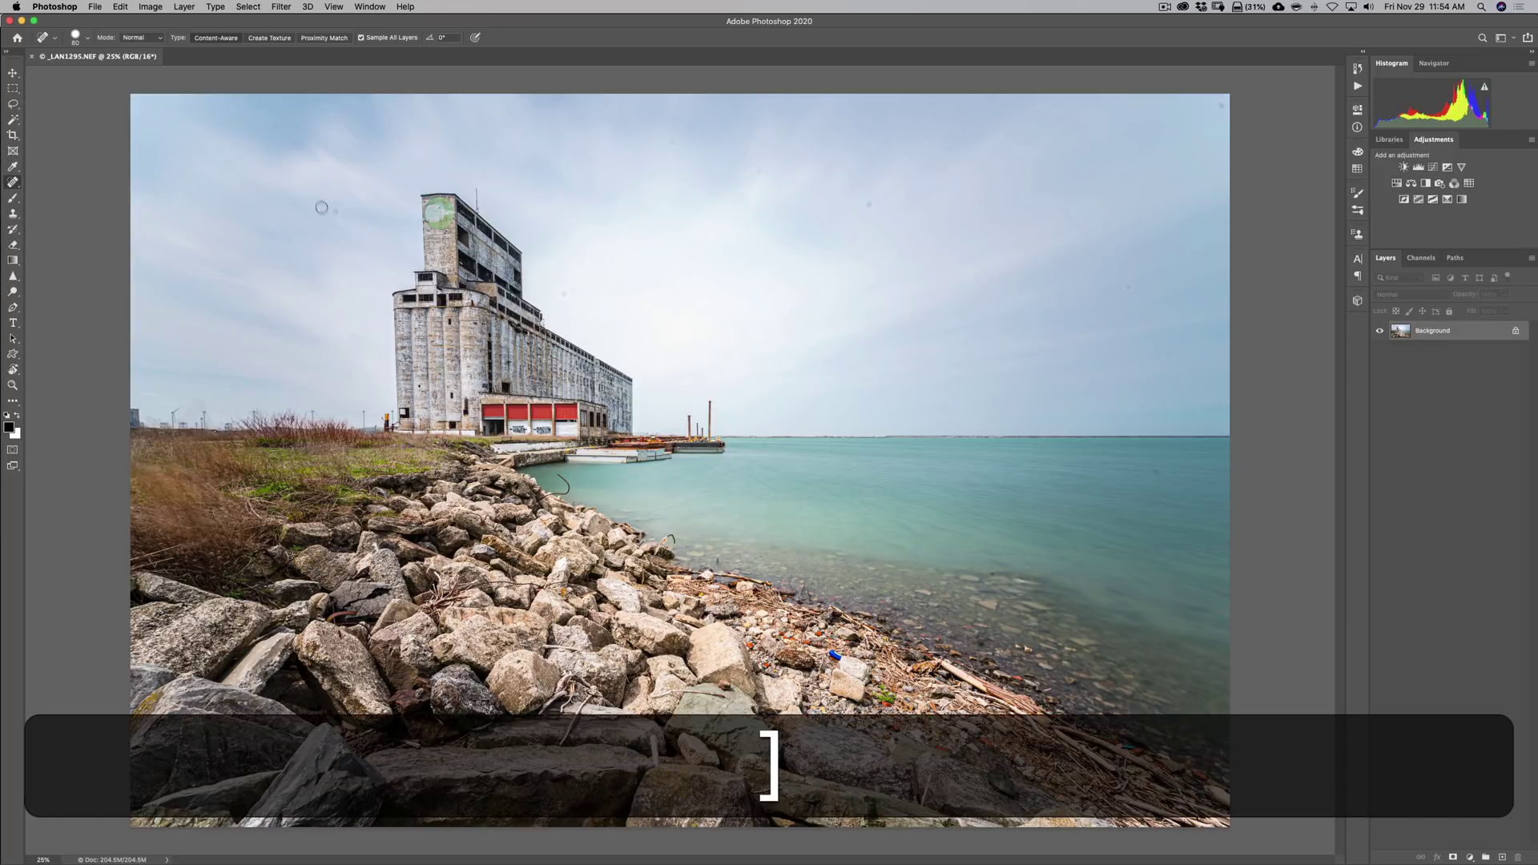
key(bracketright)
click(335, 211)
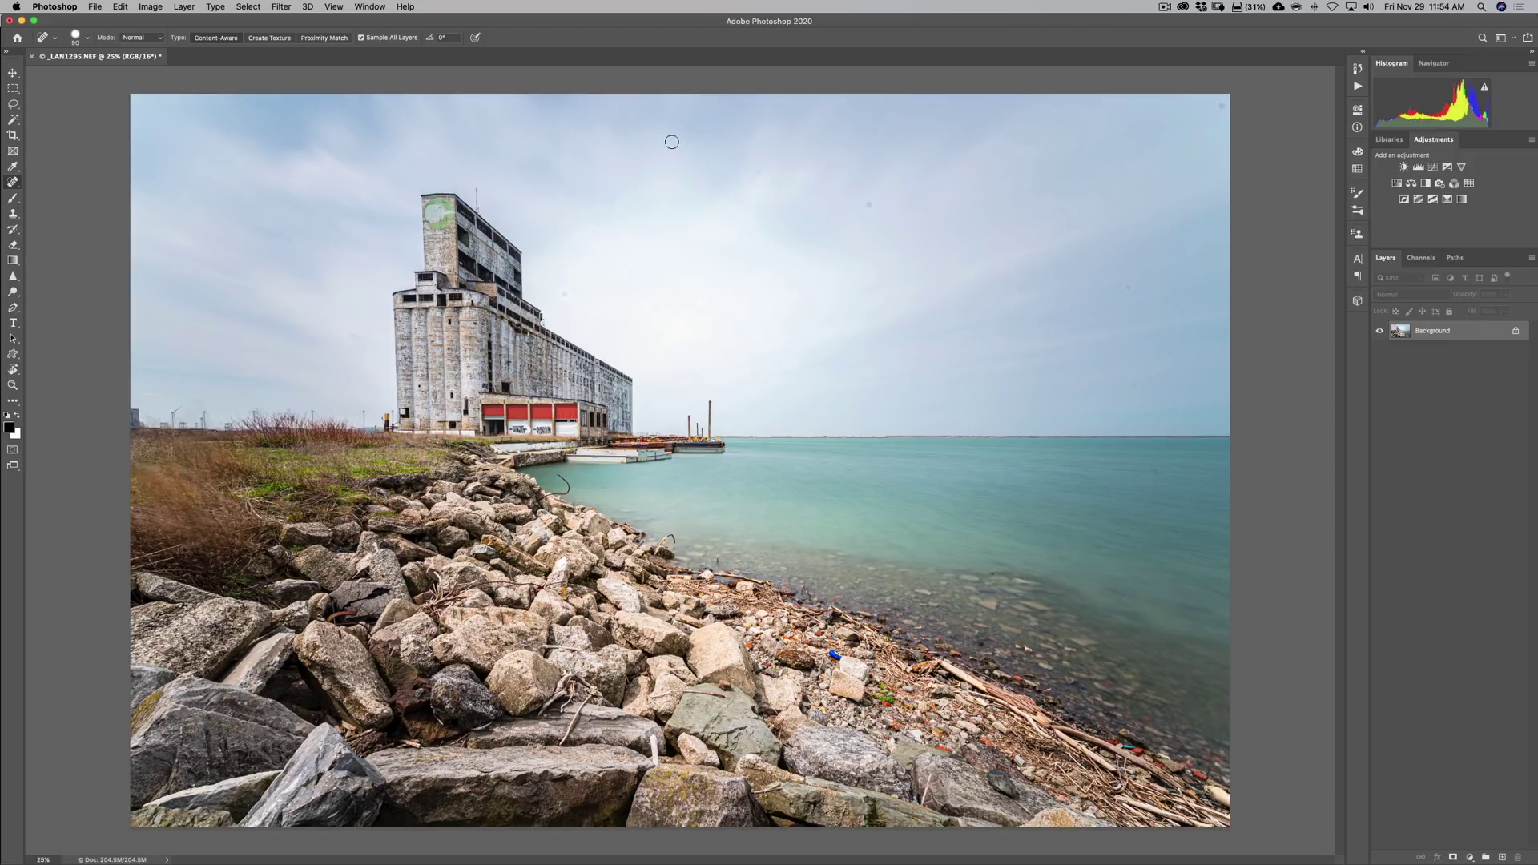
click(672, 142)
click(700, 134)
click(760, 172)
click(869, 201)
click(1223, 106)
click(1128, 287)
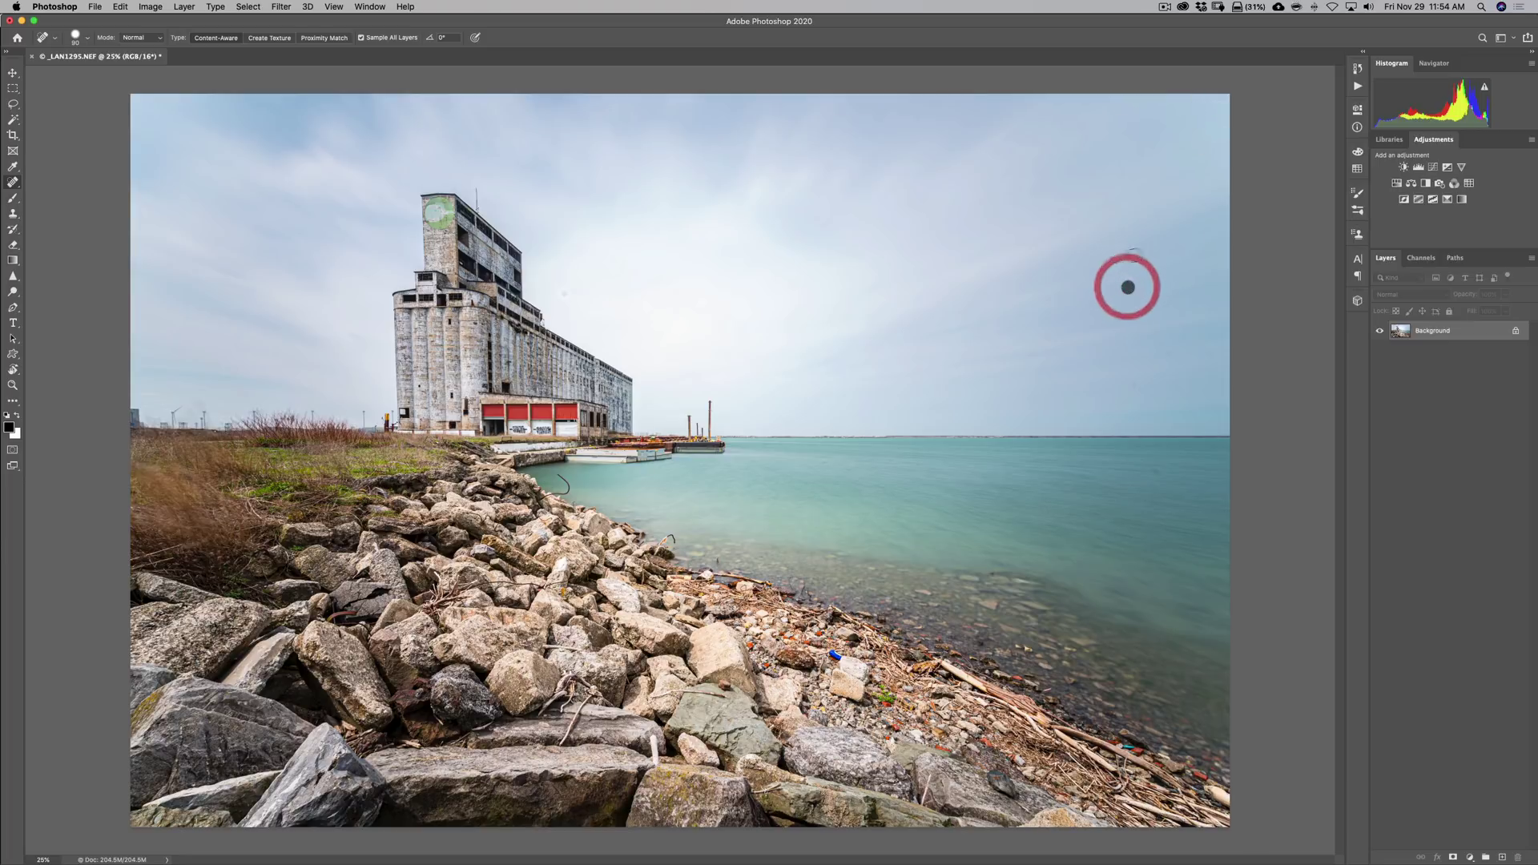
click(1166, 351)
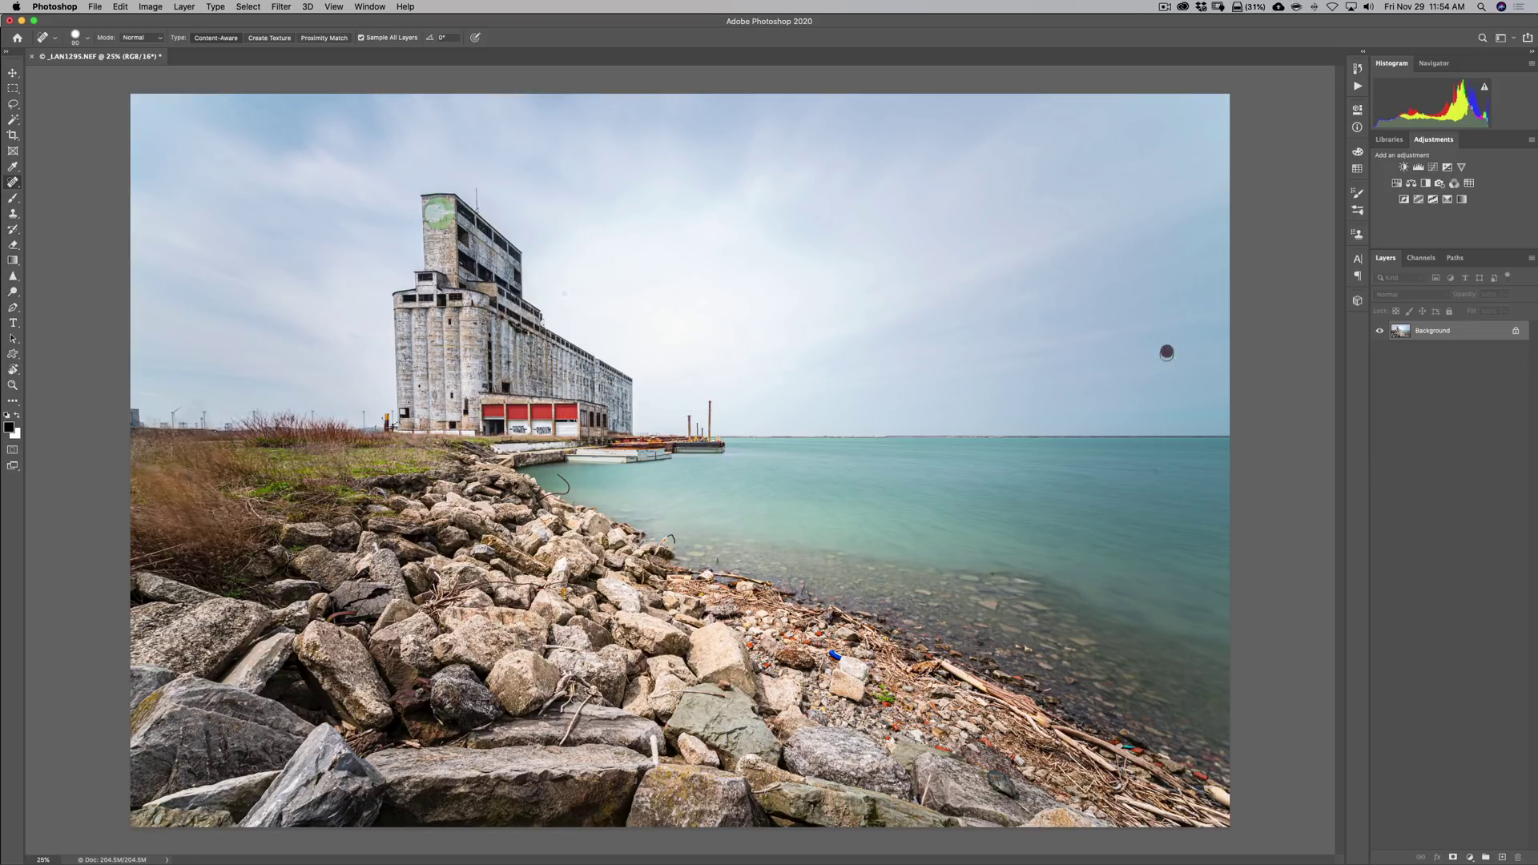
click(1134, 386)
click(1156, 466)
click(563, 294)
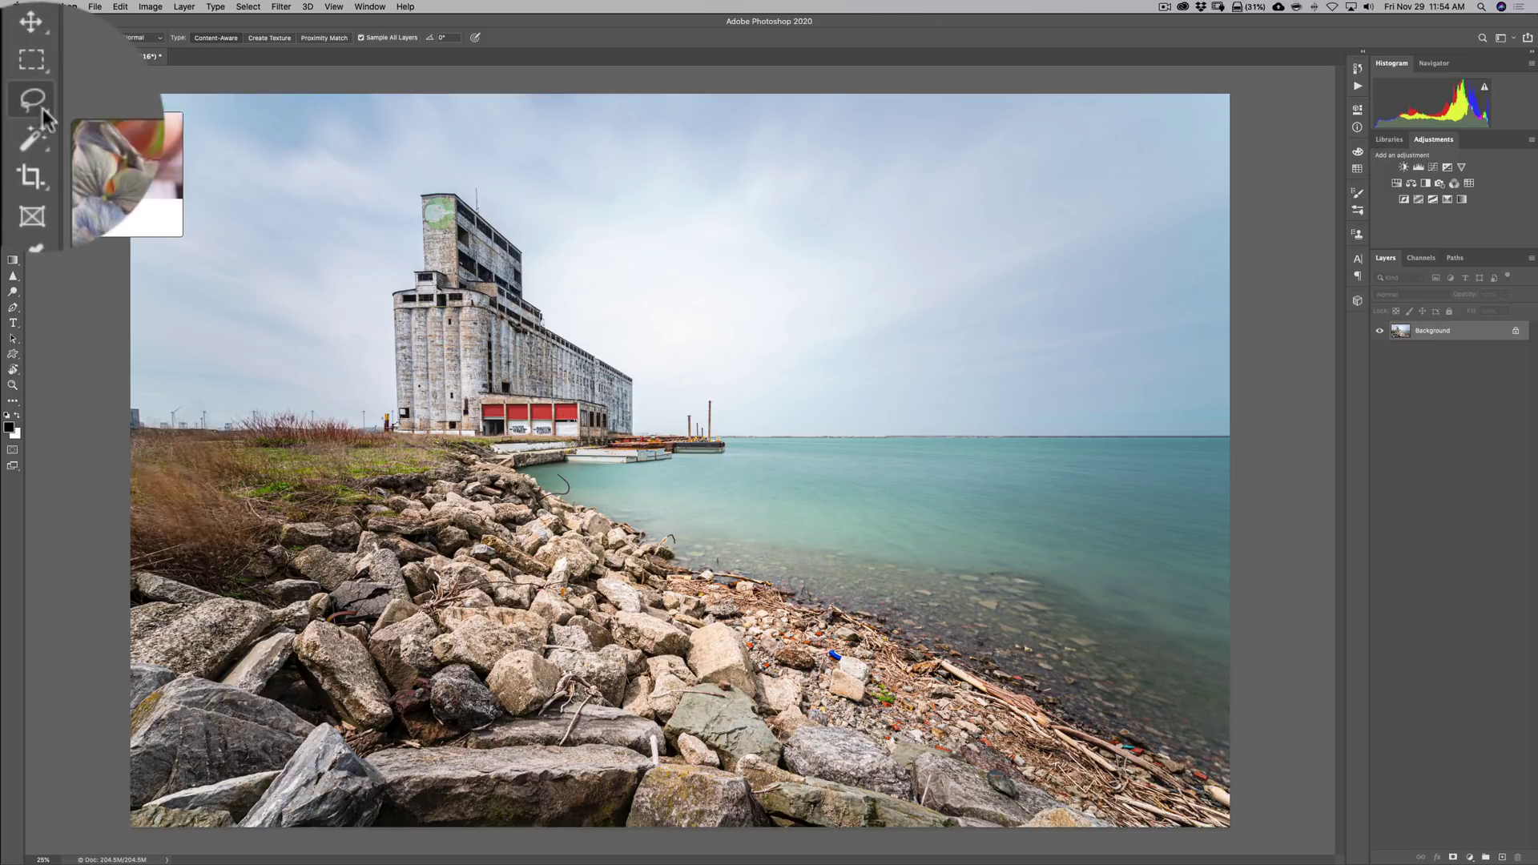
Step: Select the blue debris among the shore rocks with the Rectangular Marquee tool
click(32, 64)
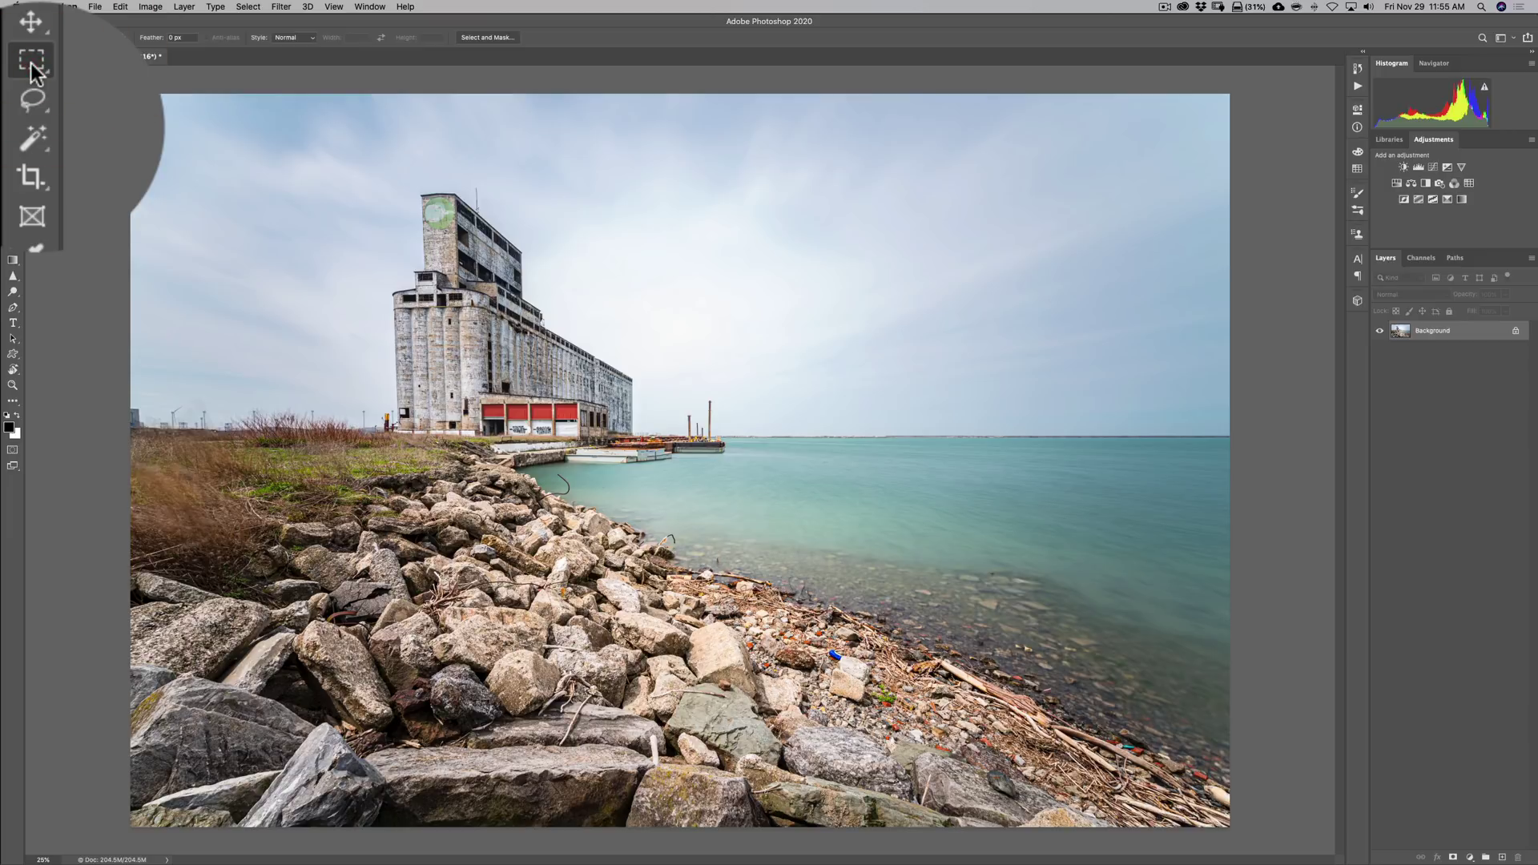
drag(32, 71, 121, 59)
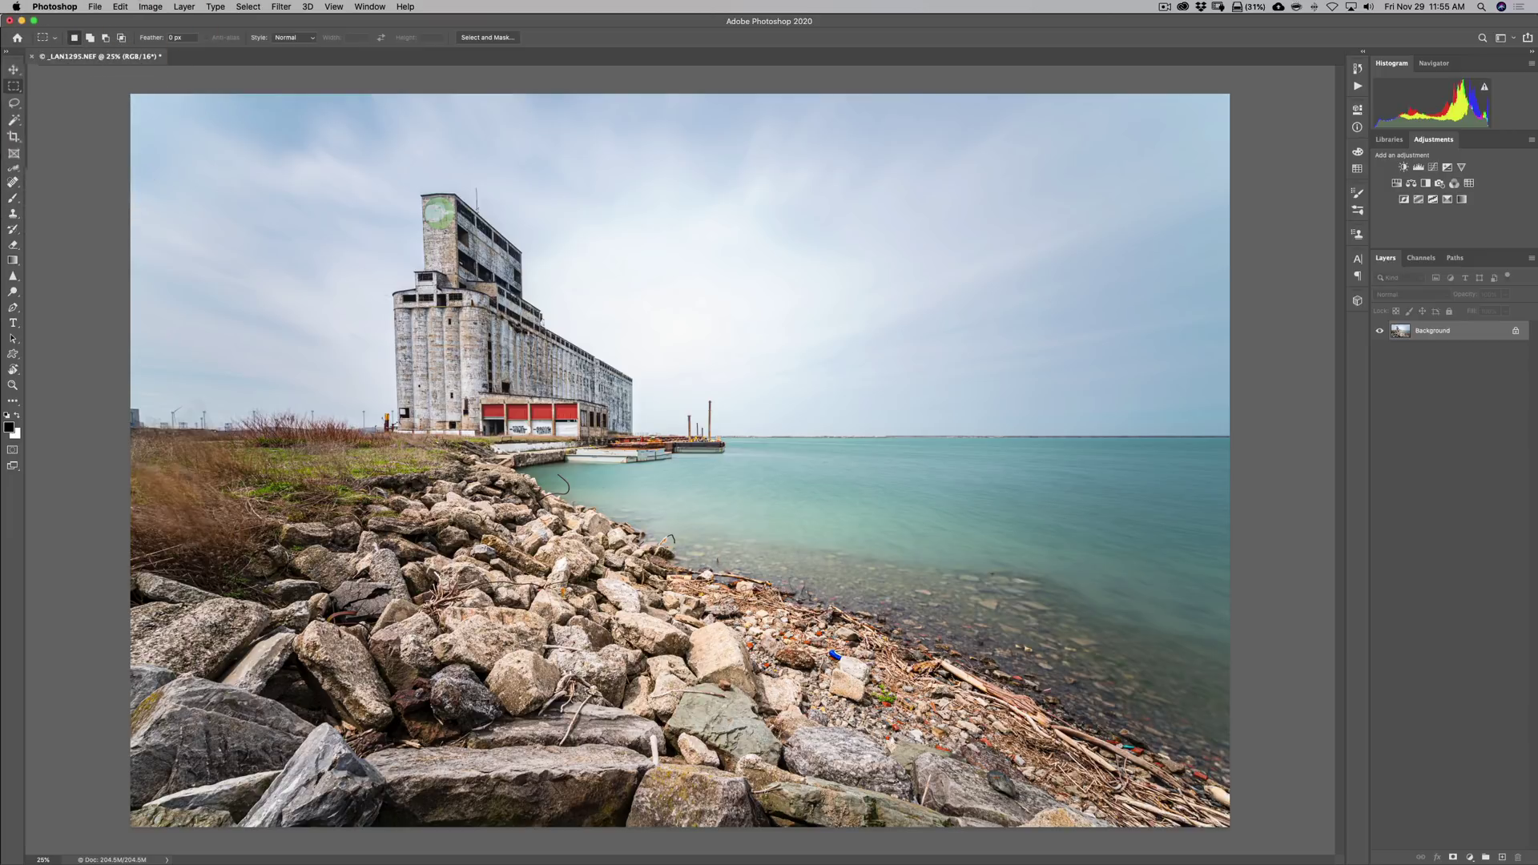
key(super)
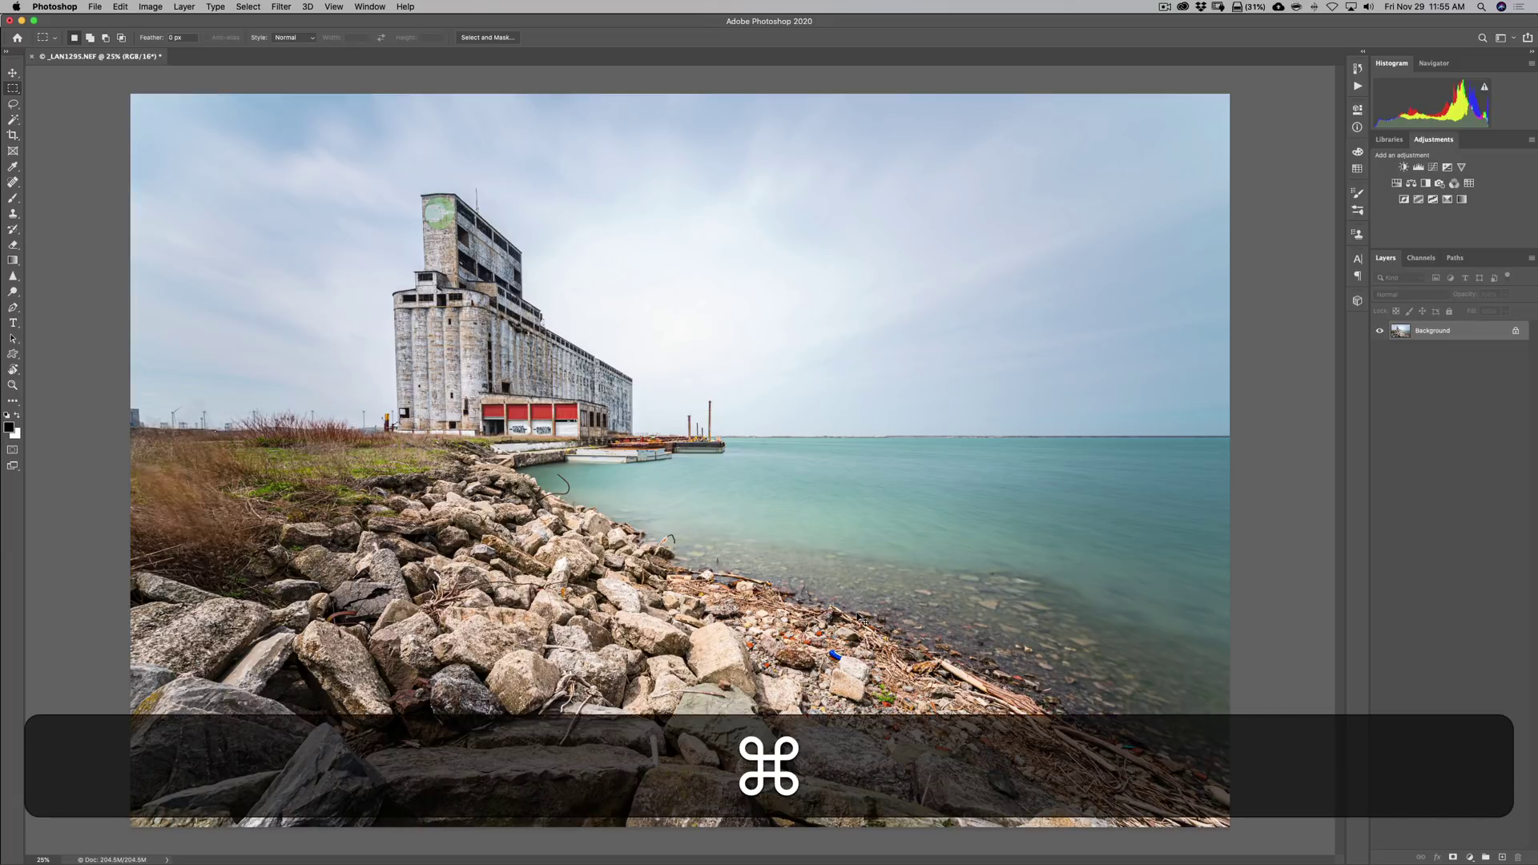
key(super+equal)
key(super+equal)
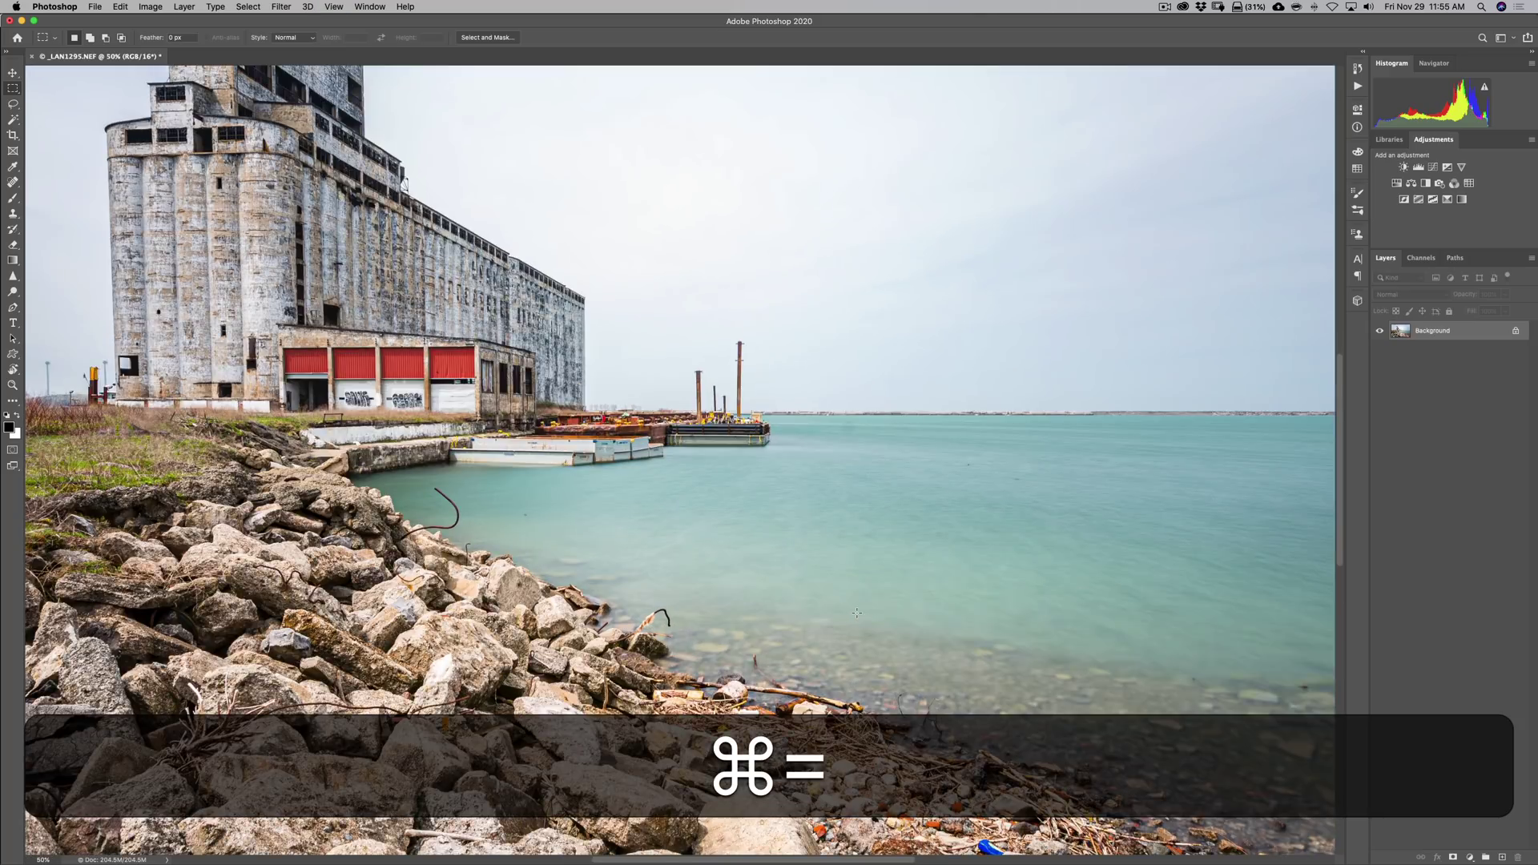
key(space)
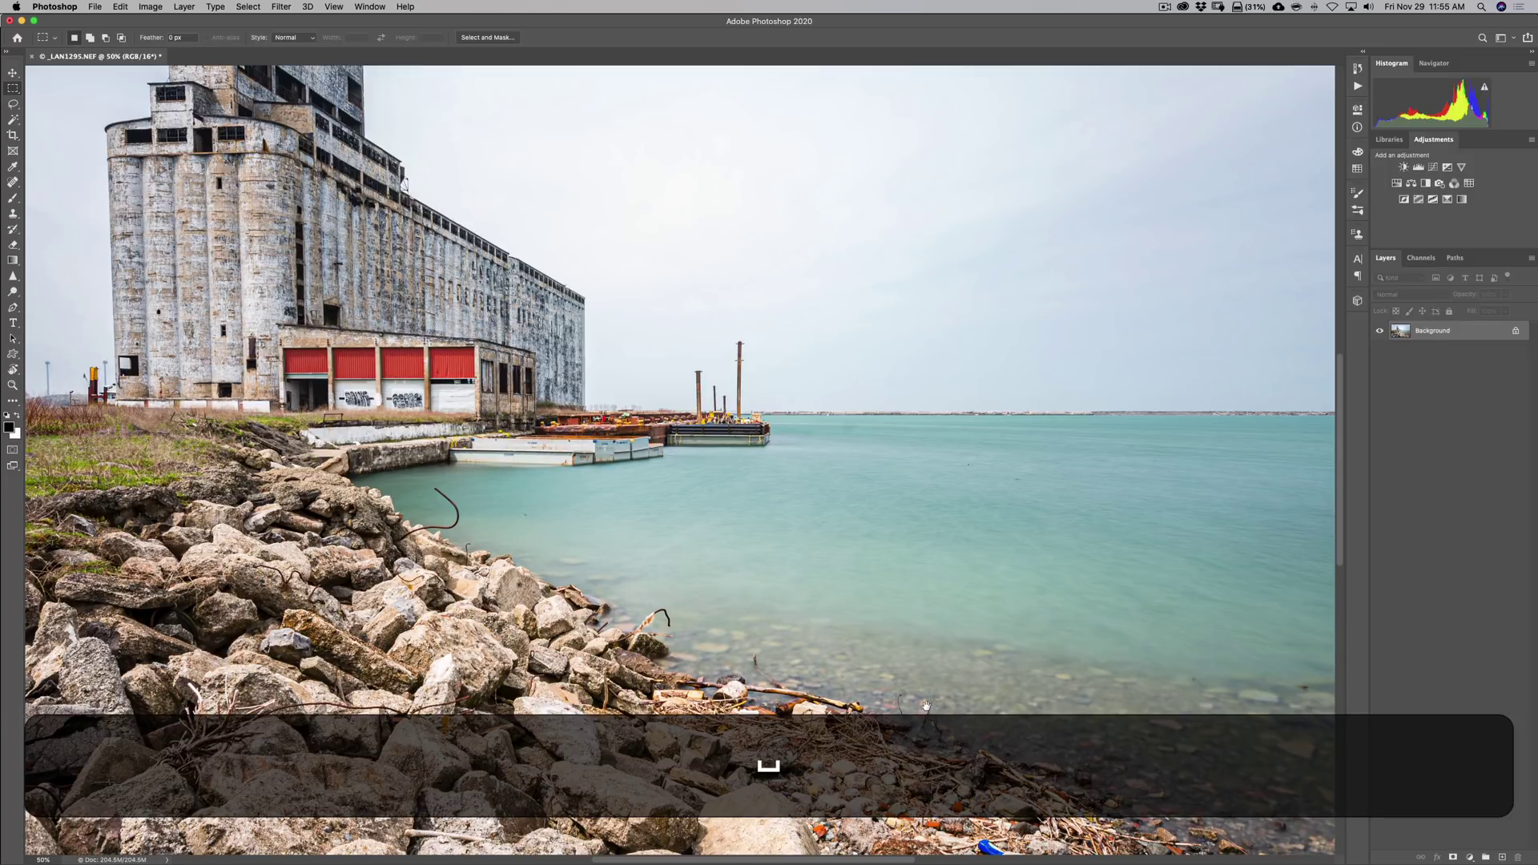
key(space)
drag(1001, 680, 832, 401)
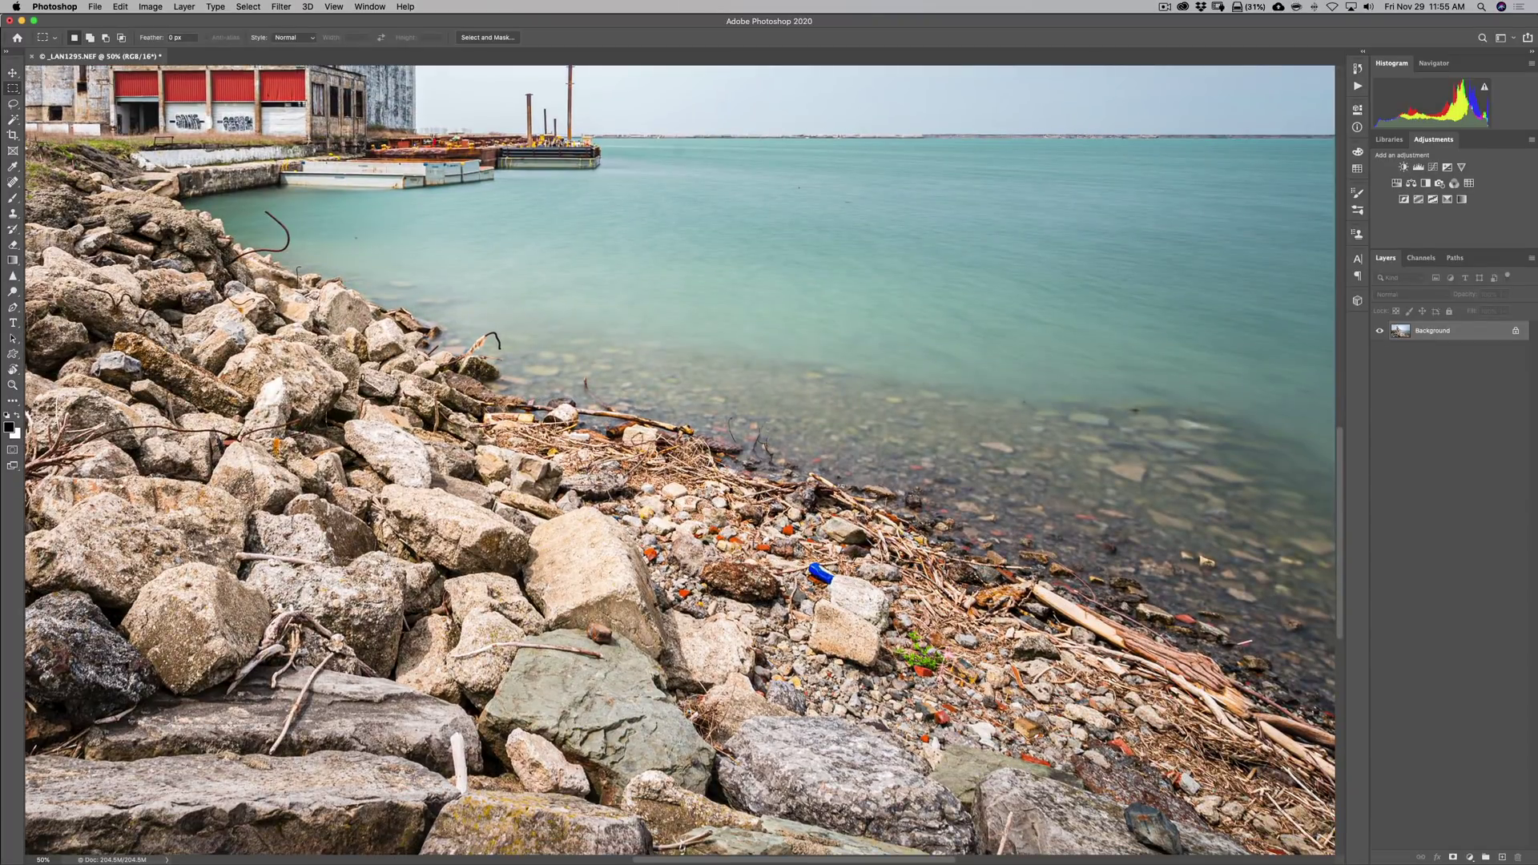
drag(797, 556, 850, 586)
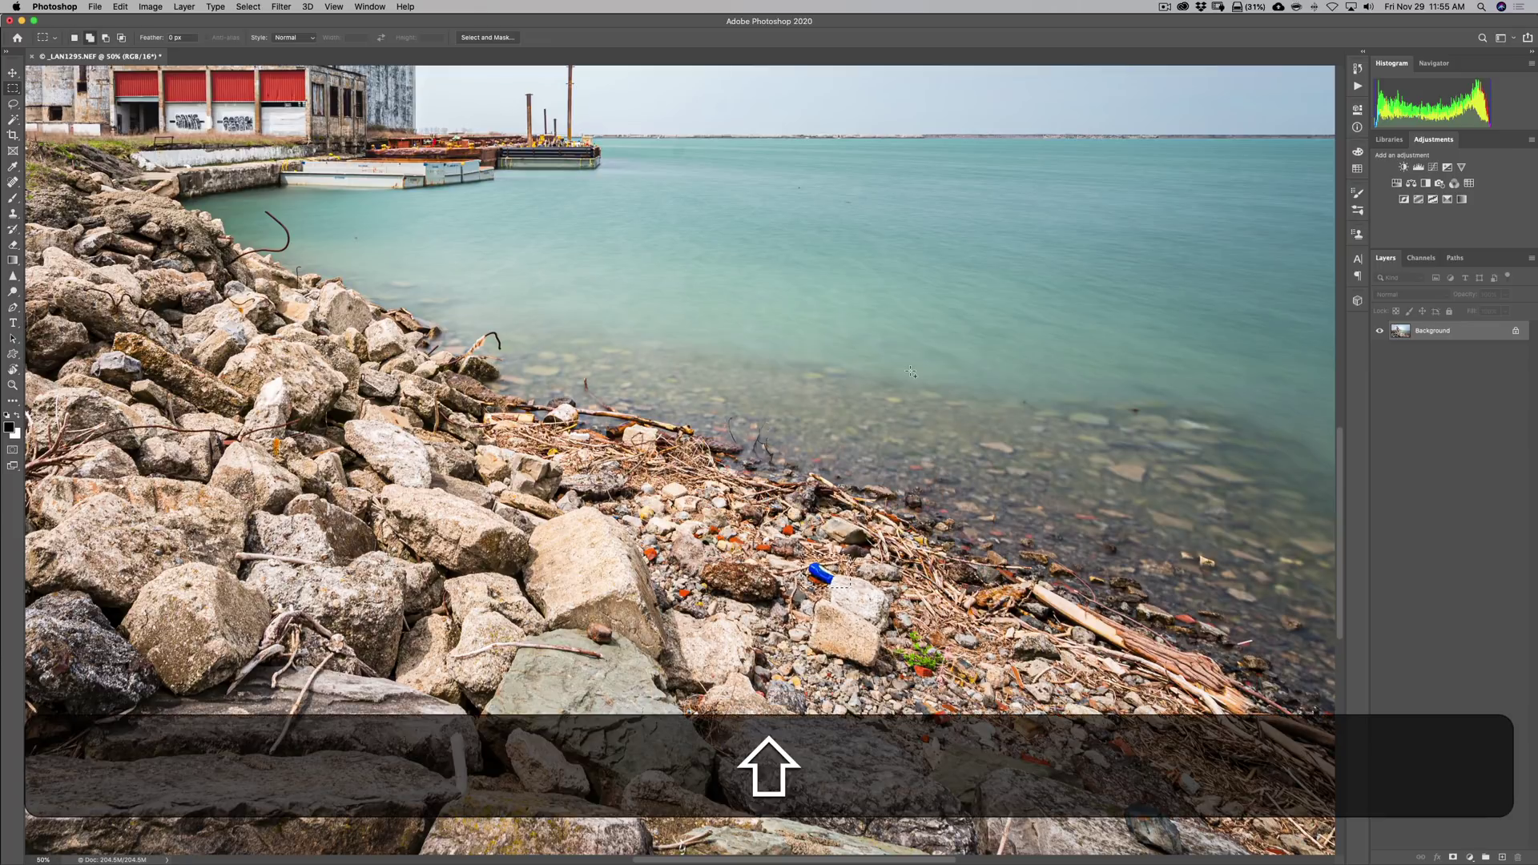
Step: Fill the selected debris area using Content-Aware contents in Normal mode at 100% opacity, and deselect
key(shift+BackSpace)
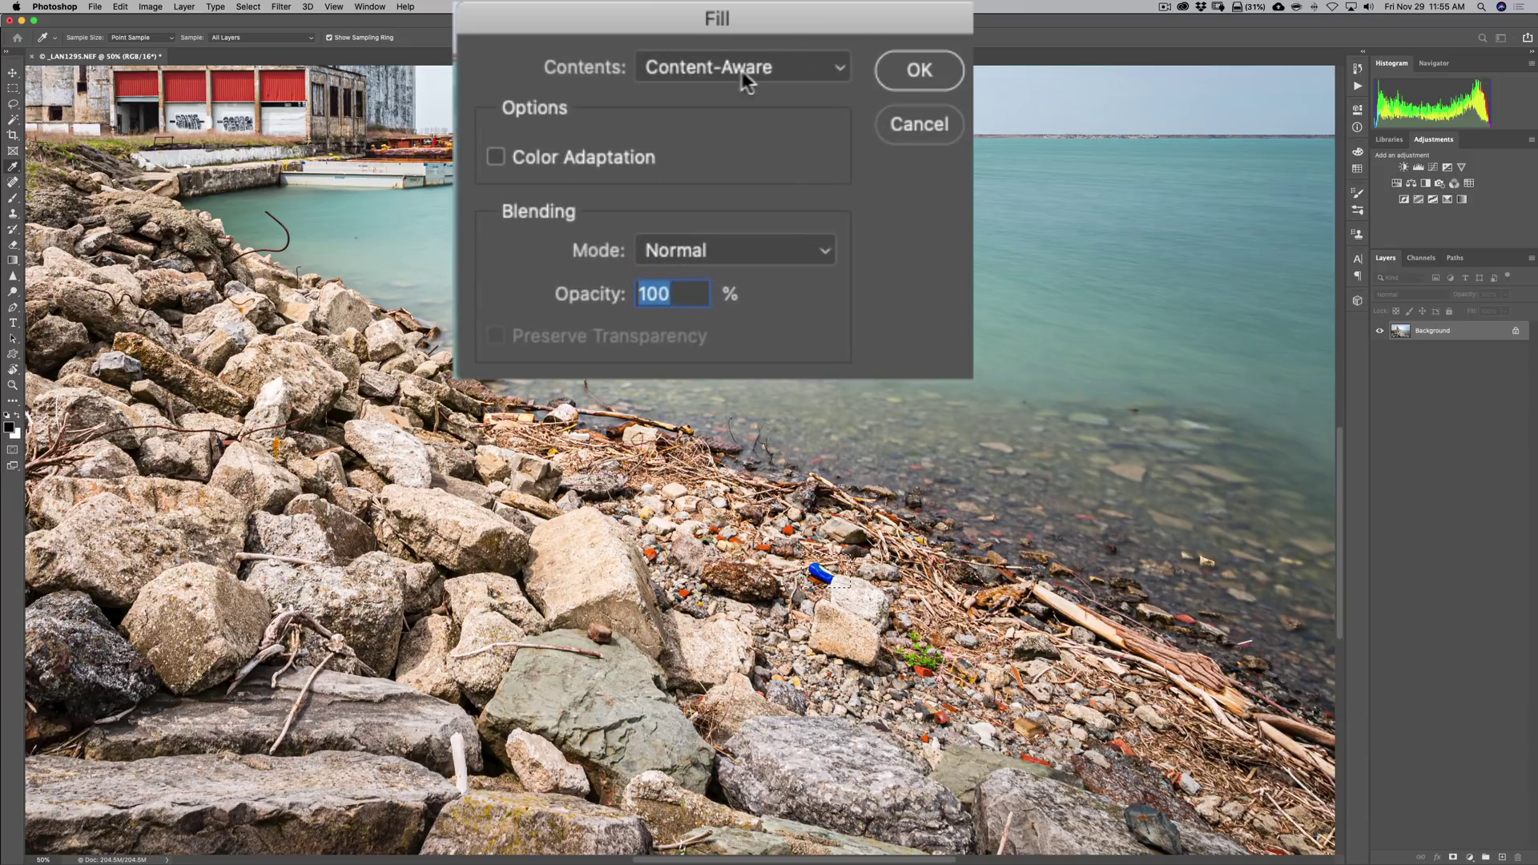
click(929, 76)
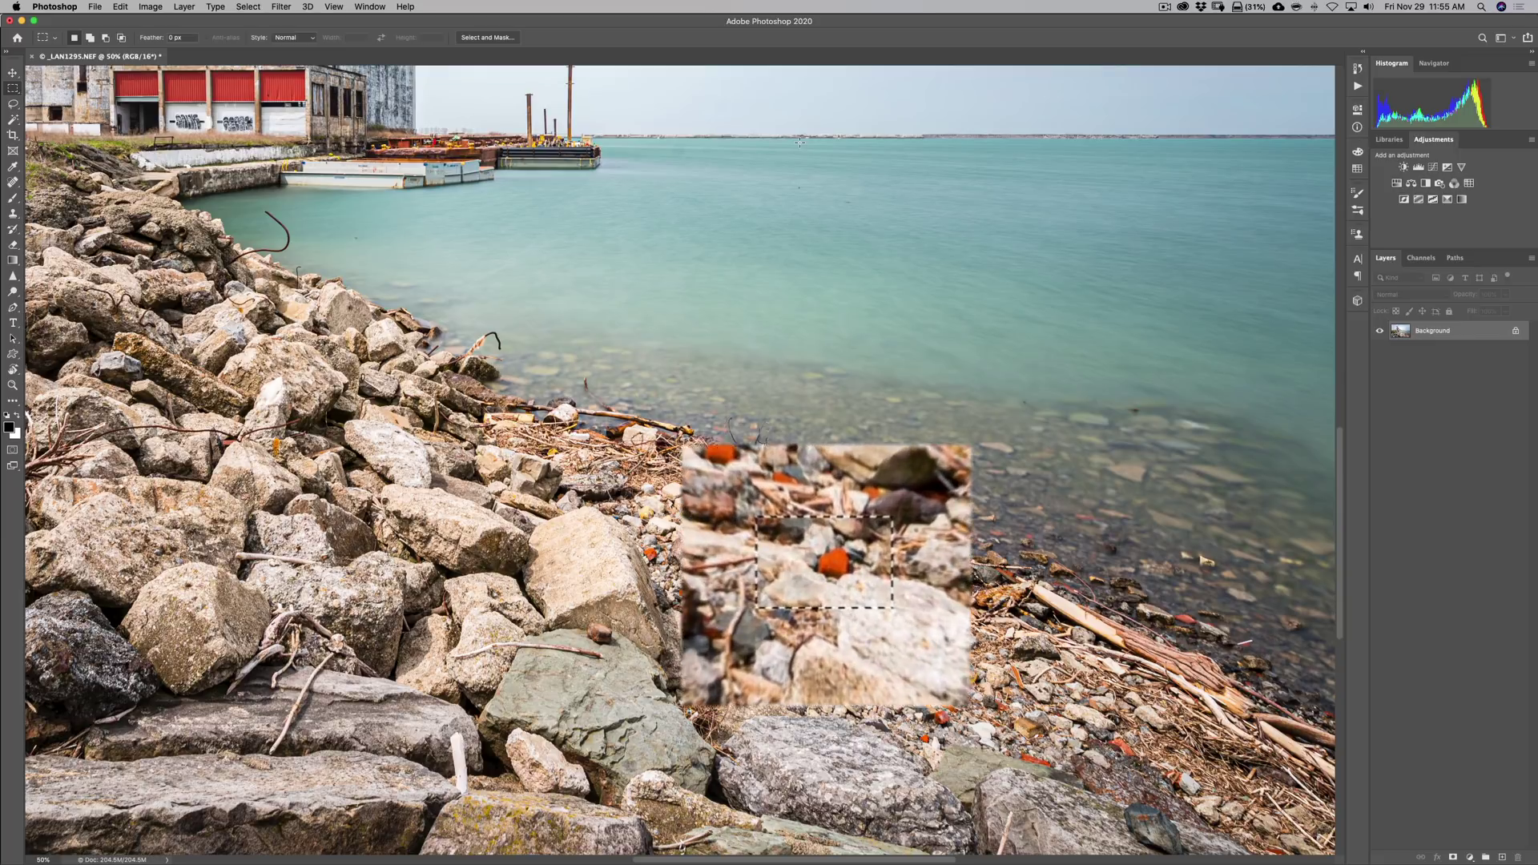
key(super+d)
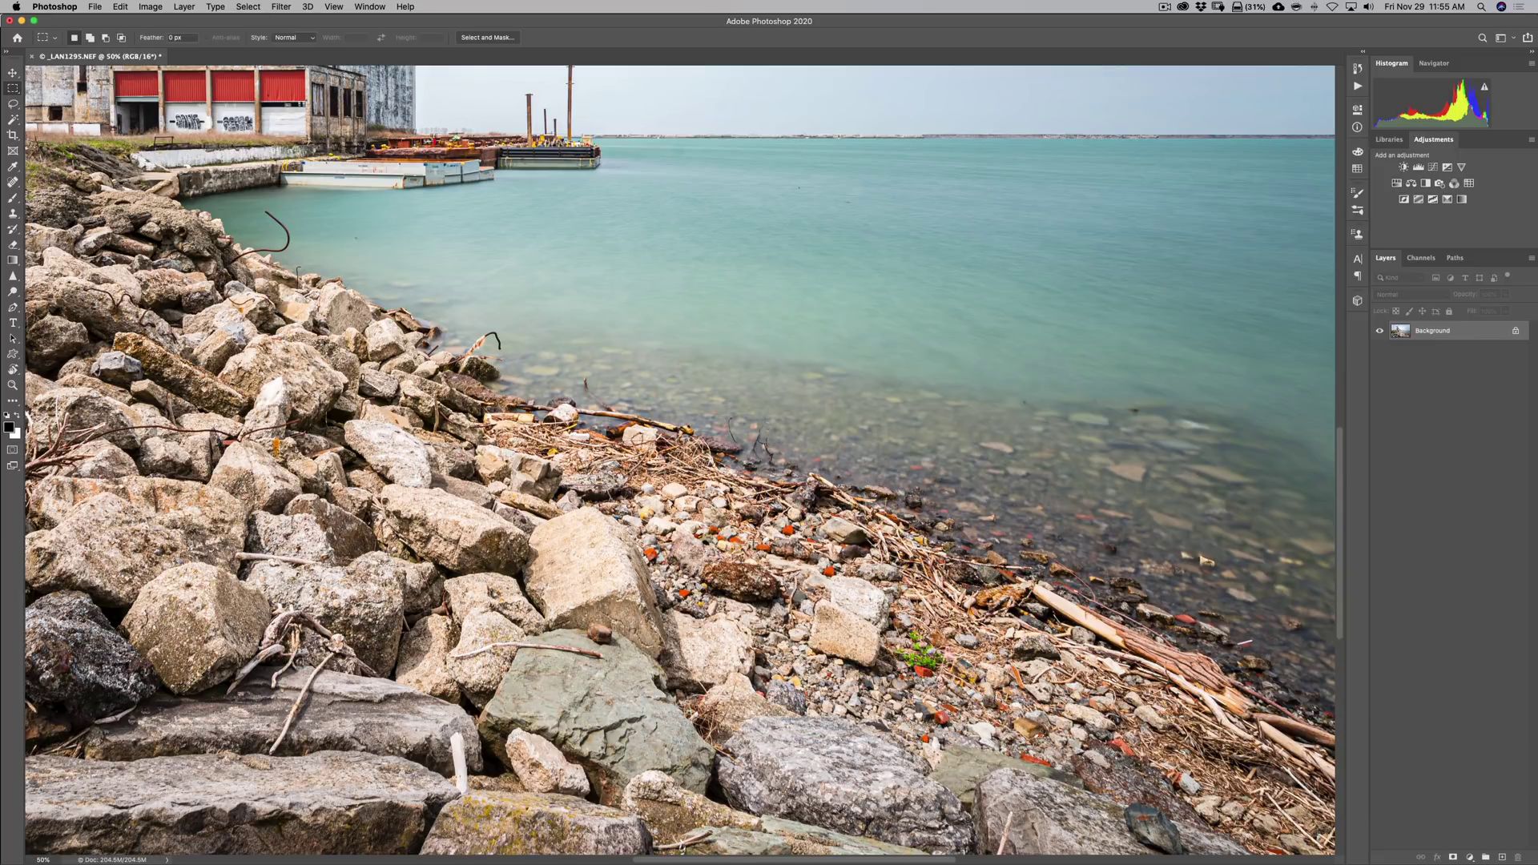
key(super)
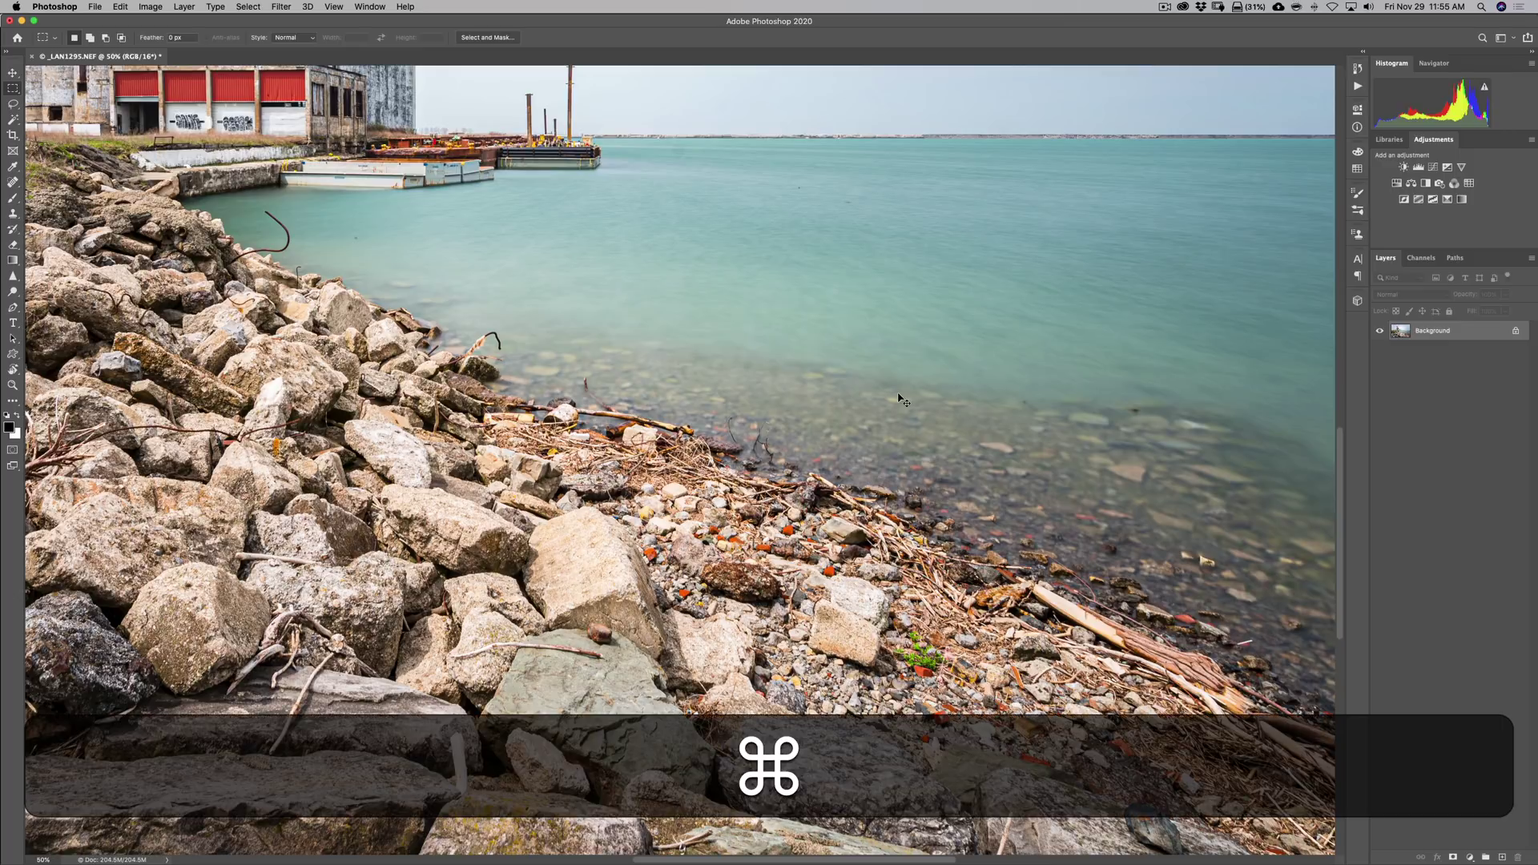
key(super+0)
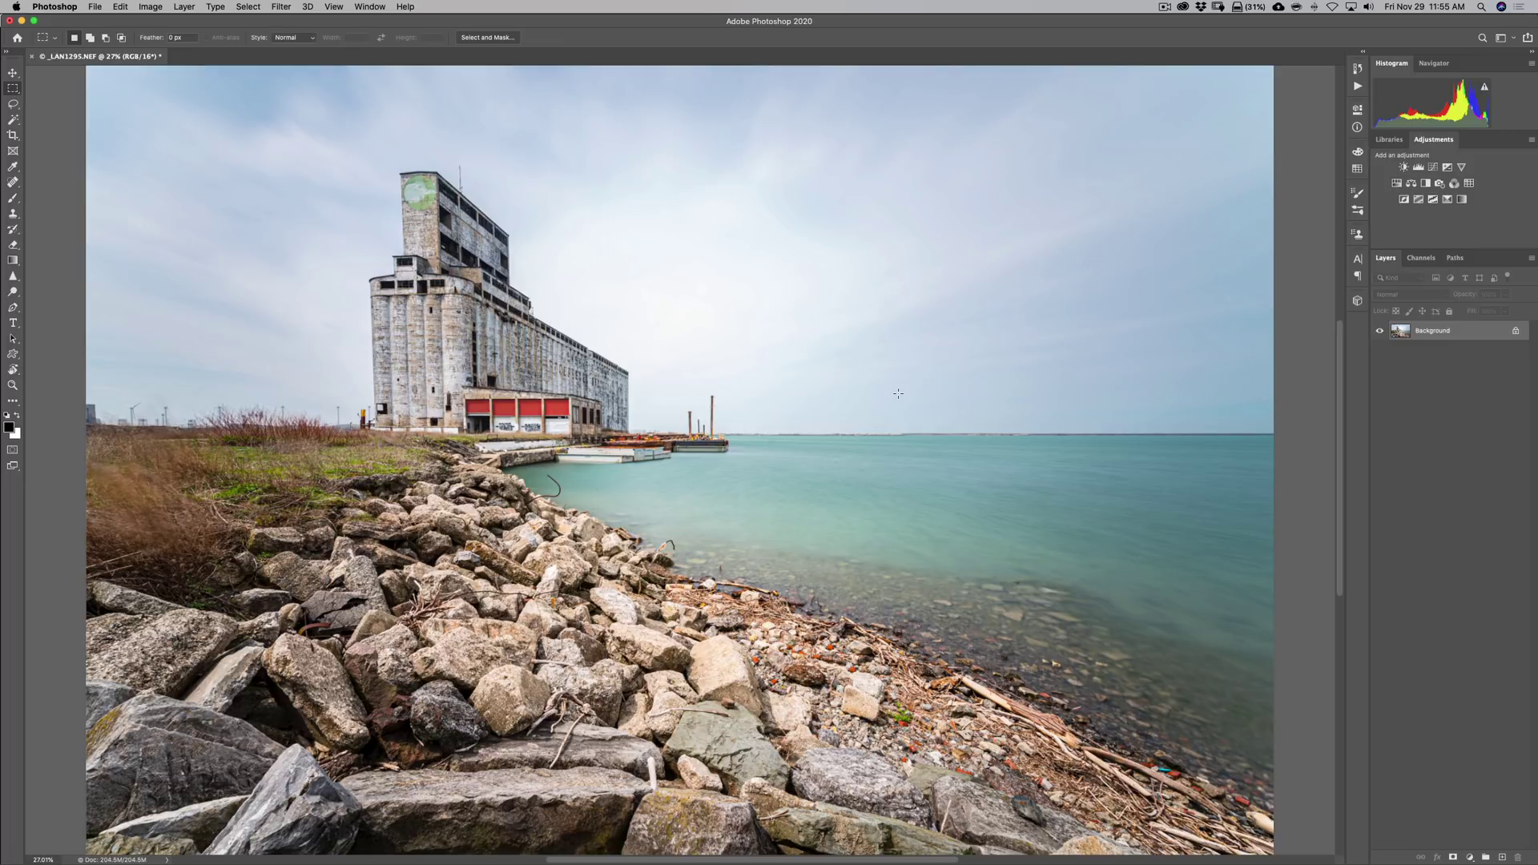
Step: Quit Photoshop, saving the changes to _LAN1295.NEF, and compare the original and edited shoreline photos in Lightroom Classic
click(55, 6)
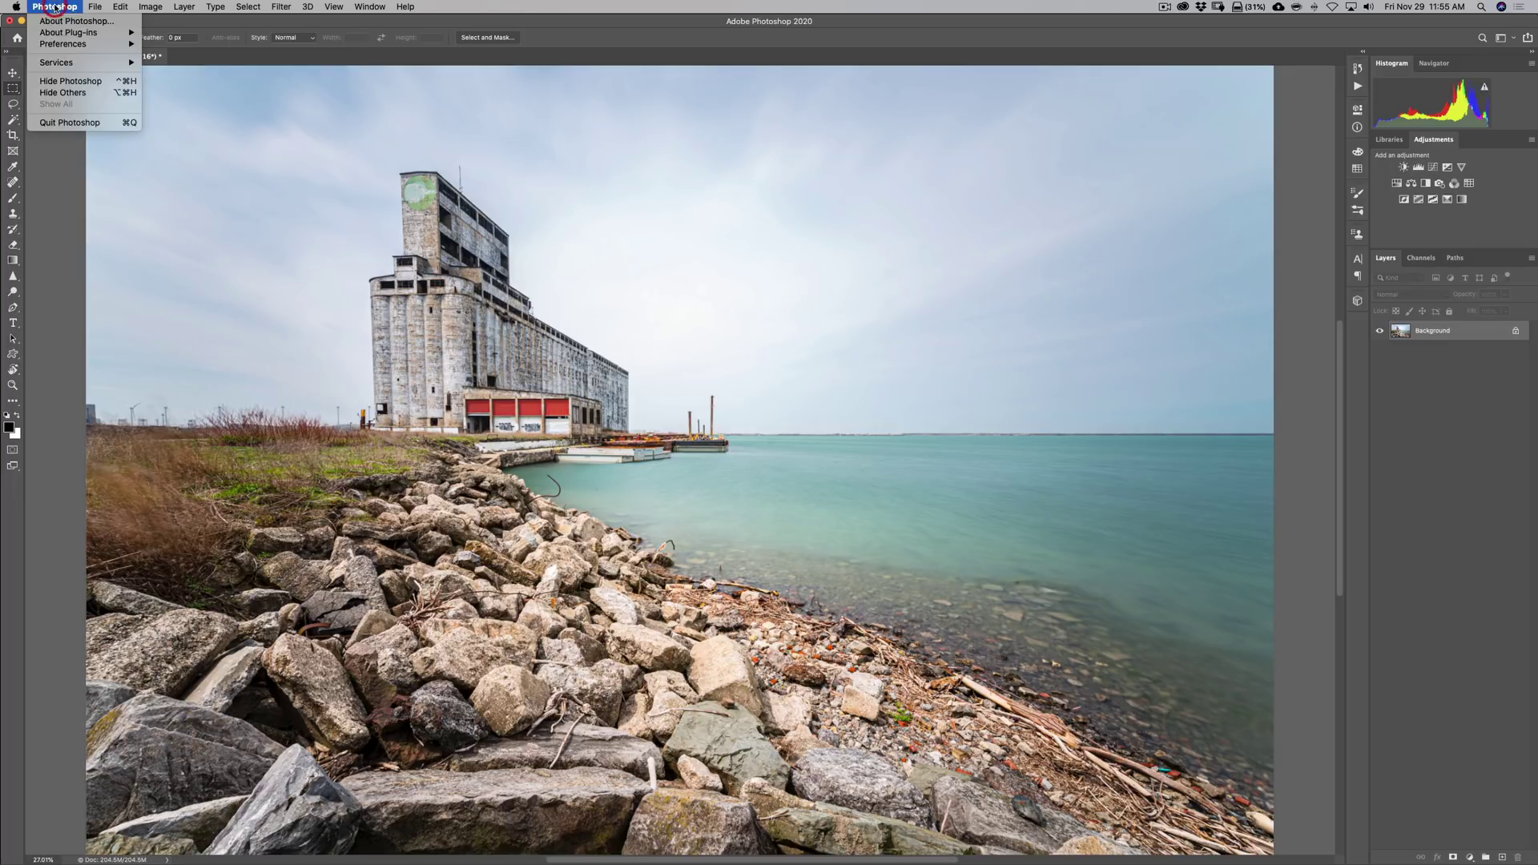
click(62, 121)
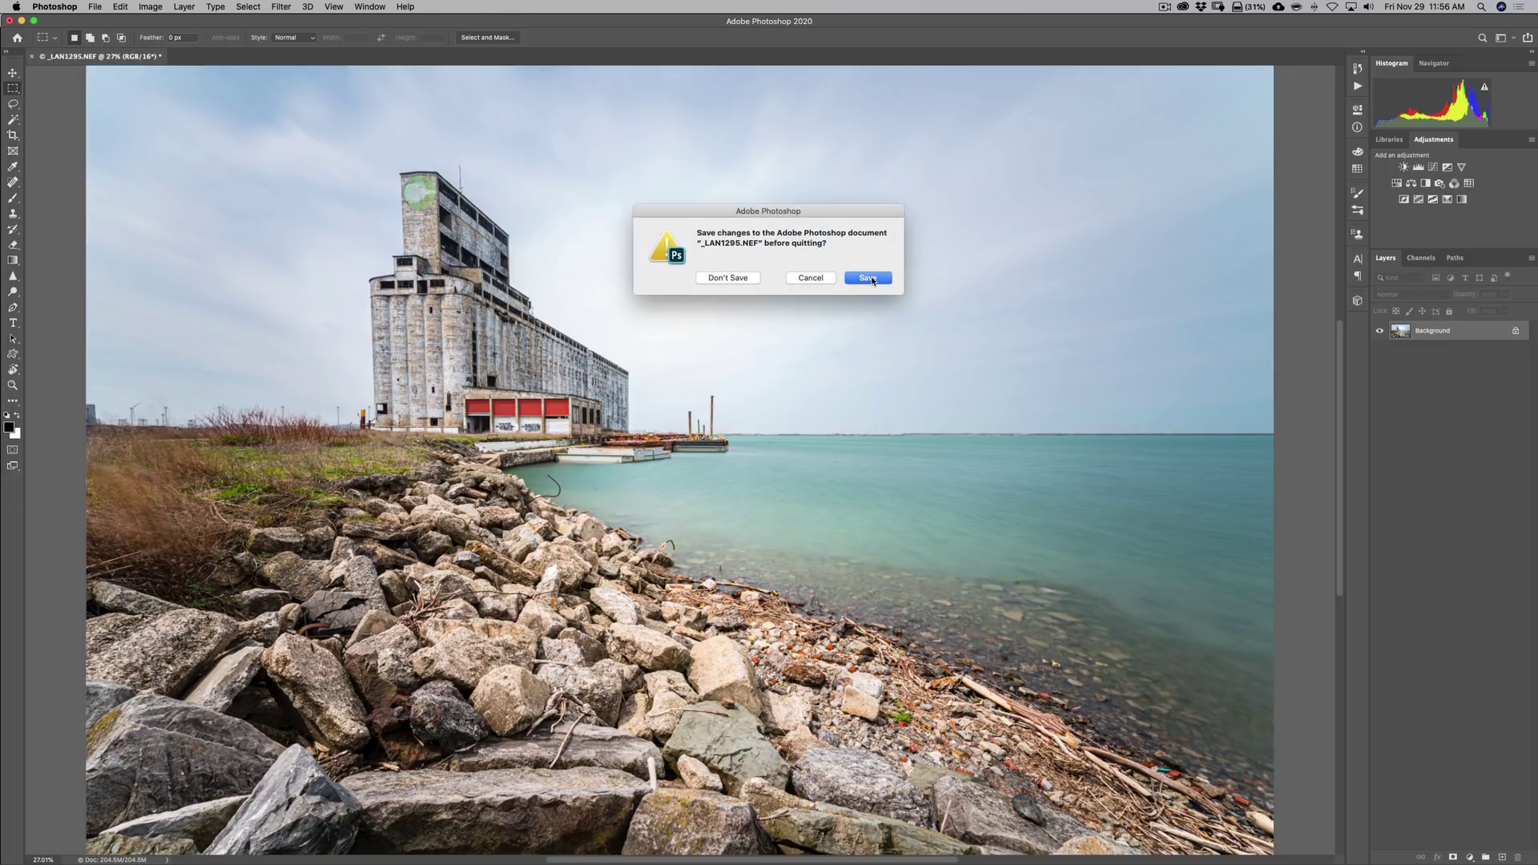
click(872, 279)
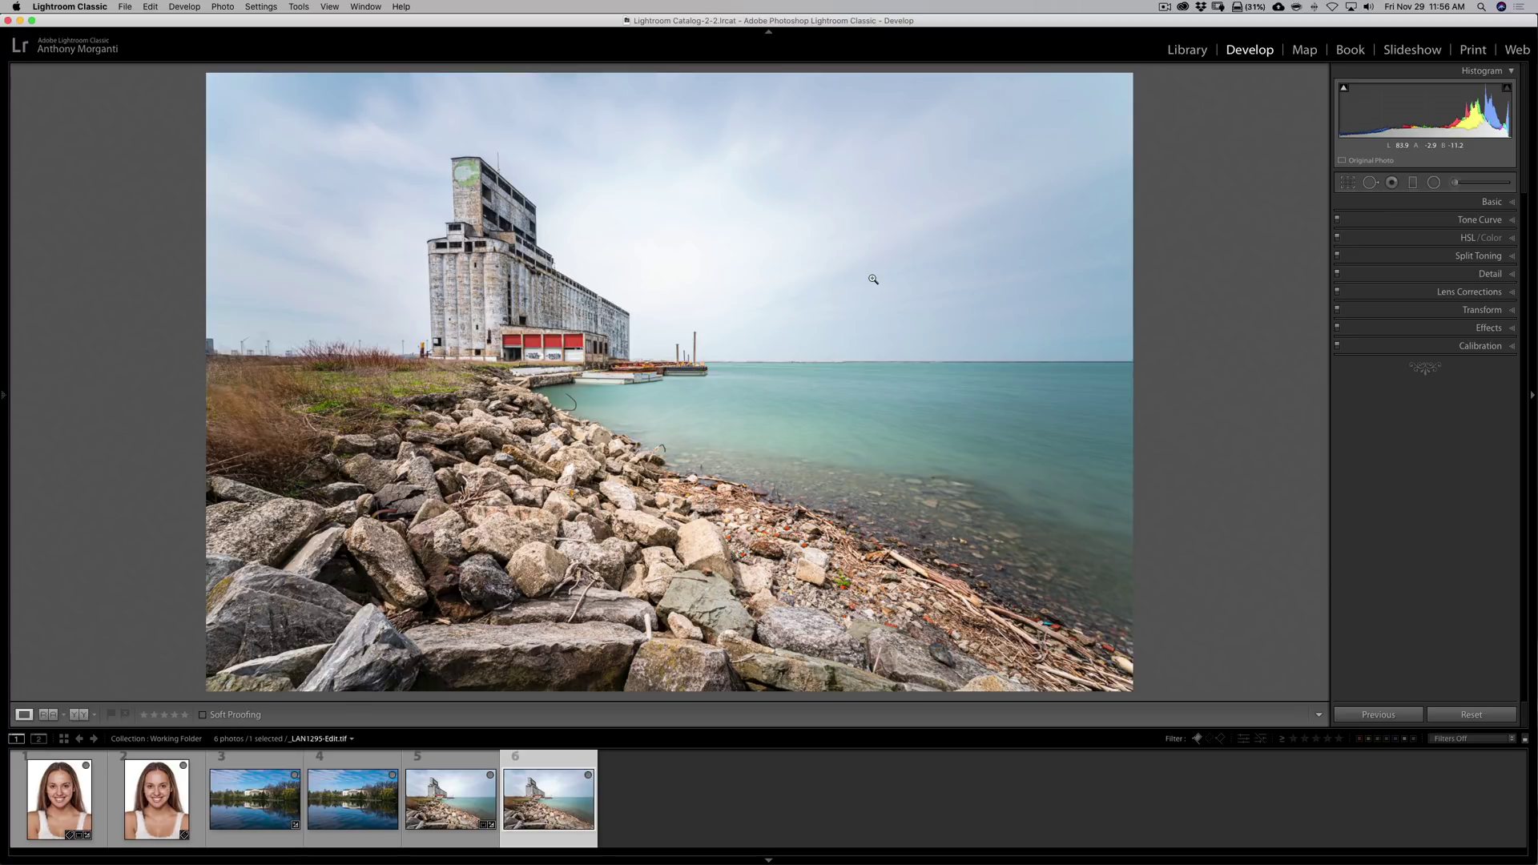
click(439, 808)
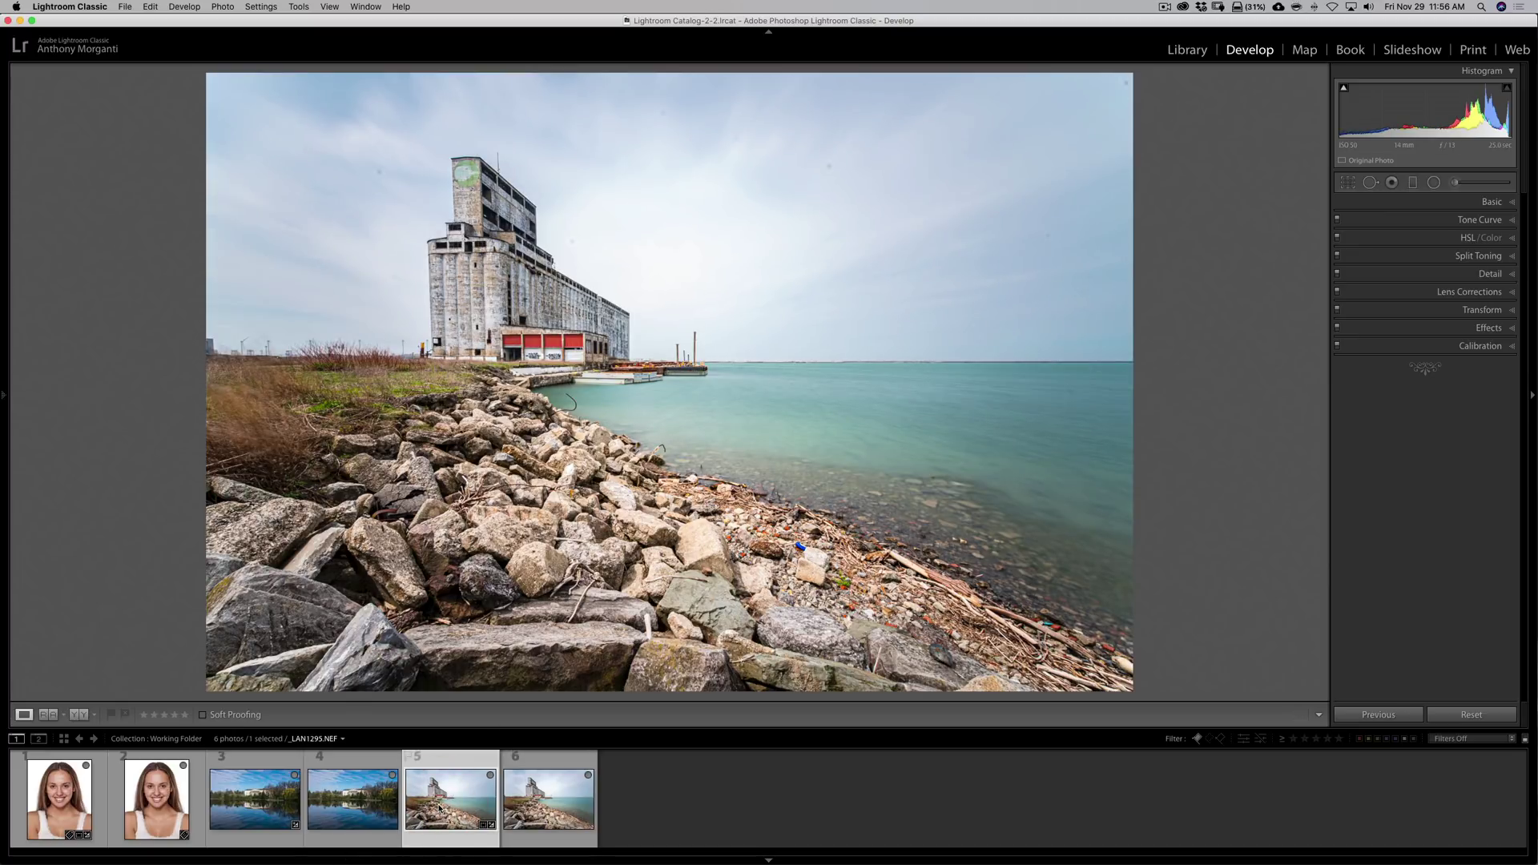
click(538, 817)
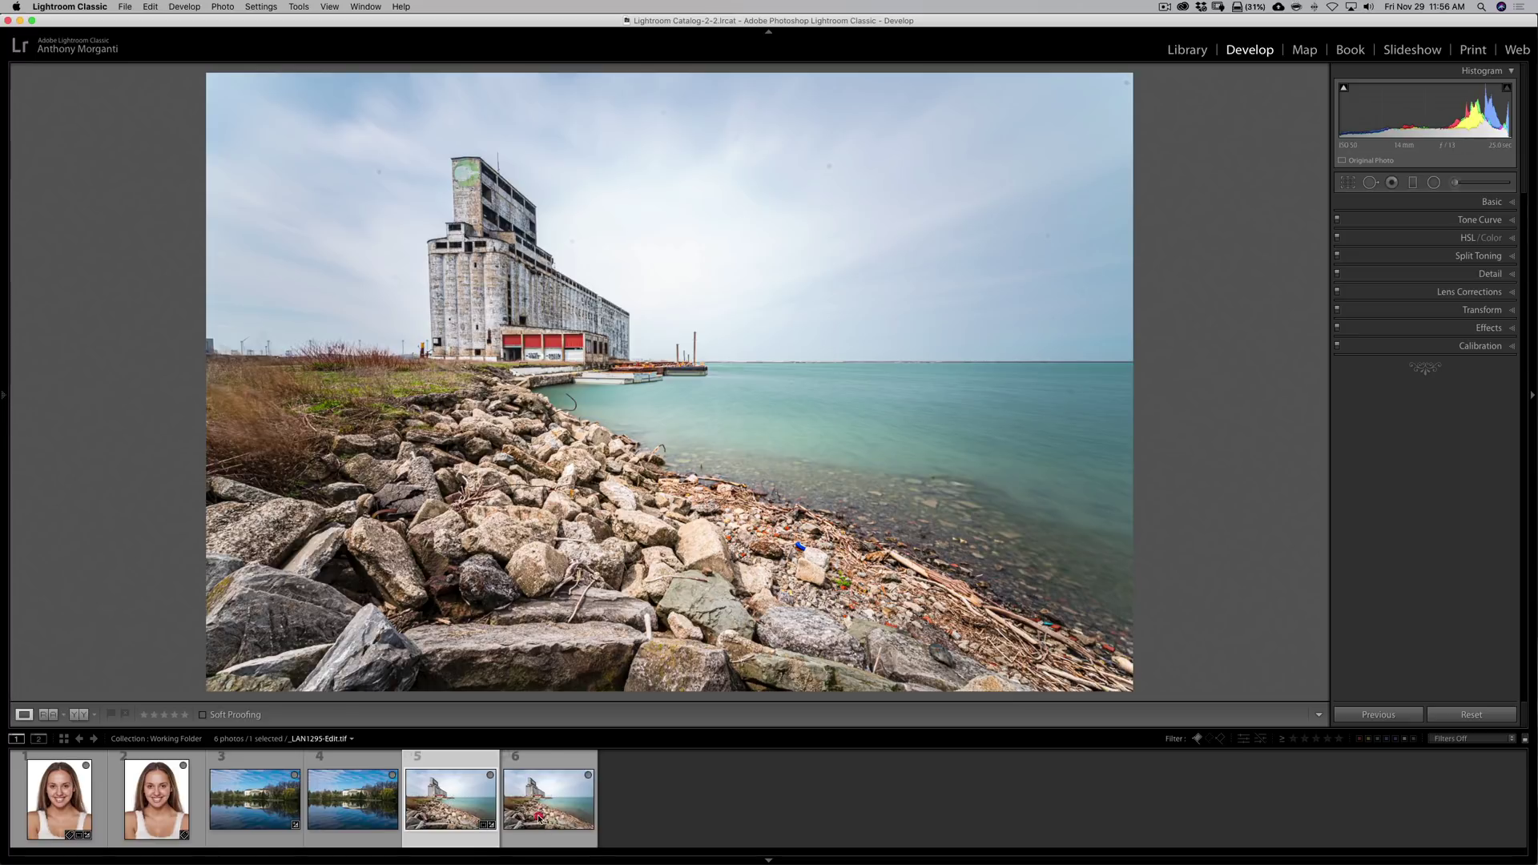